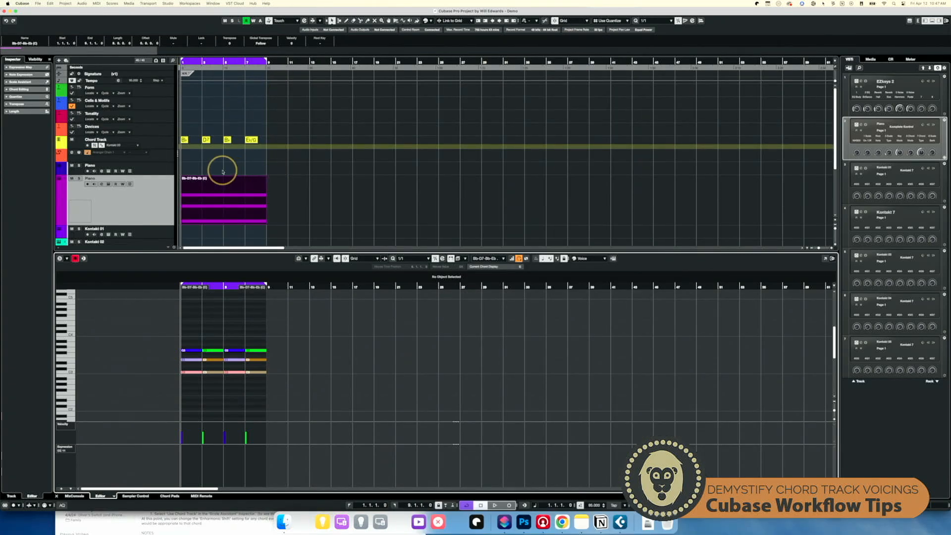
# - Set the Key Editor's note colouring to Scale/Chords
pyautogui.scroll(-4, 222, 171)
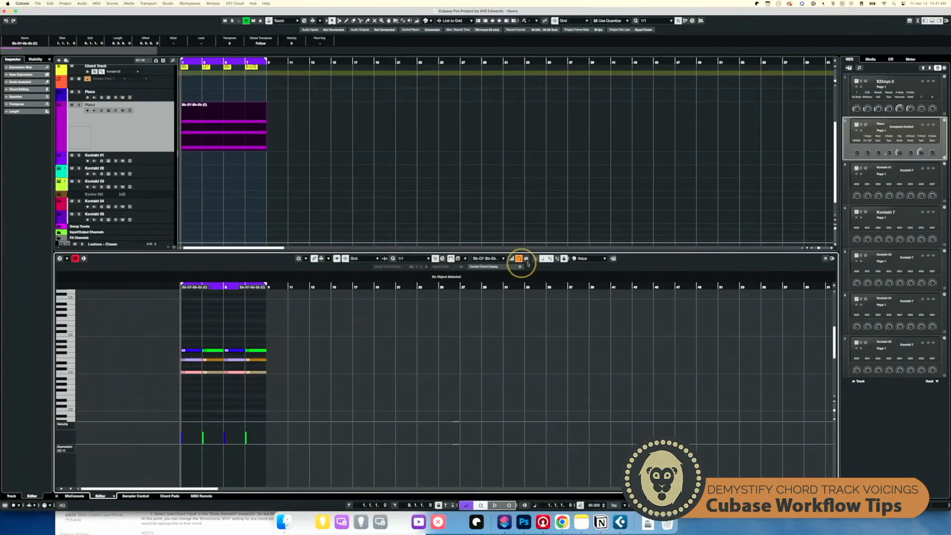
pyautogui.click(518, 259)
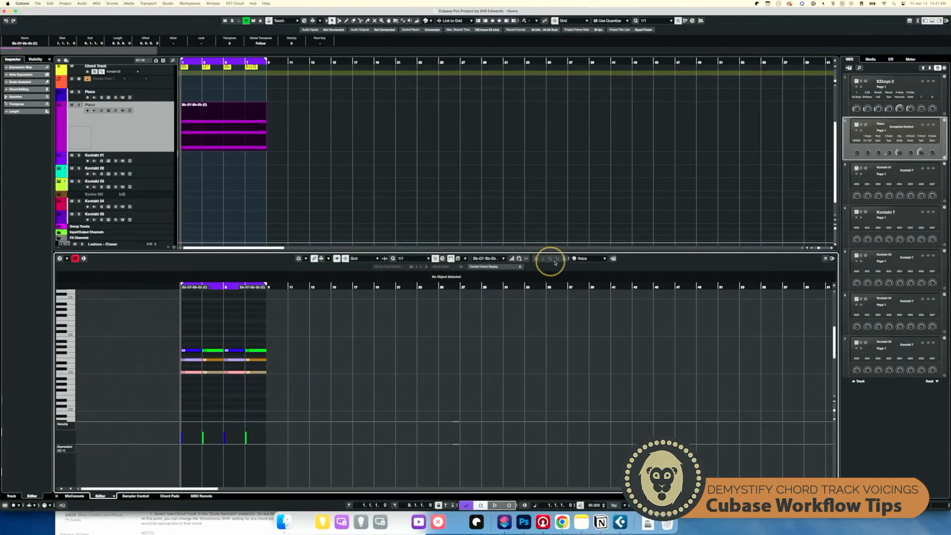
pyautogui.click(582, 258)
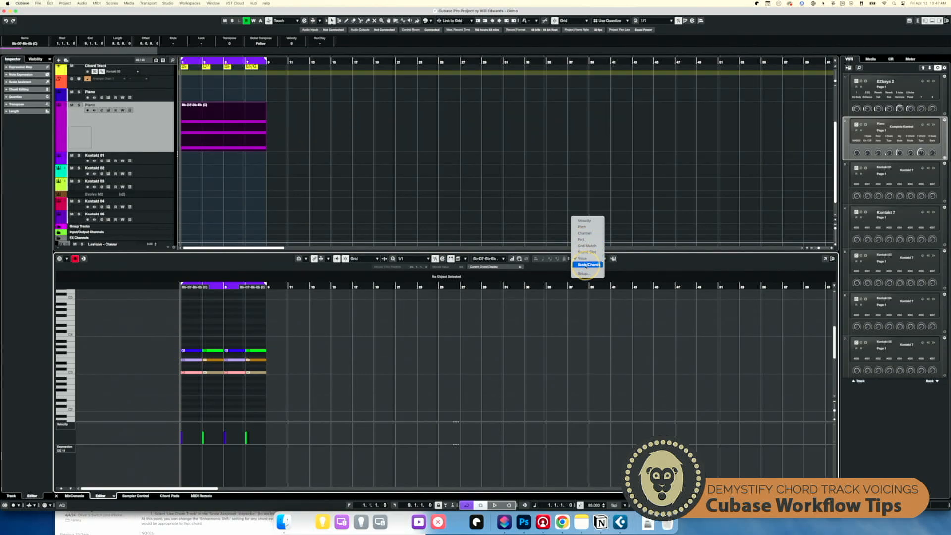
pyautogui.click(586, 264)
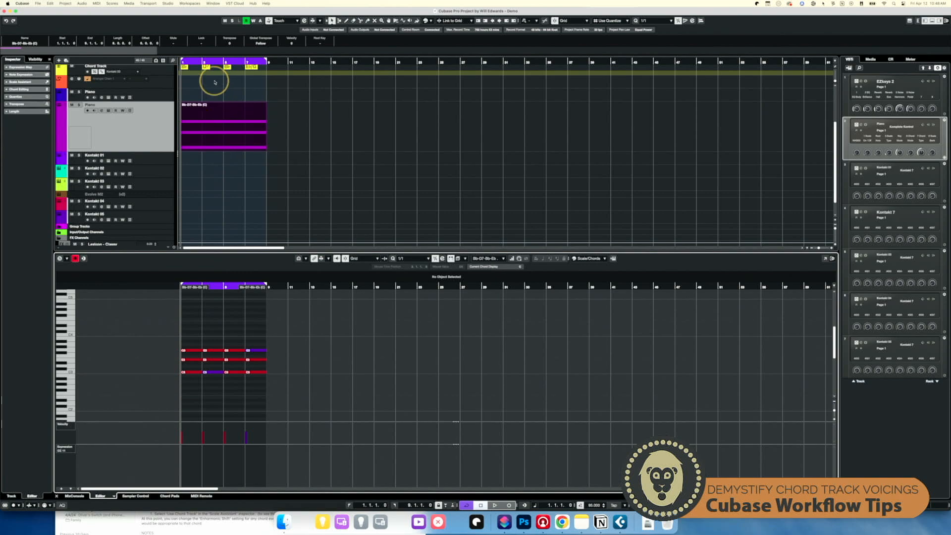
# - Select the Piano track and expand the Chords section of its Inspector
pyautogui.scroll(5, 215, 82)
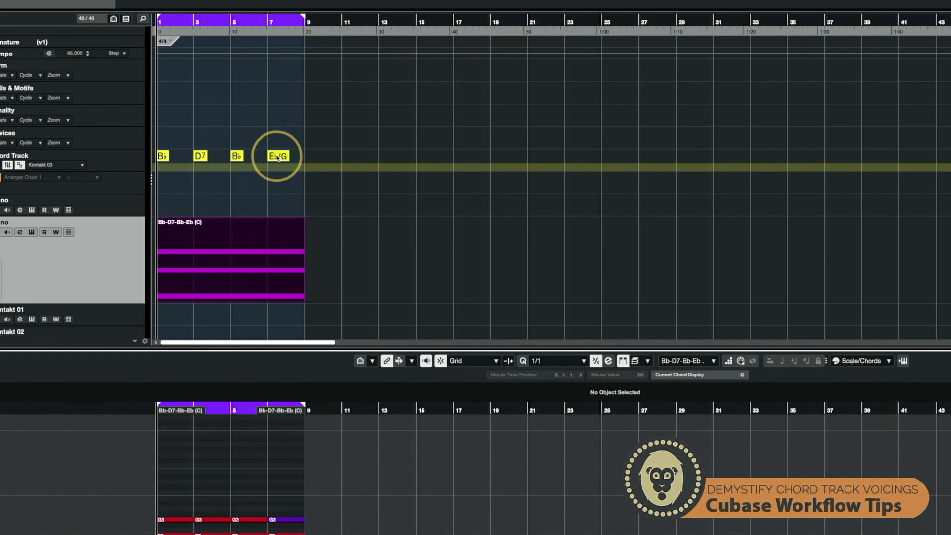
pyautogui.scroll(-3, 269, 225)
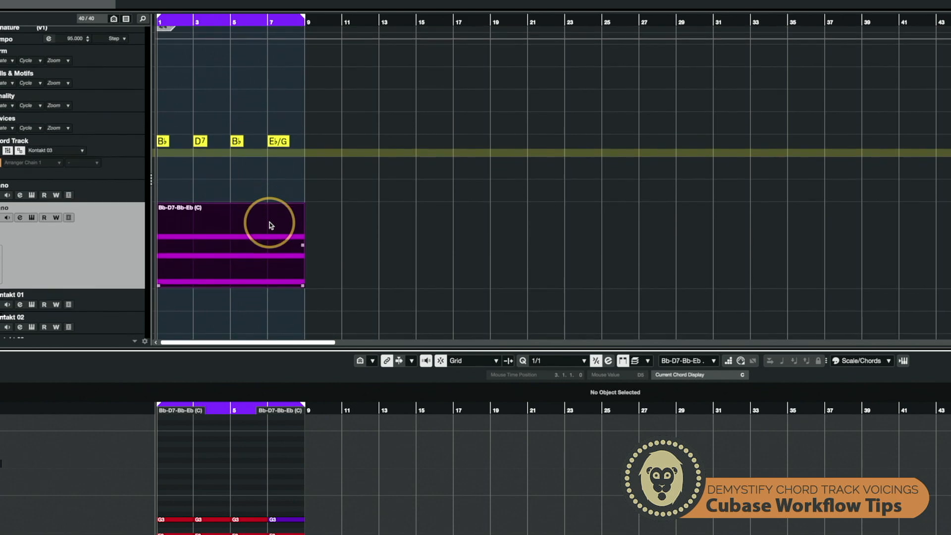
pyautogui.scroll(-4, 214, 429)
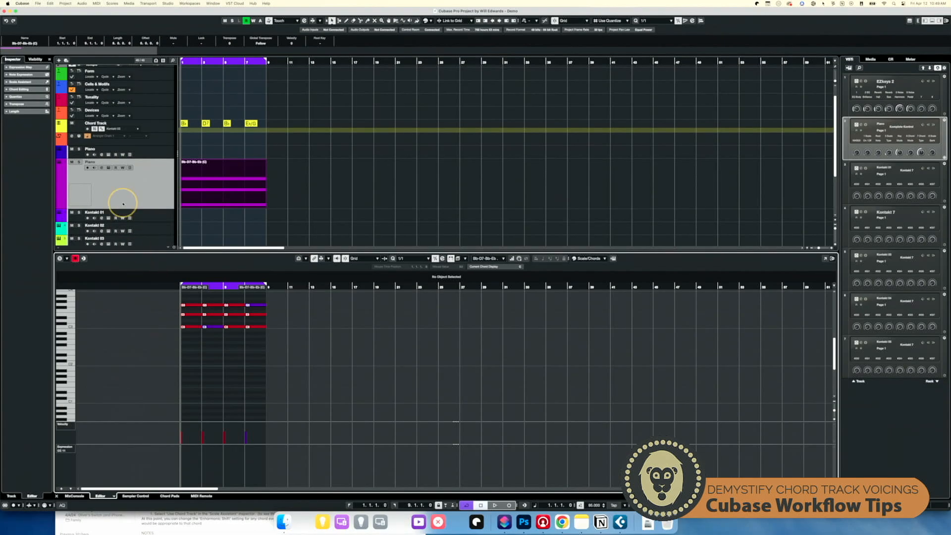
pyautogui.click(163, 191)
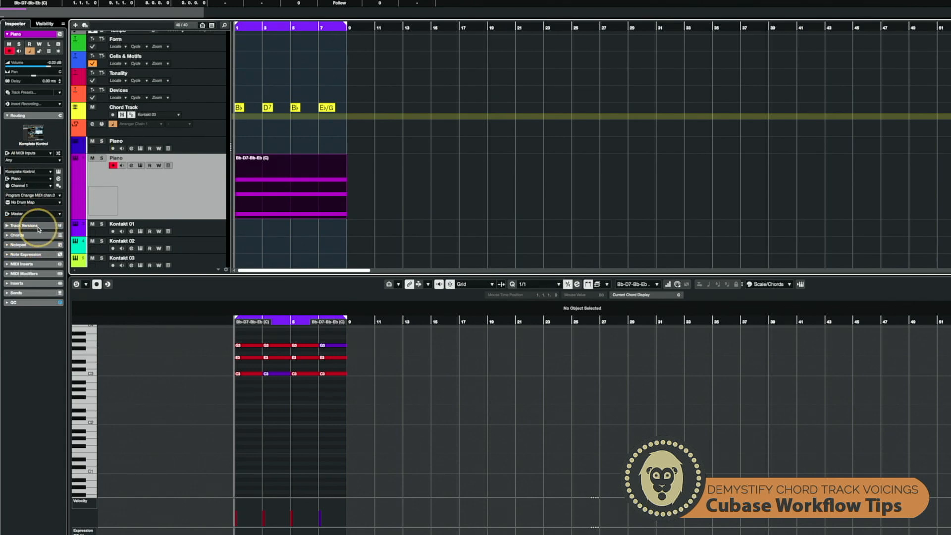
pyautogui.click(7, 236)
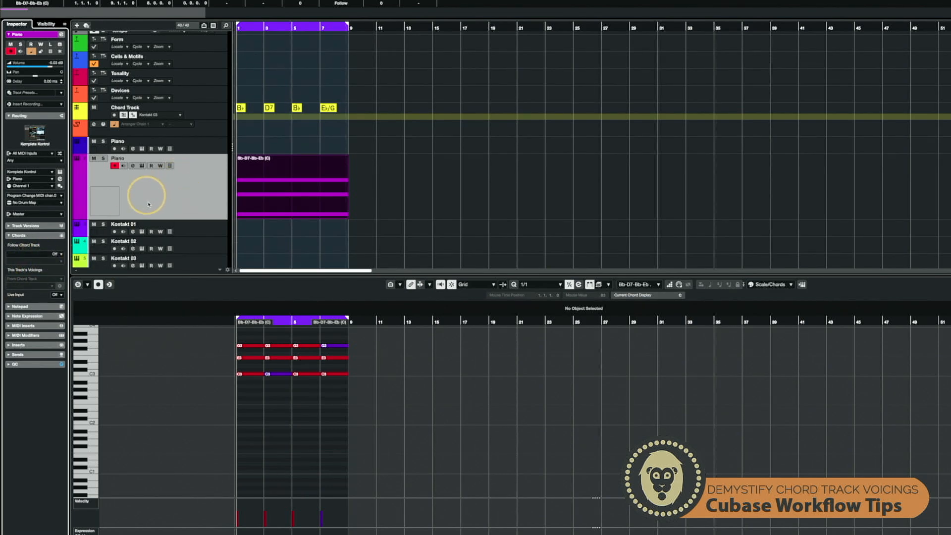
# - Set the Piano track to follow the chord track in Chords mode, using Follow Directly
pyautogui.click(55, 255)
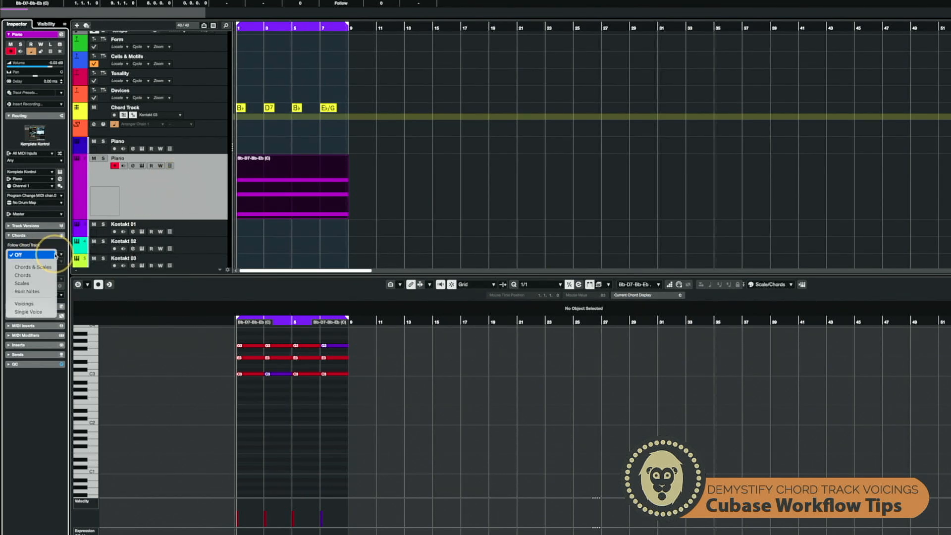
pyautogui.click(37, 276)
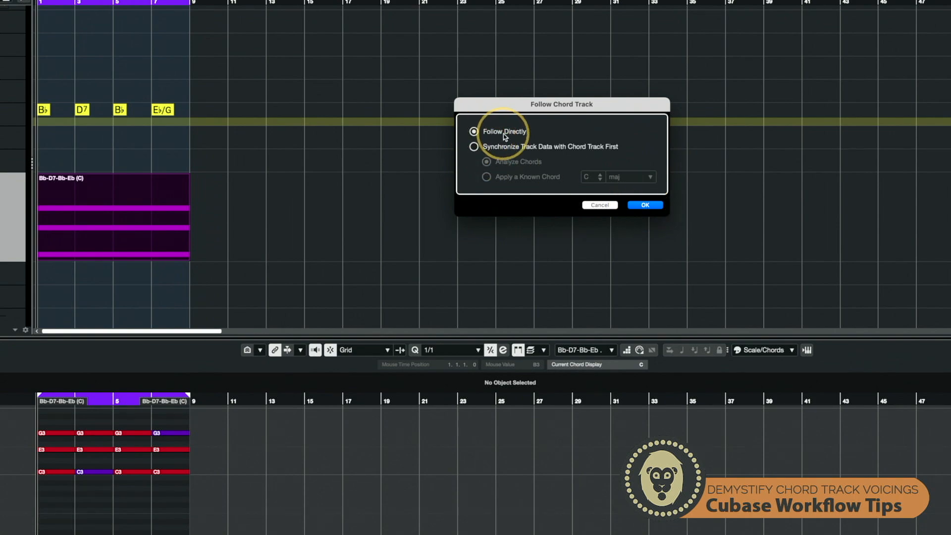
pyautogui.click(646, 205)
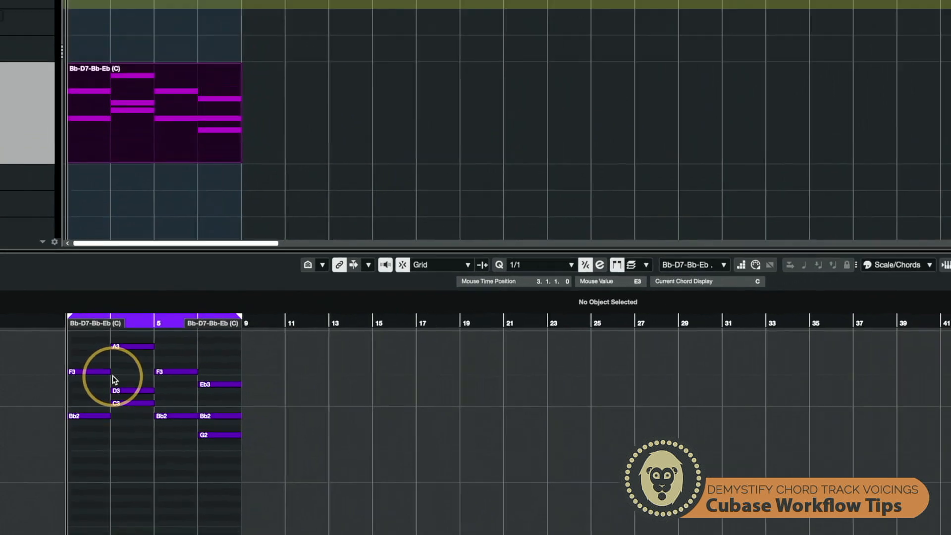
# - Hide the Key Editor's controller lanes to enlarge the note display
pyautogui.scroll(5, 113, 379)
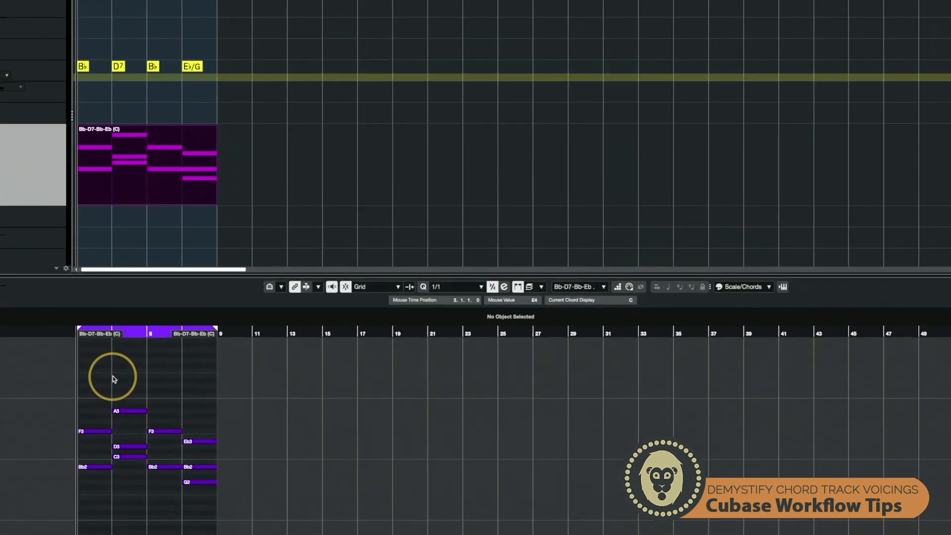
pyautogui.scroll(-5, 113, 379)
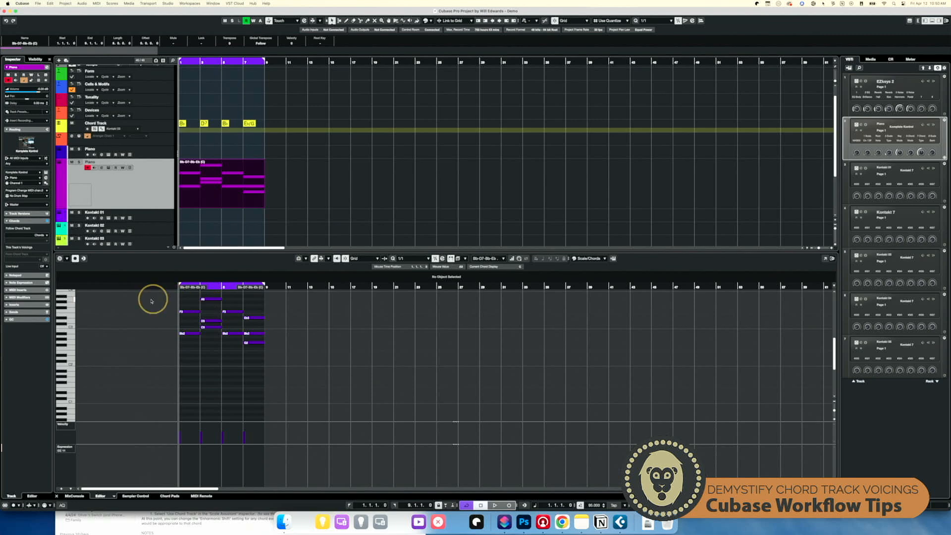
pyautogui.scroll(3, 187, 334)
pyautogui.scroll(-1, 186, 338)
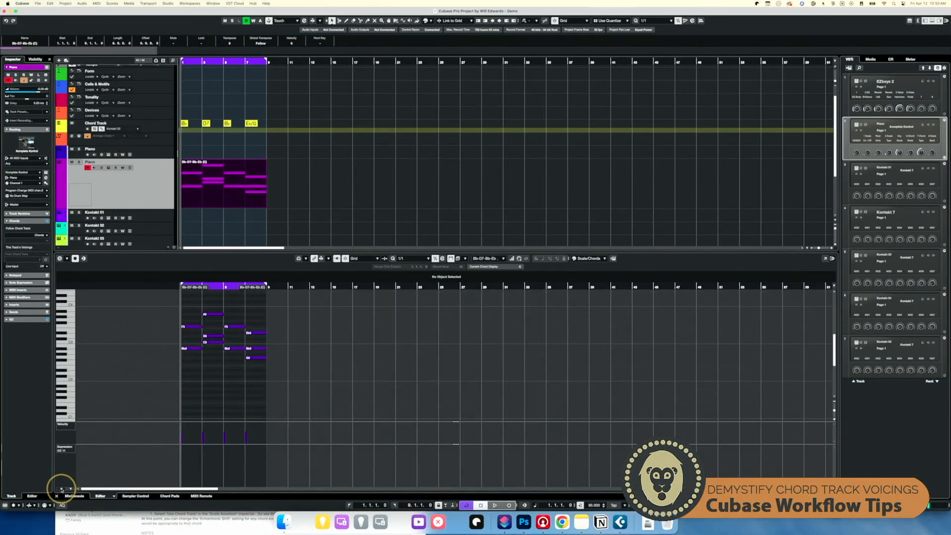
pyautogui.click(61, 489)
pyautogui.click(146, 474)
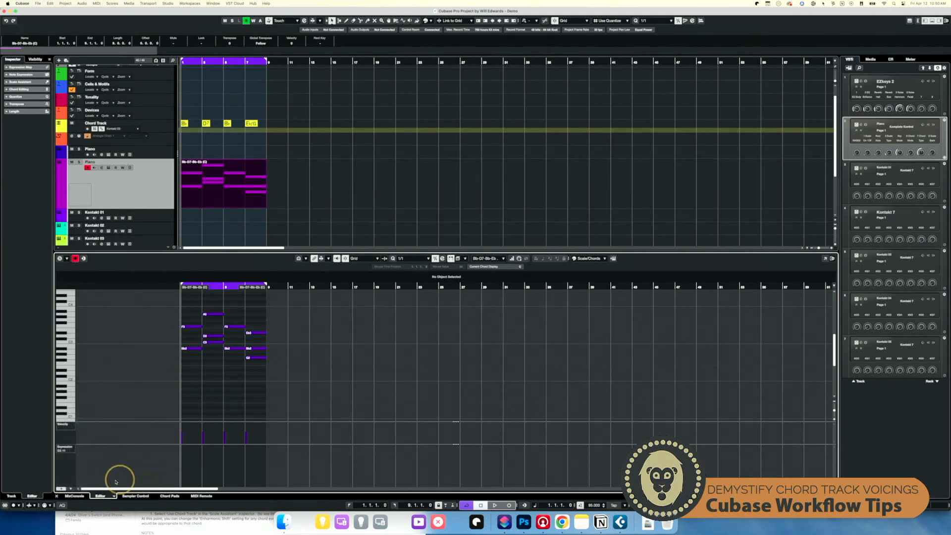
pyautogui.click(71, 489)
pyautogui.click(99, 485)
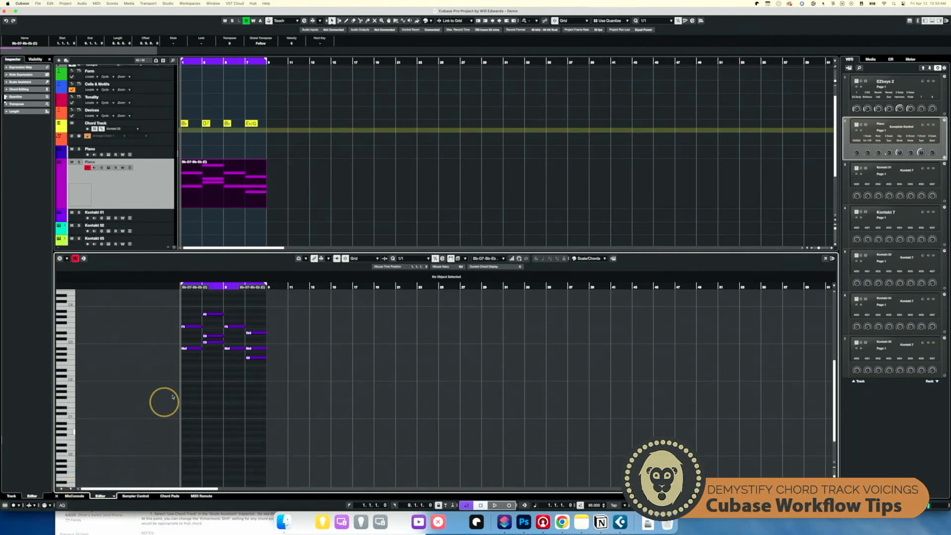
# - Select the Chord Track and enable Automatic Scales in its voicing settings
pyautogui.click(194, 186)
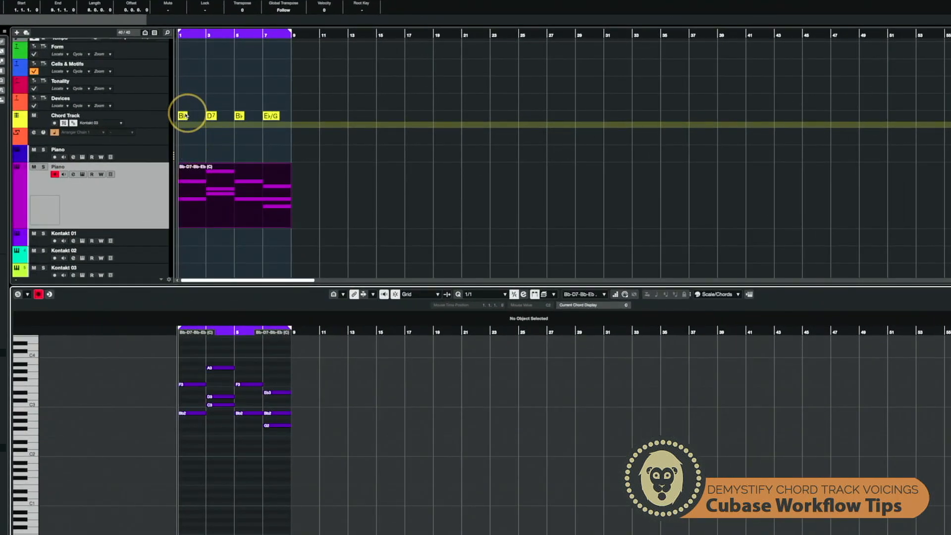
pyautogui.click(192, 191)
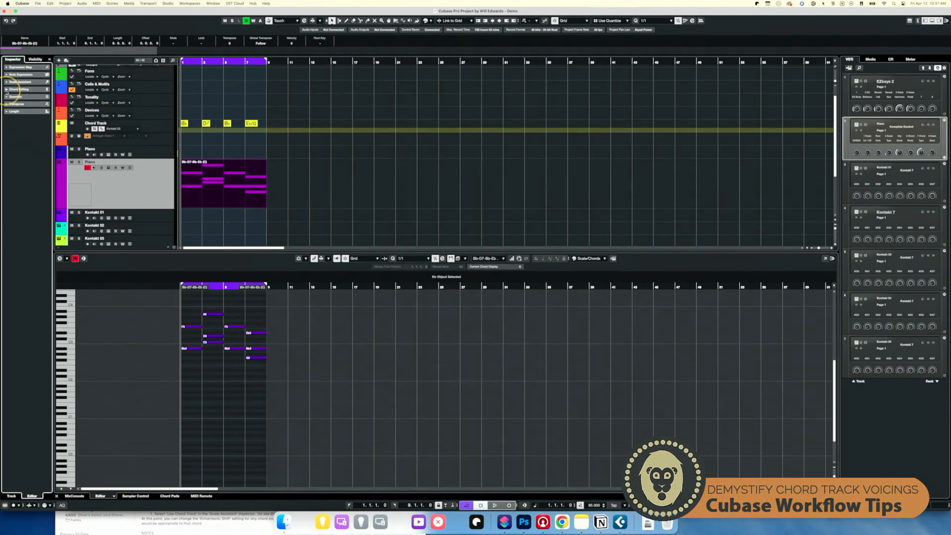
pyautogui.click(135, 200)
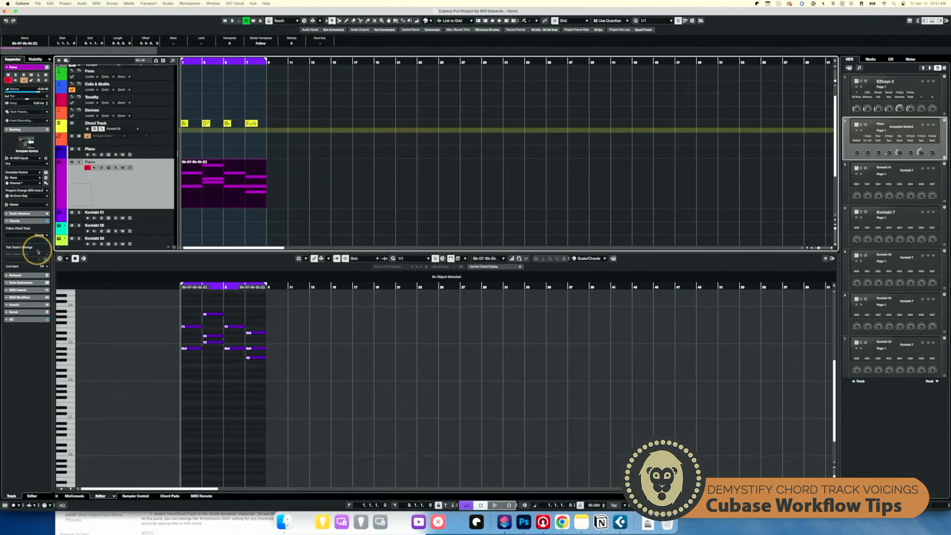
pyautogui.click(162, 128)
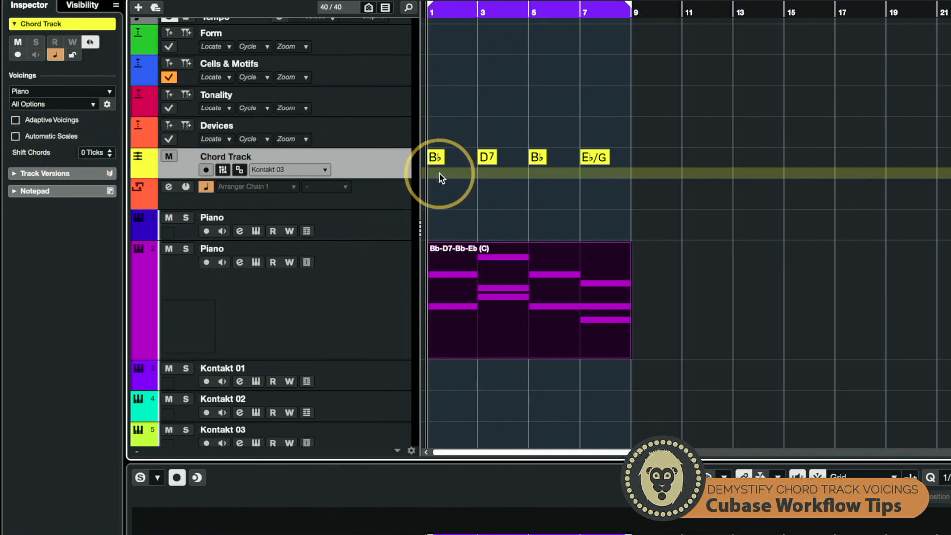
pyautogui.click(16, 135)
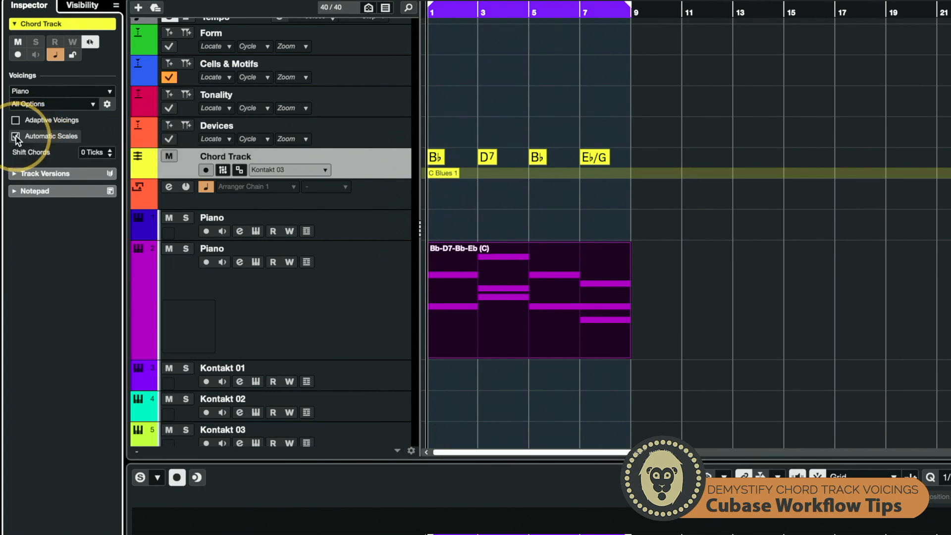
pyautogui.doubleClick(443, 175)
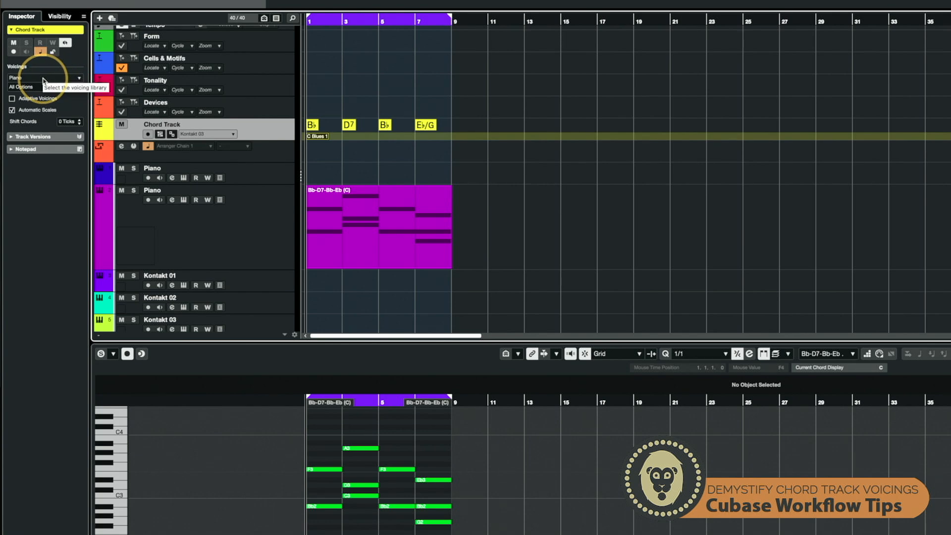
# - Examine the voicing library, voicing set and Custom Voicing options for the Chord Track
pyautogui.click(67, 89)
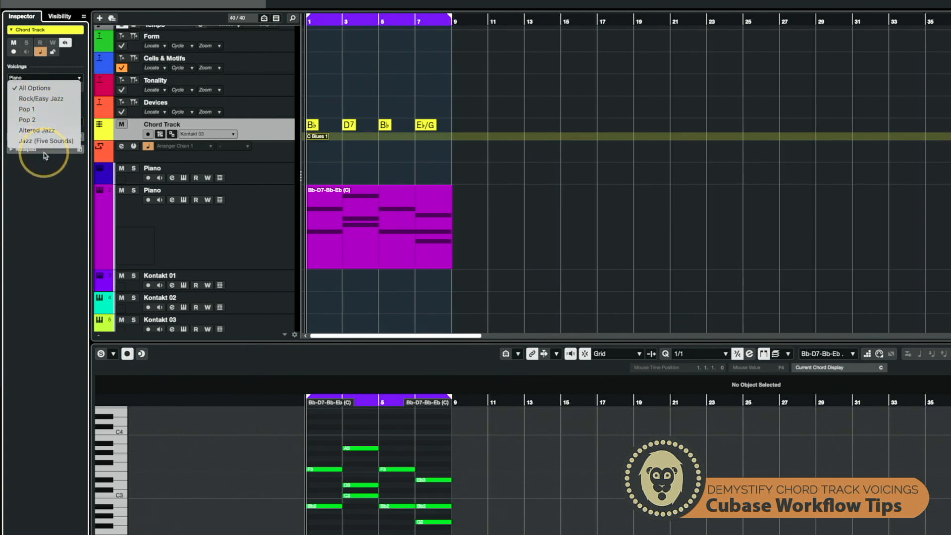
pyautogui.click(43, 184)
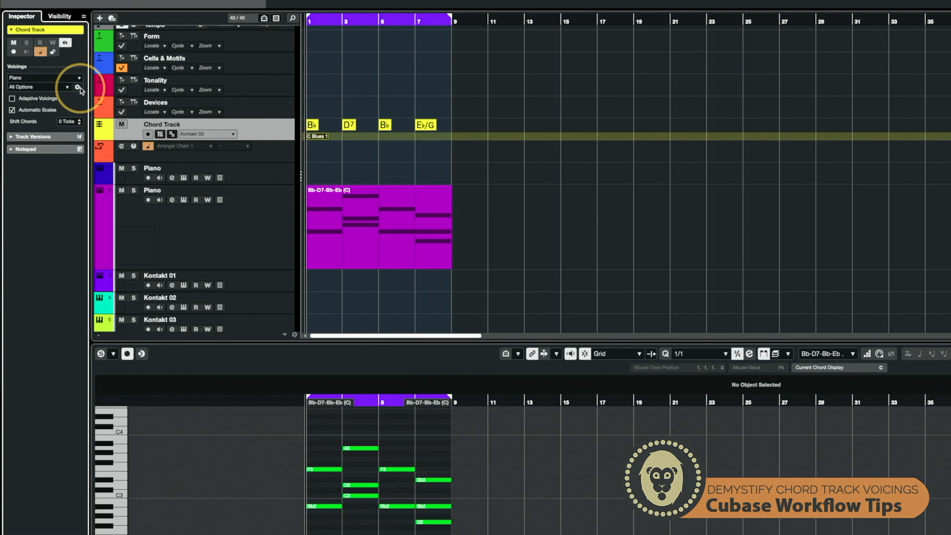
pyautogui.click(49, 87)
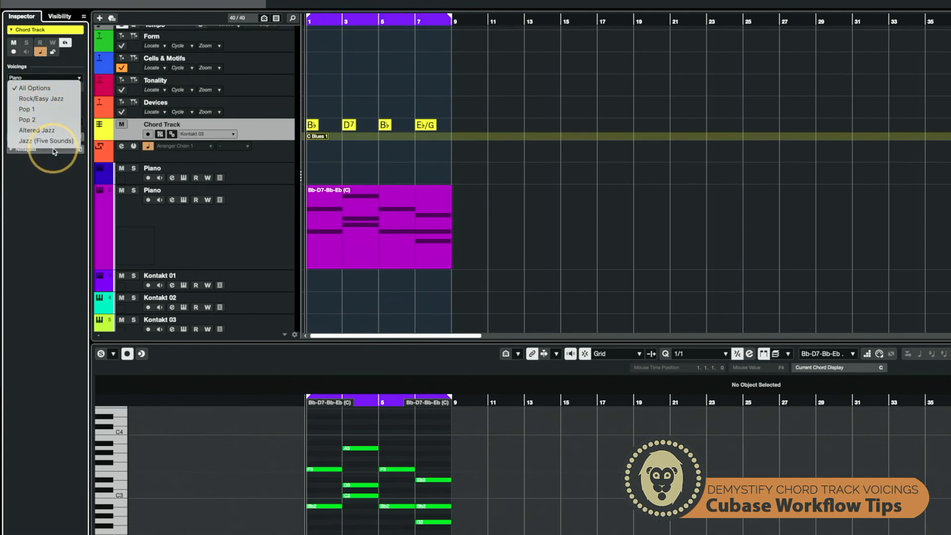
pyautogui.click(44, 177)
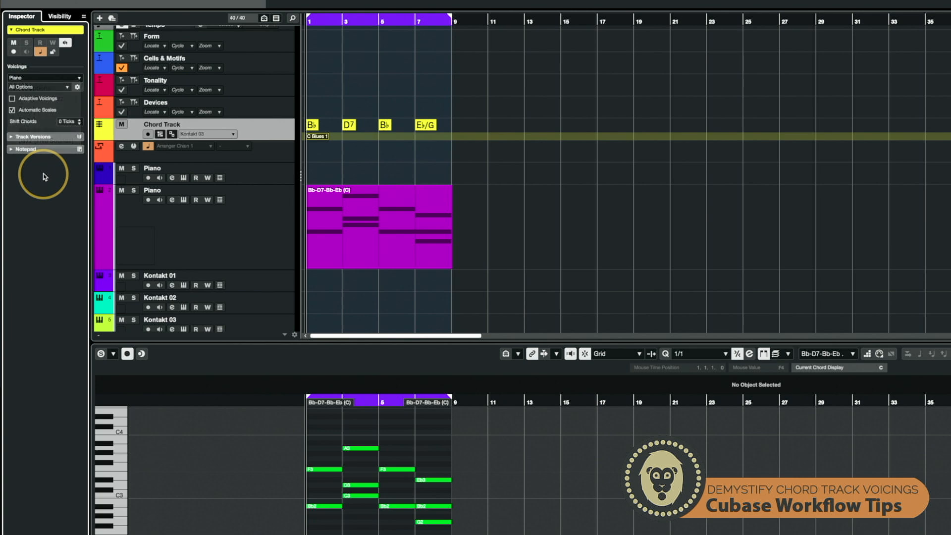
pyautogui.click(18, 80)
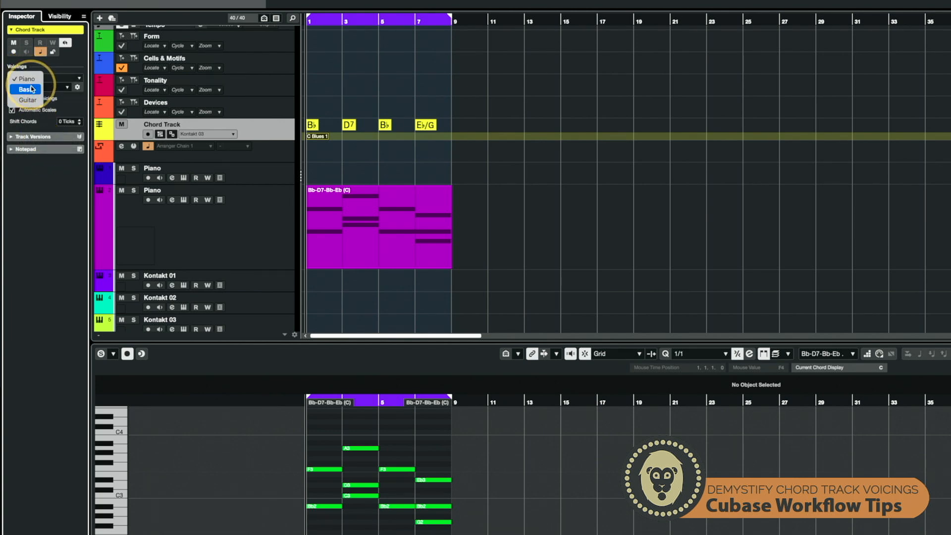
pyautogui.click(28, 79)
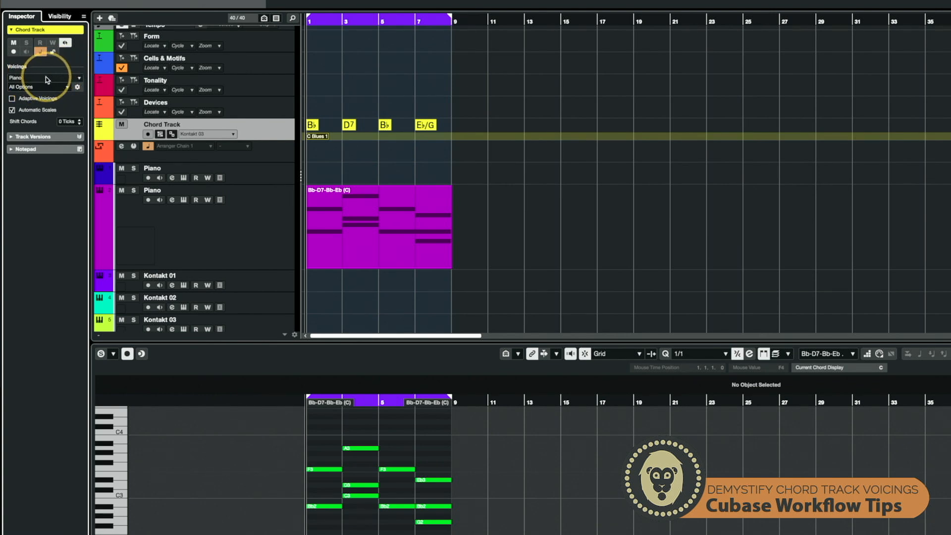
pyautogui.click(77, 87)
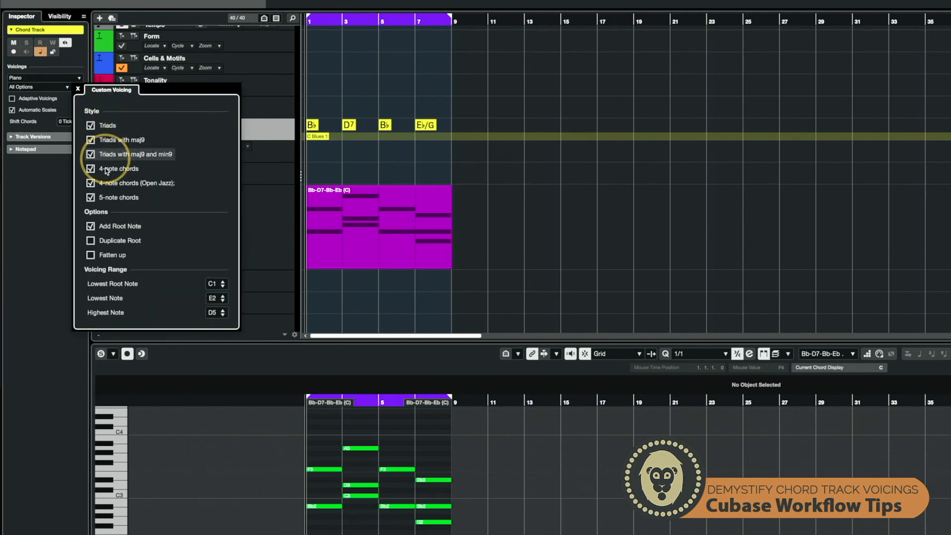
pyautogui.click(46, 194)
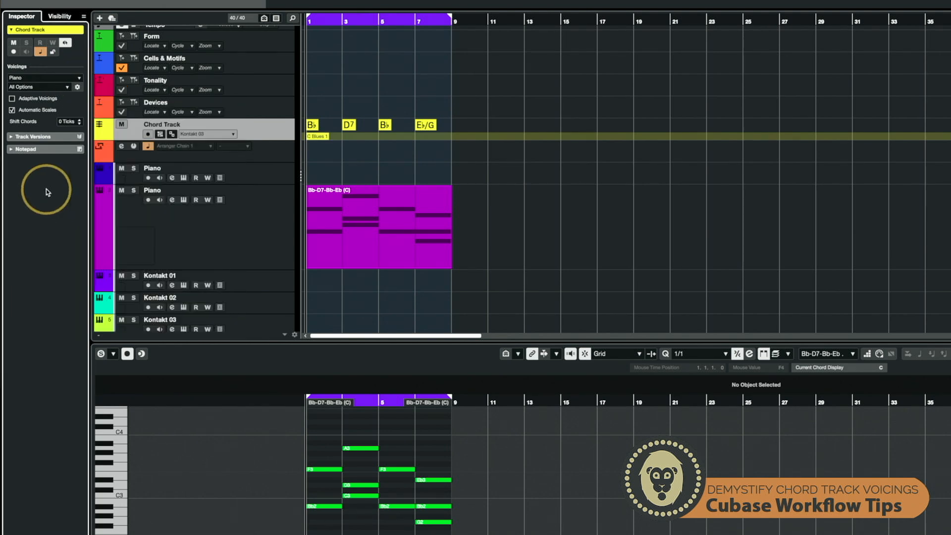
pyautogui.click(78, 87)
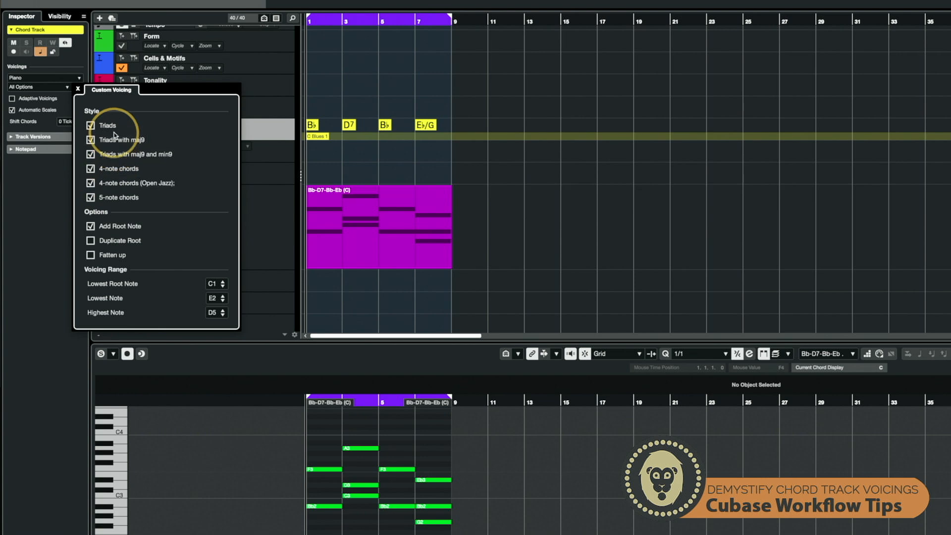
pyautogui.click(55, 182)
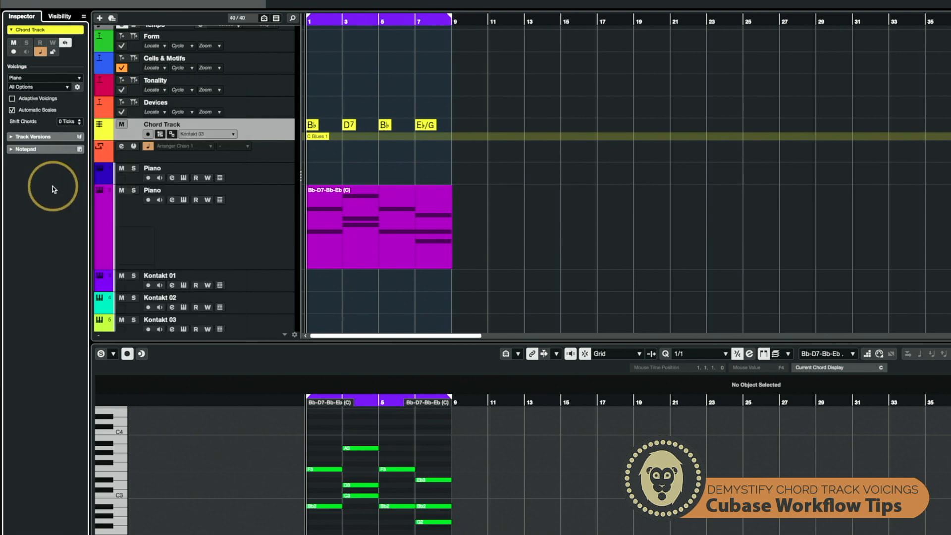
# - Choose the Pop 1 voicing set and open its Custom Voicing settings
pyautogui.click(65, 88)
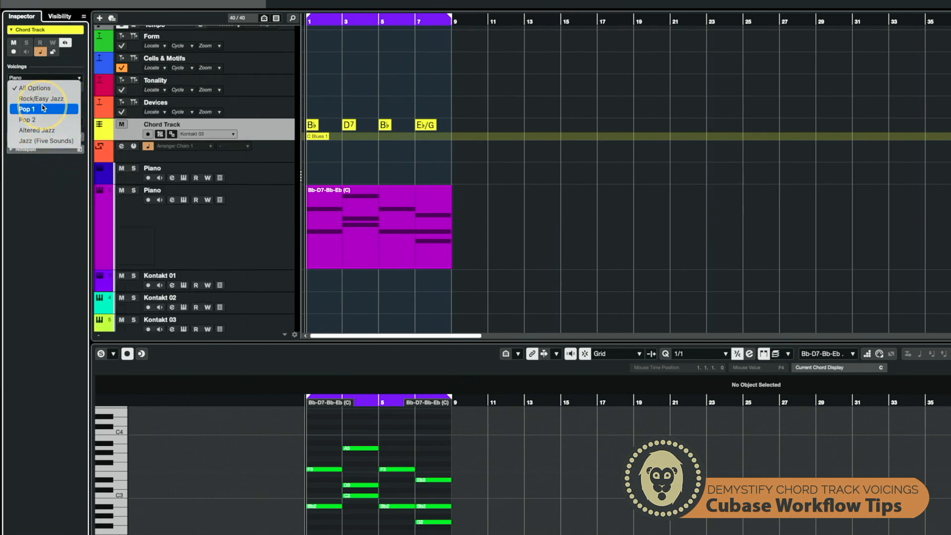
pyautogui.click(43, 108)
pyautogui.click(78, 87)
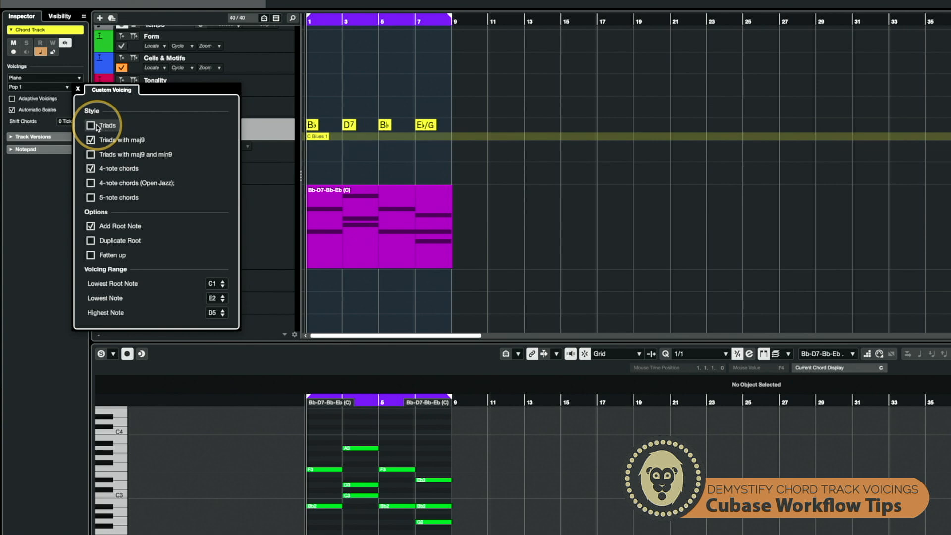
# - Switch the Chord Track's voicing set to Jazz (Five Sounds) and inspect its Custom Voicing style options
pyautogui.click(39, 87)
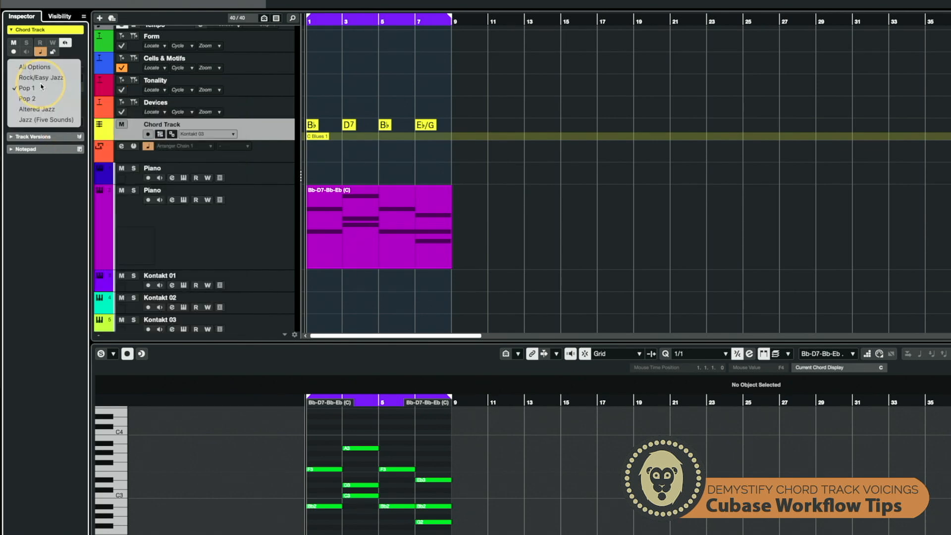
pyautogui.click(43, 119)
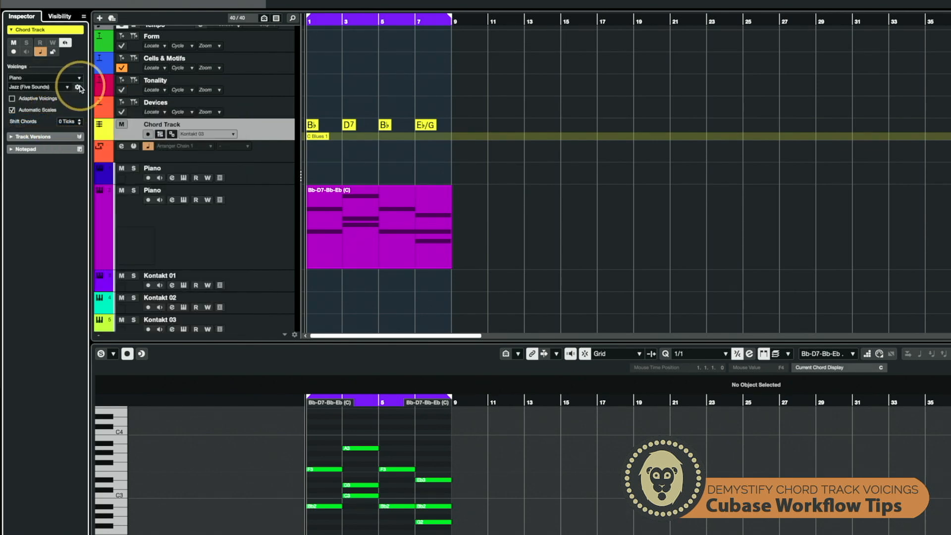
pyautogui.click(76, 86)
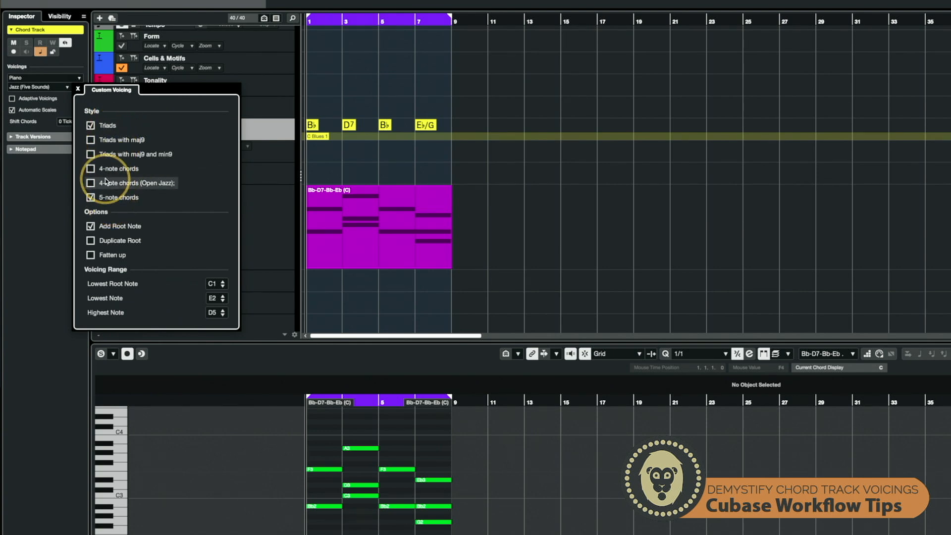
pyautogui.click(36, 206)
pyautogui.click(55, 87)
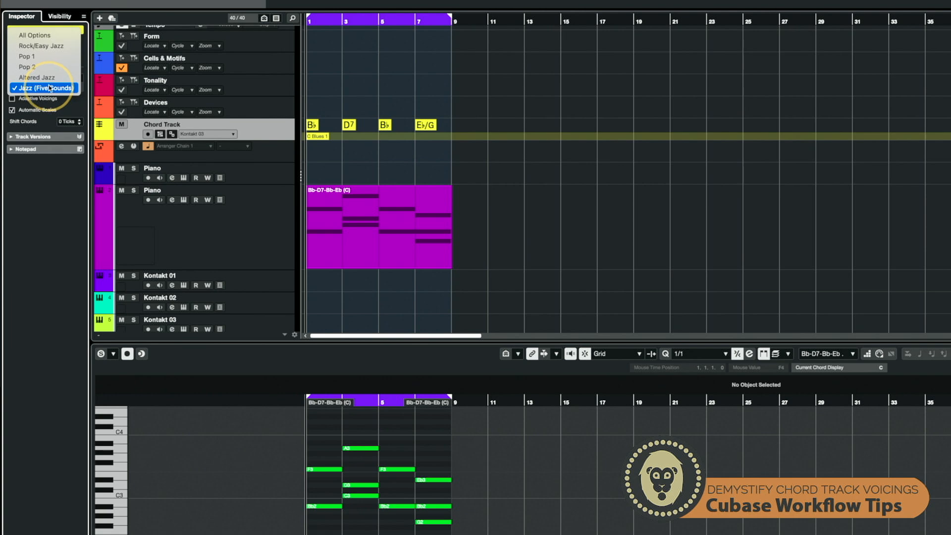
pyautogui.click(44, 182)
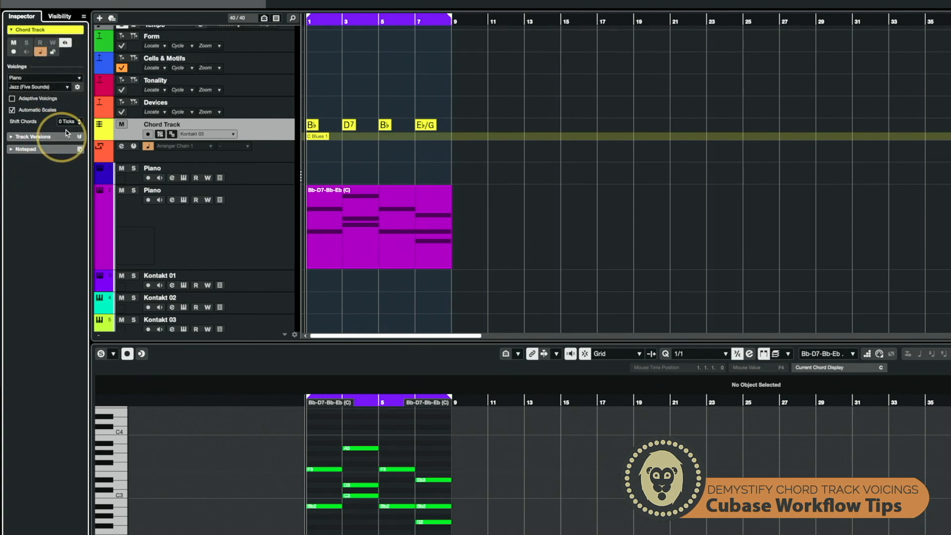
# - In Custom Voicing, enable all six chord styles and turn off Add Root Note
pyautogui.click(78, 88)
pyautogui.click(91, 125)
pyautogui.click(91, 126)
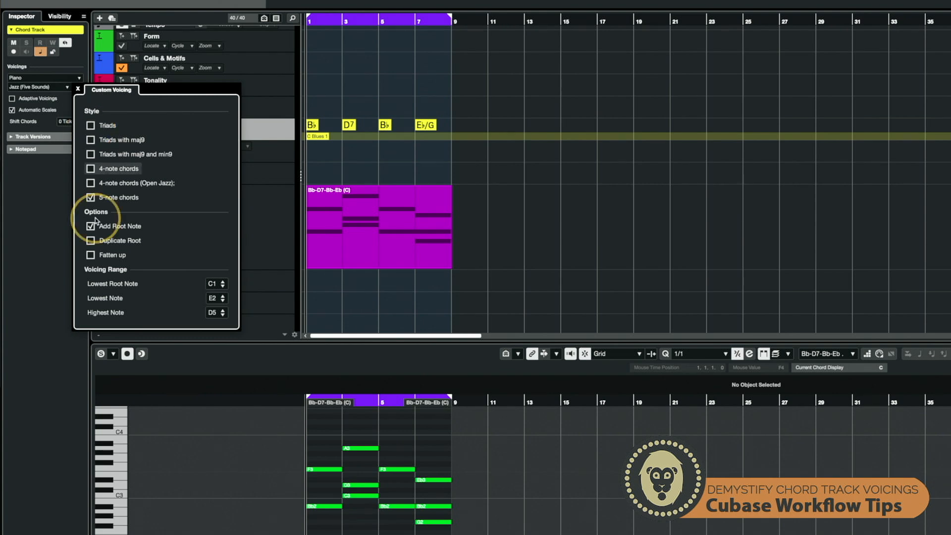
pyautogui.click(91, 197)
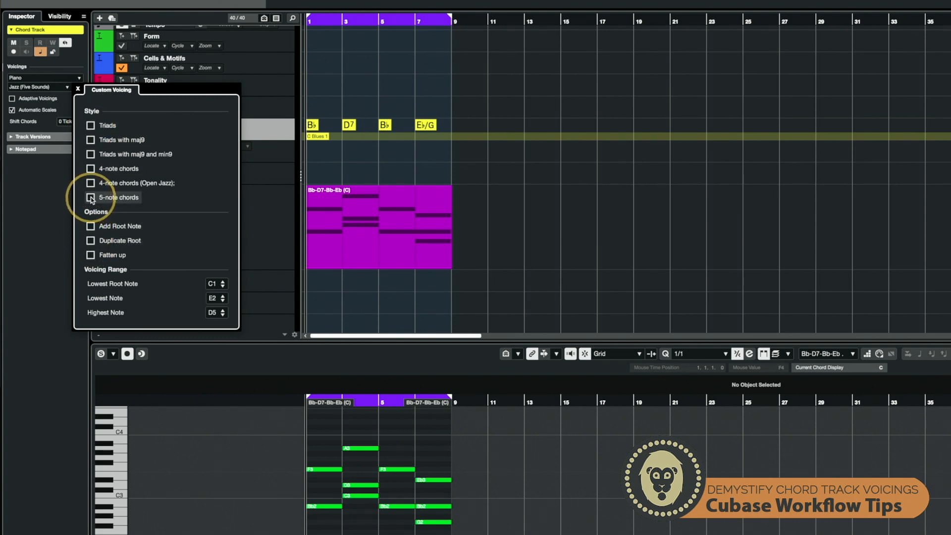
pyautogui.scroll(-1, 336, 455)
pyautogui.hscroll(5, 336, 455)
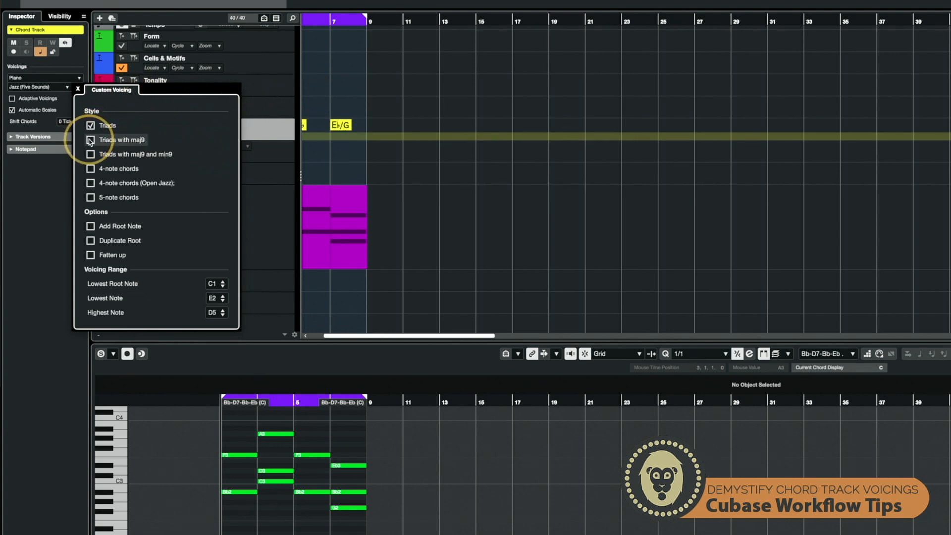
pyautogui.click(90, 168)
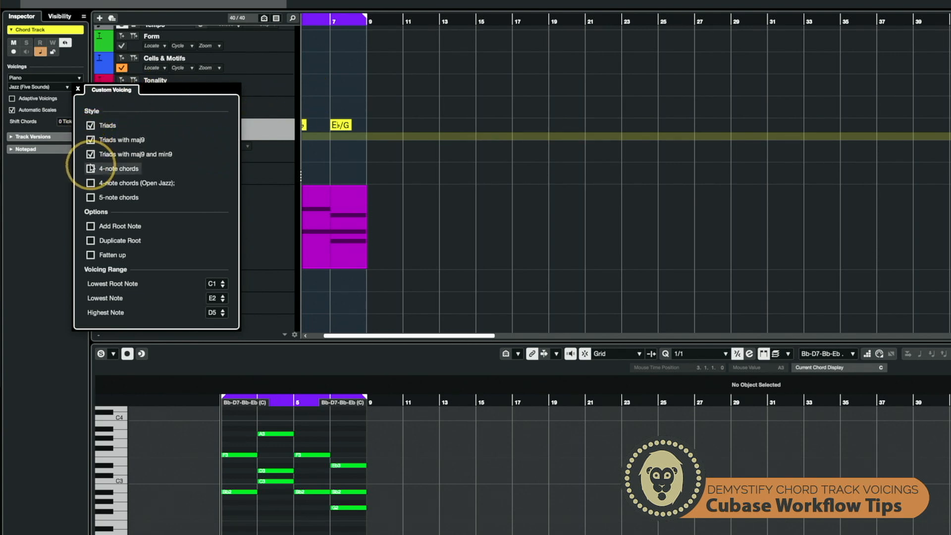
pyautogui.click(90, 182)
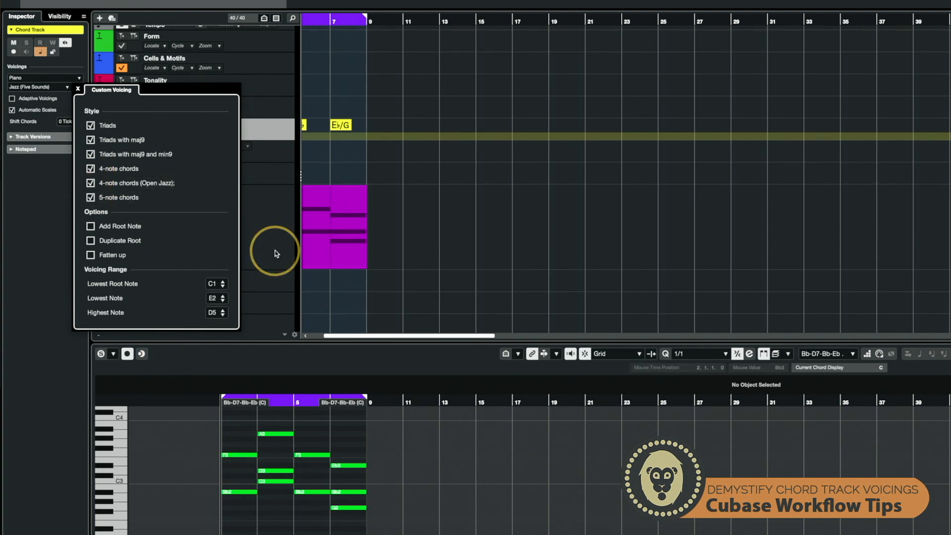
pyautogui.hscroll(-3, 359, 238)
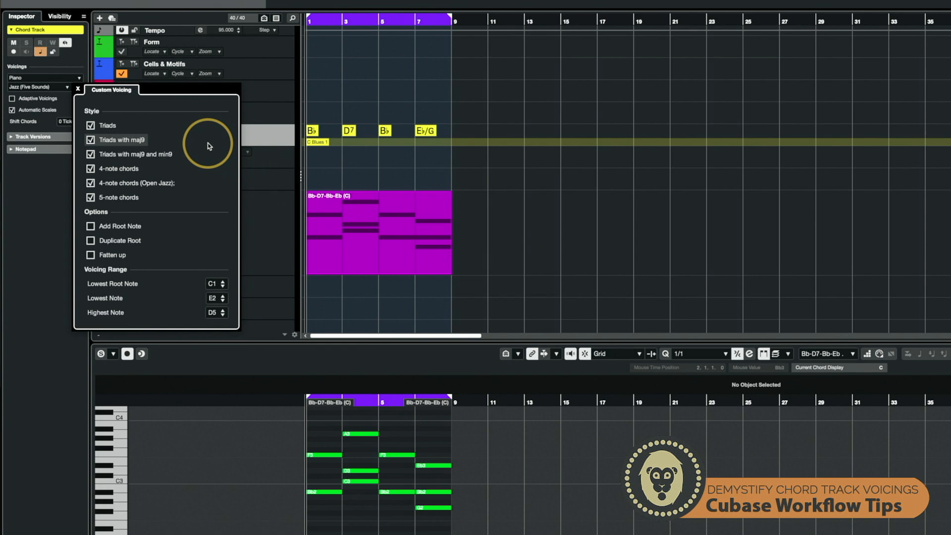
pyautogui.click(78, 89)
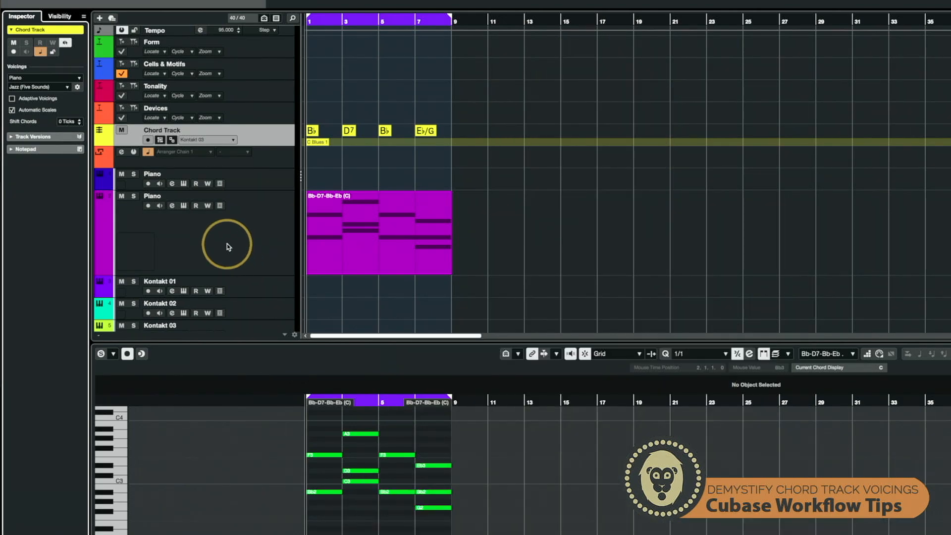
# - Duplicate the Piano MIDI track to create three extra copies
pyautogui.click(227, 247)
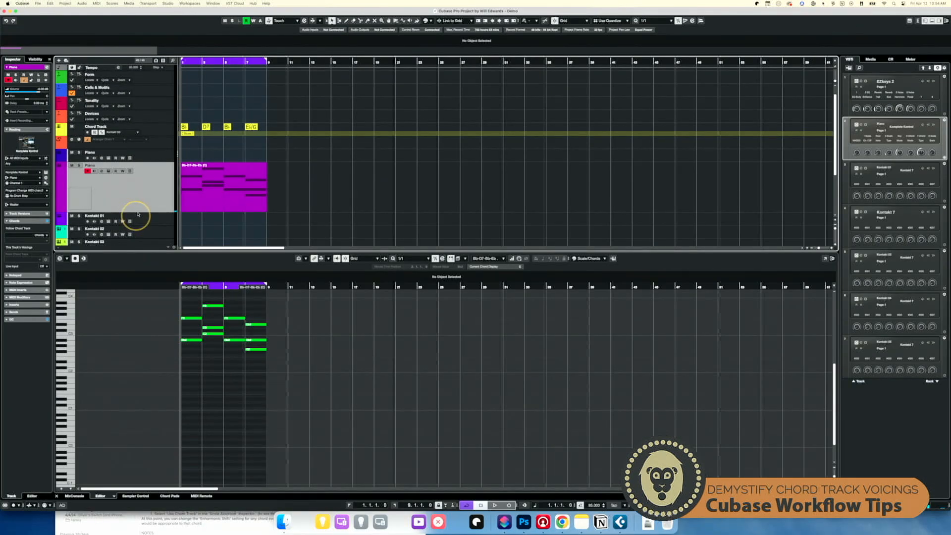
pyautogui.moveTo(146, 211); pyautogui.dragTo(153, 180)
pyautogui.rightClick(161, 172)
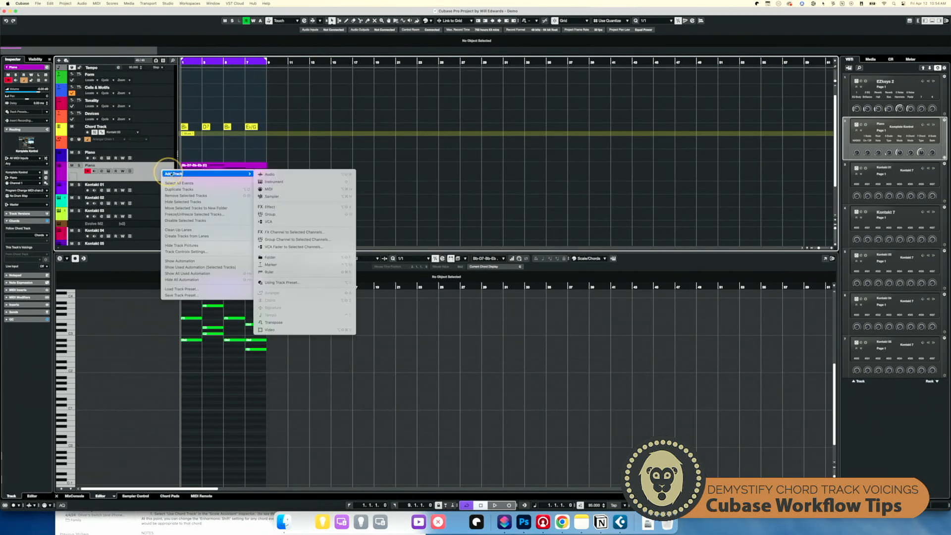
pyautogui.click(185, 190)
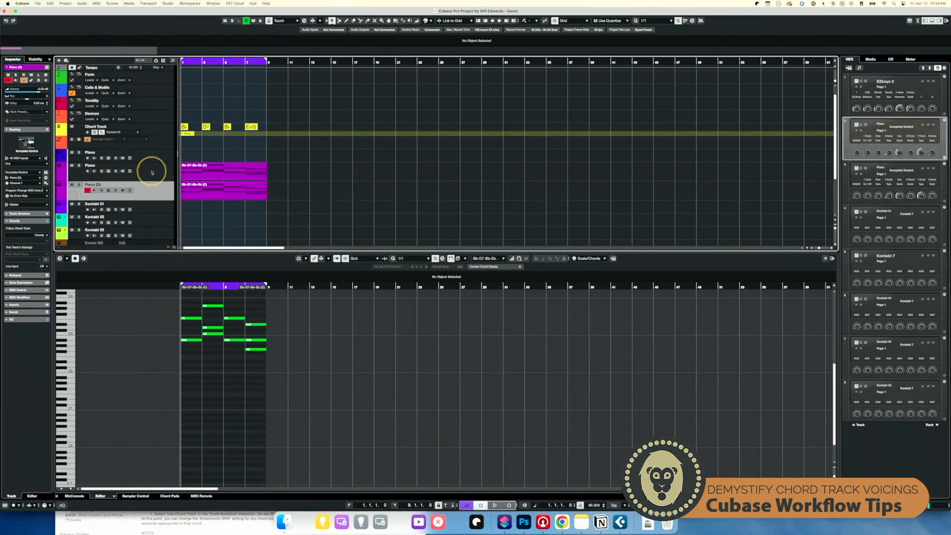
pyautogui.keyDown('shift'); pyautogui.click(158, 173); pyautogui.keyUp('shift')
pyautogui.rightClick(159, 173)
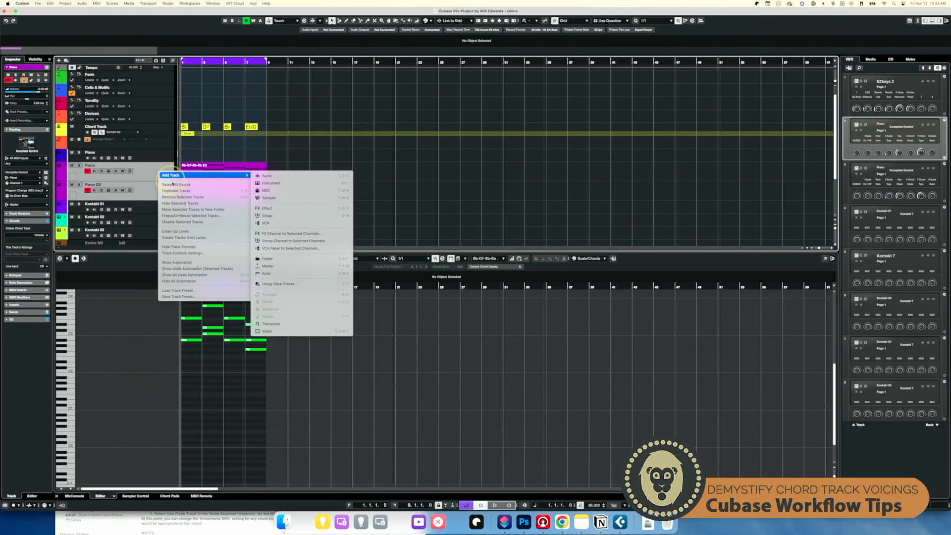
pyautogui.click(179, 192)
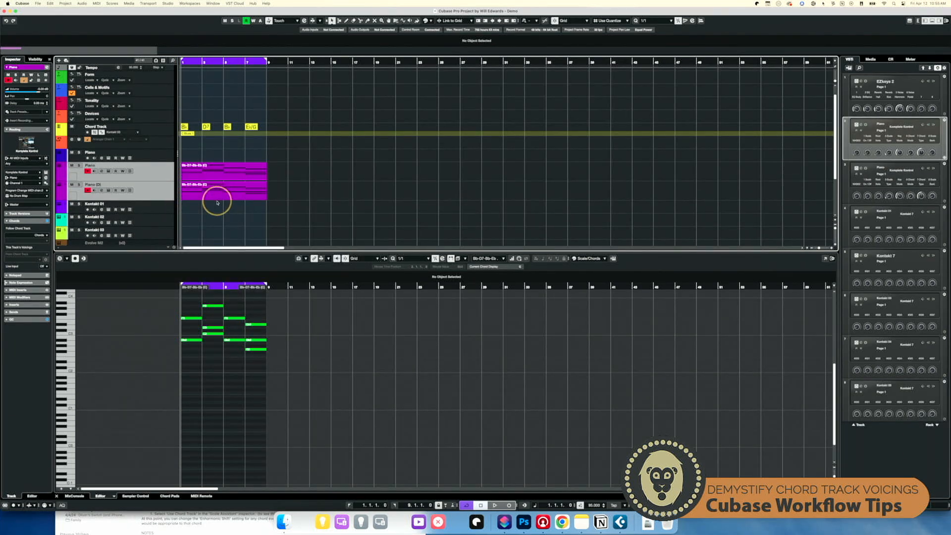
# - Delete the MIDI parts on the duplicated Piano tracks
pyautogui.click(232, 183)
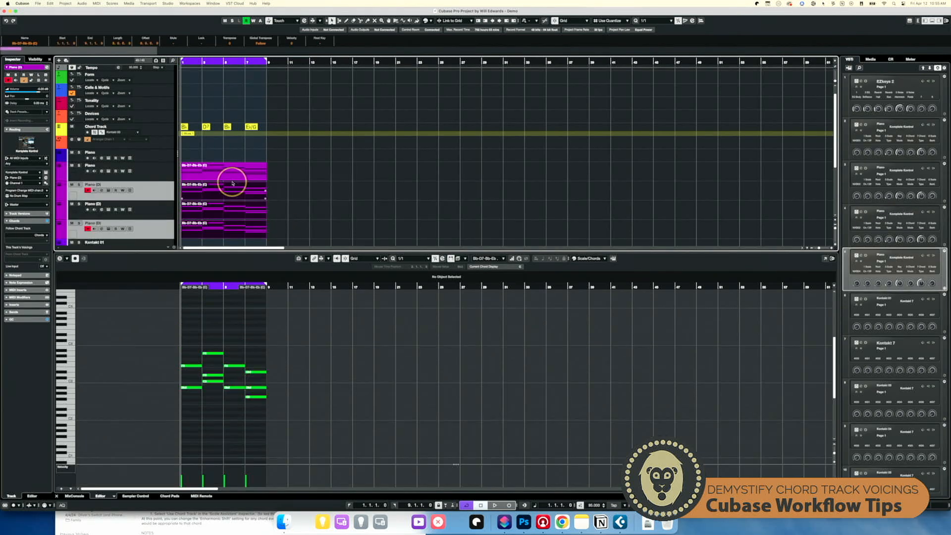
pyautogui.press('Delete')
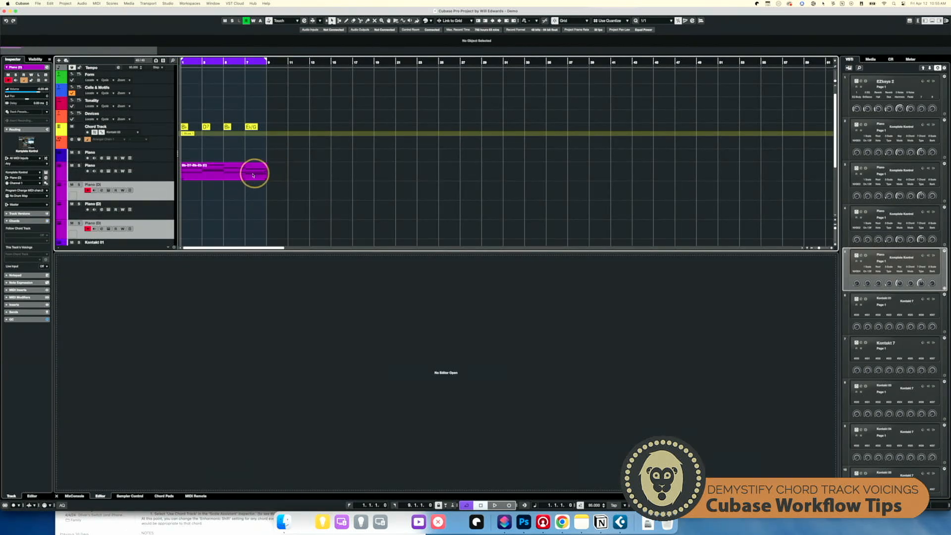
# - Open the remaining Piano part and delete its lower chord notes, leaving only the top line
pyautogui.click(247, 176)
pyautogui.moveTo(274, 360); pyautogui.dragTo(176, 327)
pyautogui.press('Delete')
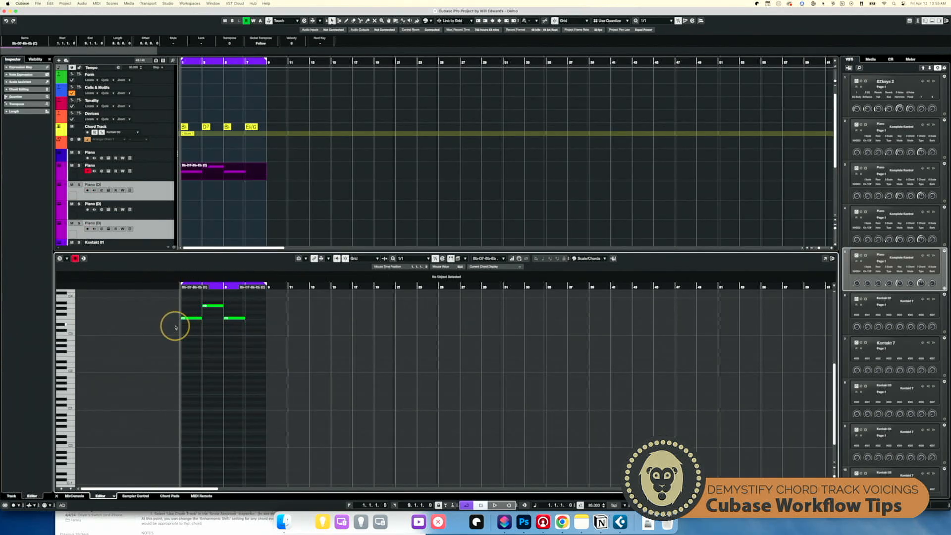
# - Rearrange the remaining melody notes, moving one to bar 5 at a lower pitch
pyautogui.click(192, 330)
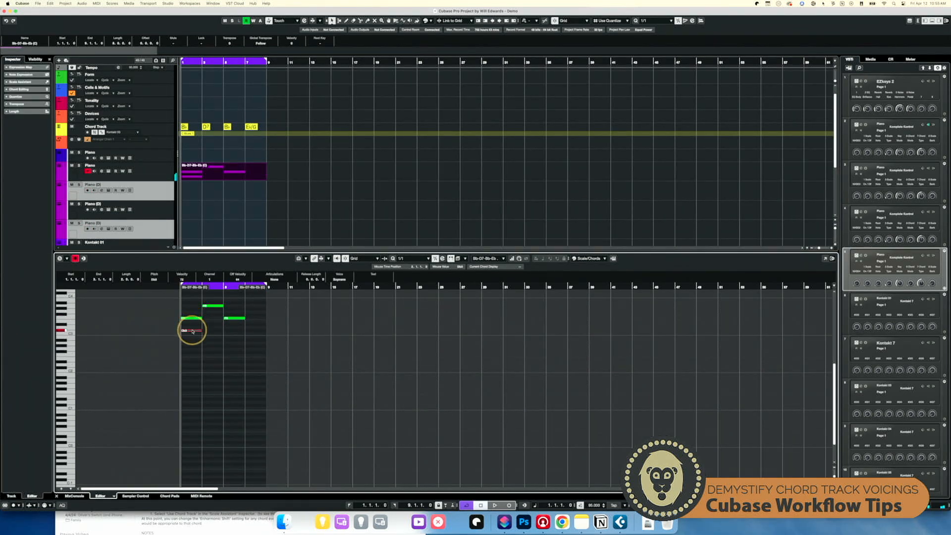
pyautogui.click(192, 319)
pyautogui.moveTo(192, 319); pyautogui.dragTo(229, 333)
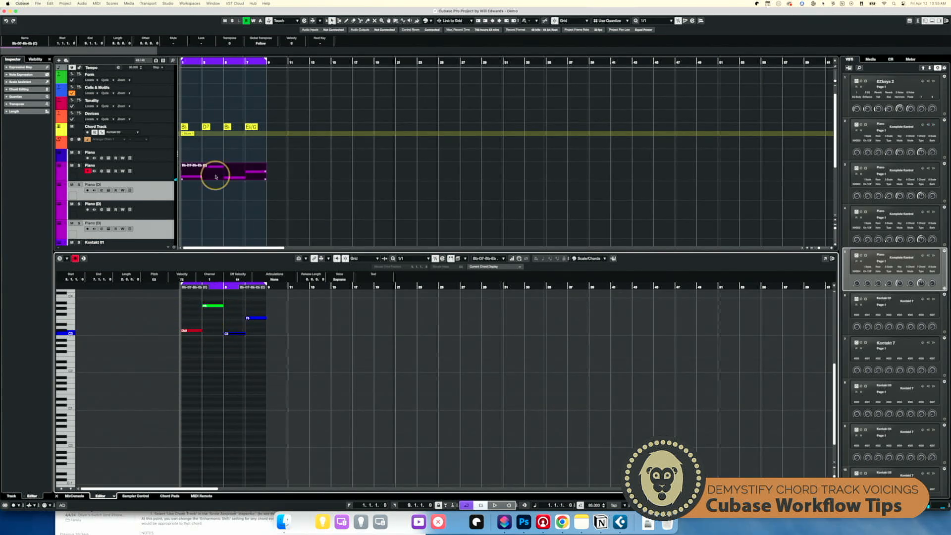
# - Rename the Piano track with the melody part to Soprano
pyautogui.click(149, 173)
pyautogui.doubleClick(90, 165)
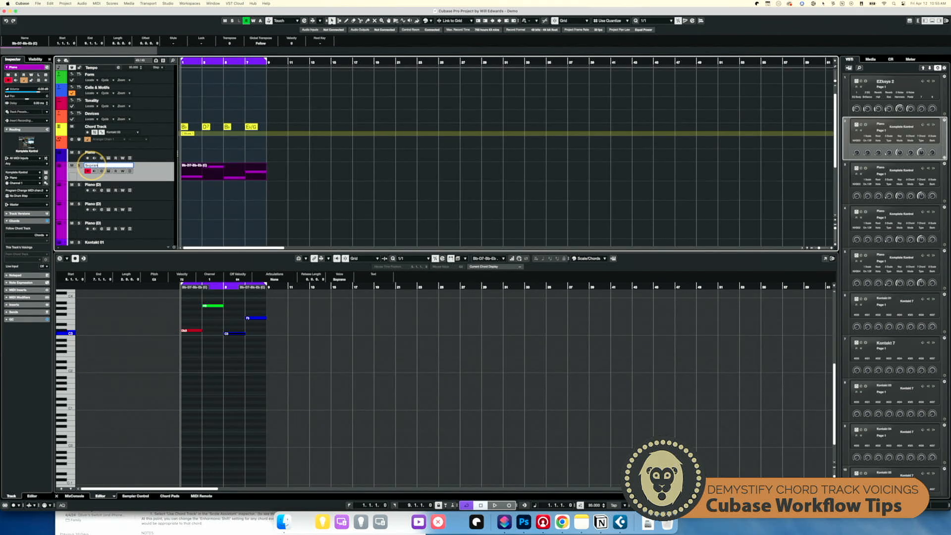
pyautogui.write('Soprano')
pyautogui.press('Return')
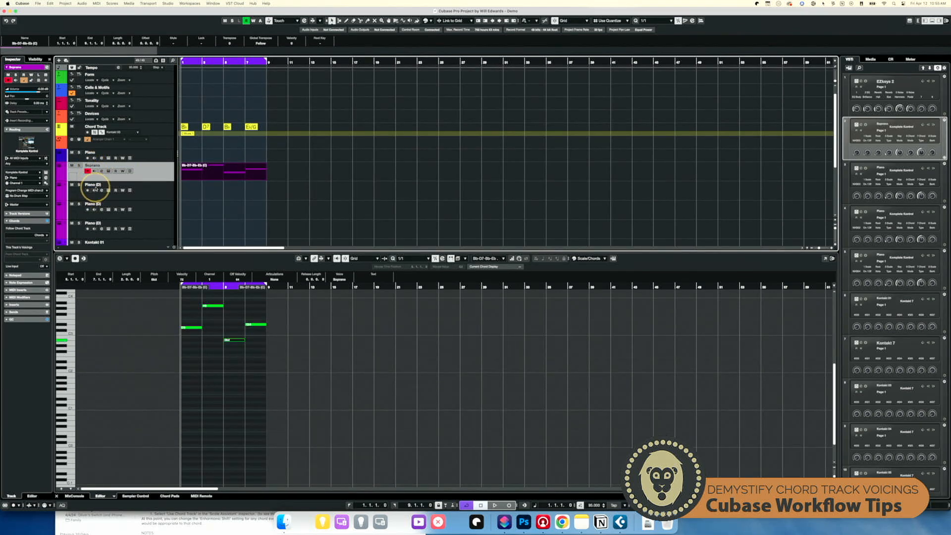
# - Rename the three duplicated tracks Alto, Tenor and Bass
pyautogui.click(96, 189)
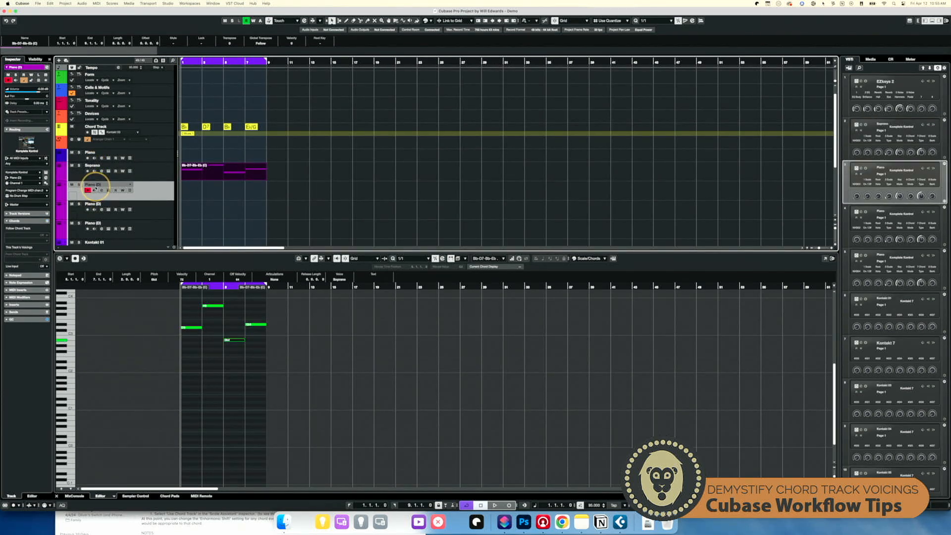
pyautogui.doubleClick(97, 186)
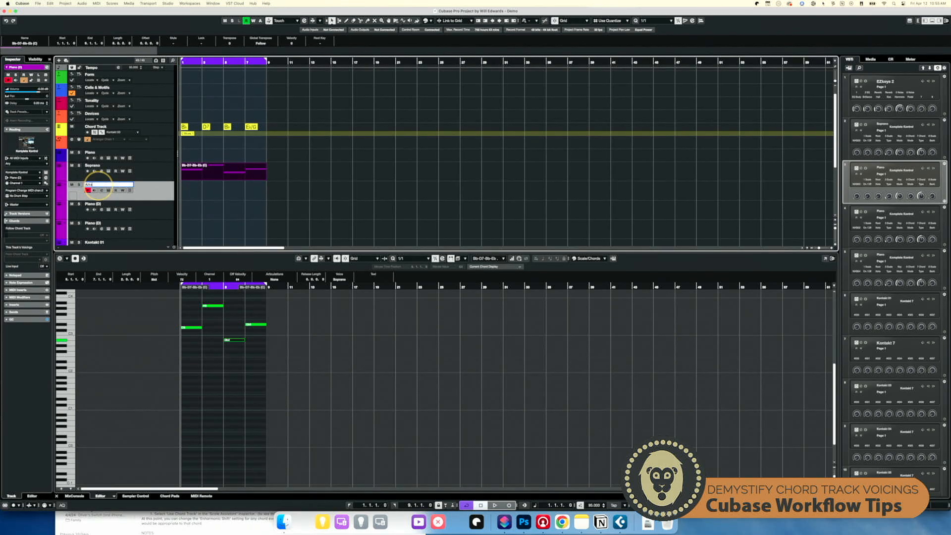
pyautogui.doubleClick(99, 205)
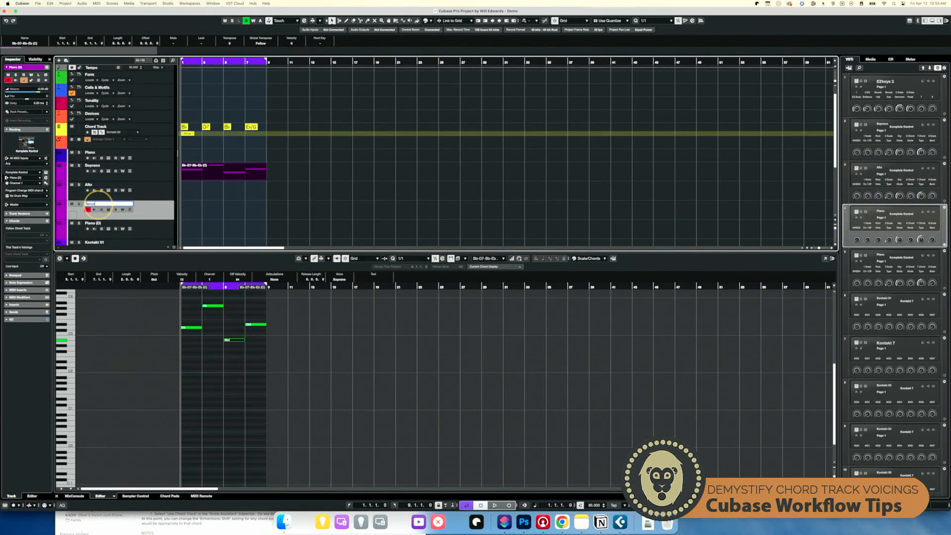
pyautogui.doubleClick(98, 223)
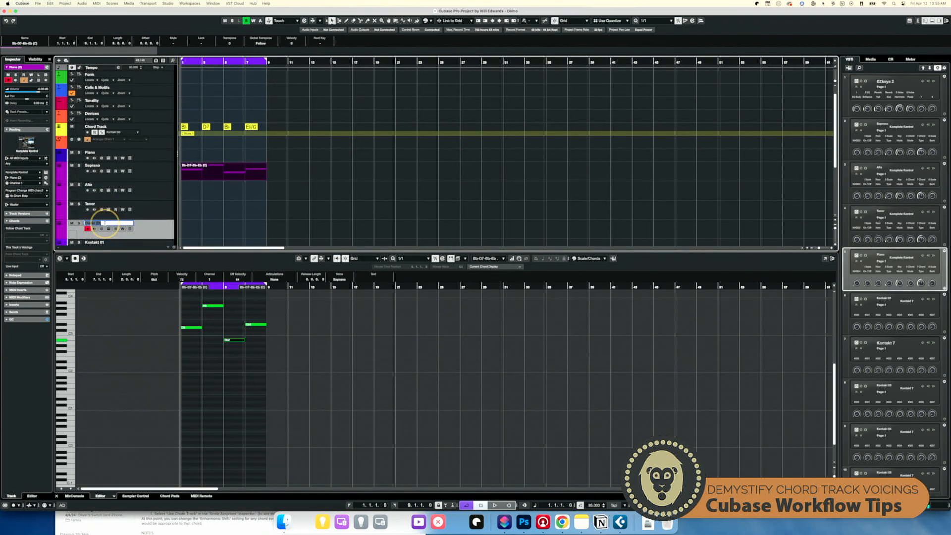
pyautogui.press('Return')
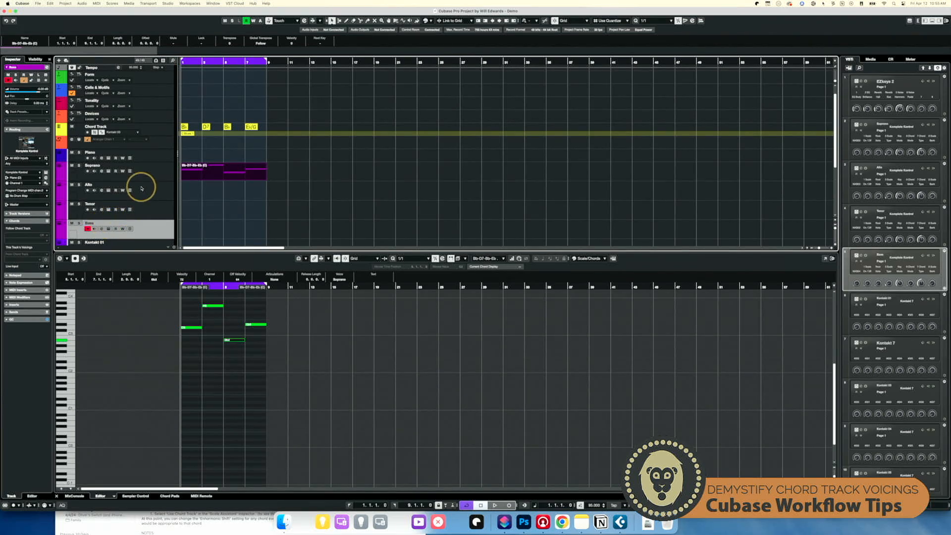
# - Set the Soprano track to follow the chord track in Single Voice mode using the Soprano voice
pyautogui.click(152, 174)
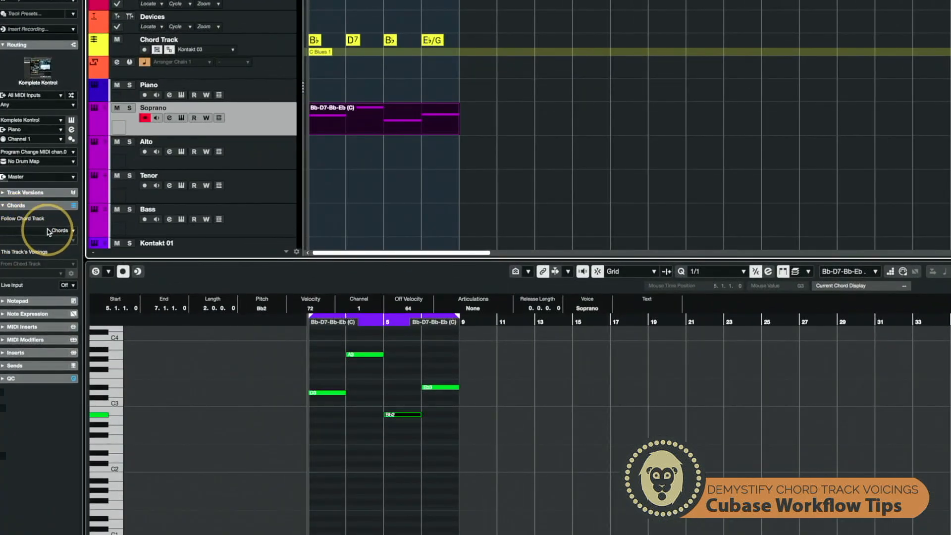
pyautogui.click(49, 232)
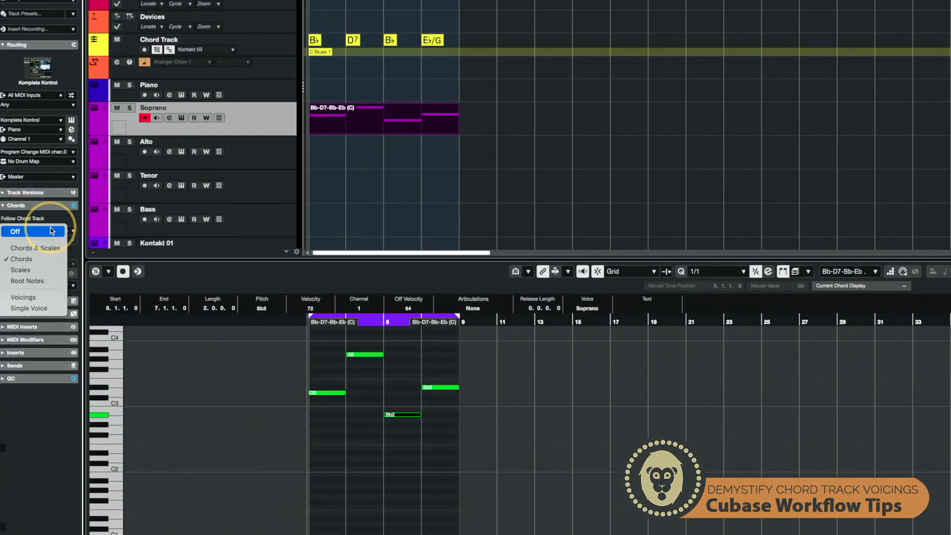
pyautogui.click(40, 309)
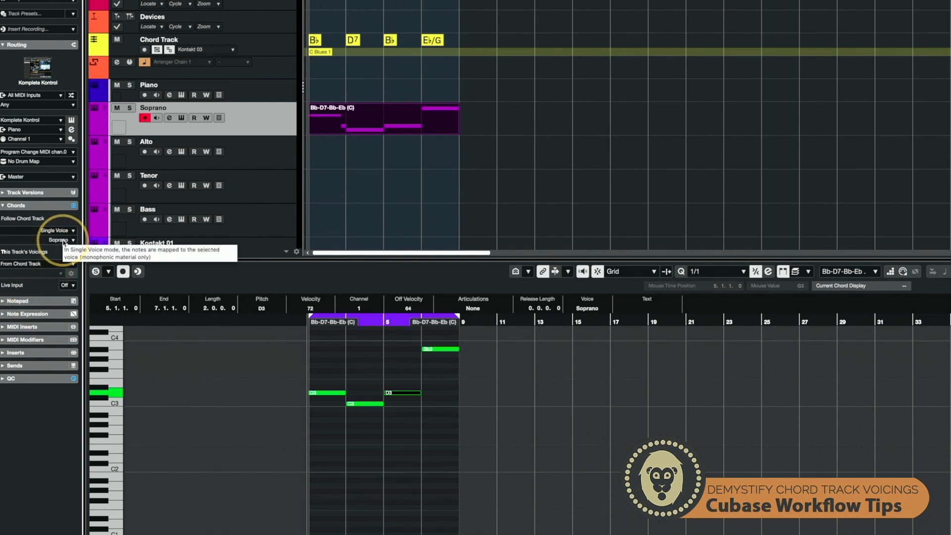
# - Copy the Soprano part onto the Alto, Tenor and Bass tracks
pyautogui.click(255, 164)
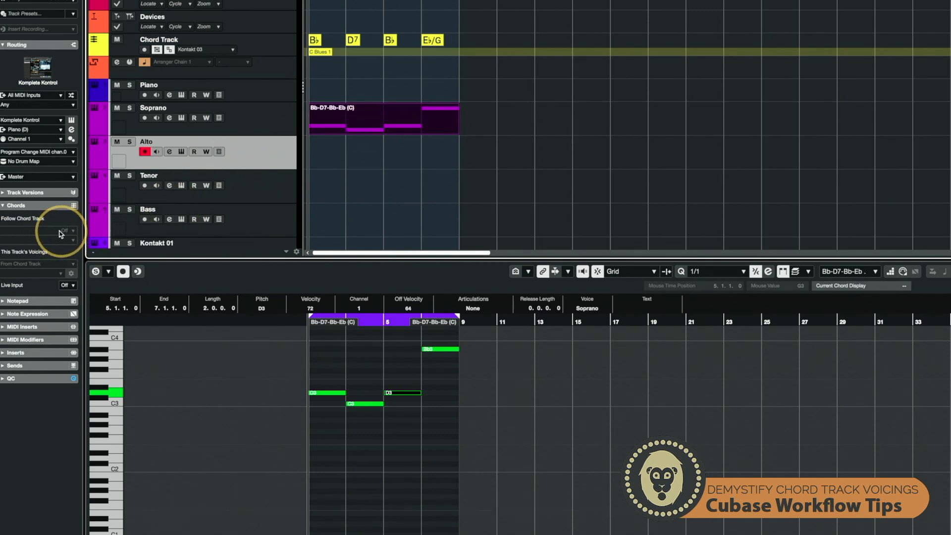
pyautogui.click(368, 124)
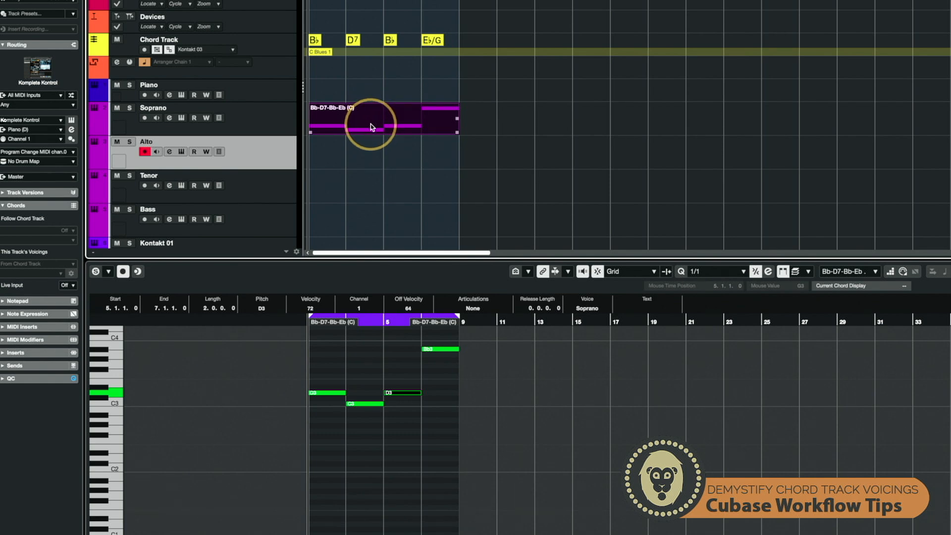
pyautogui.moveTo(370, 126); pyautogui.dragTo(365, 218)
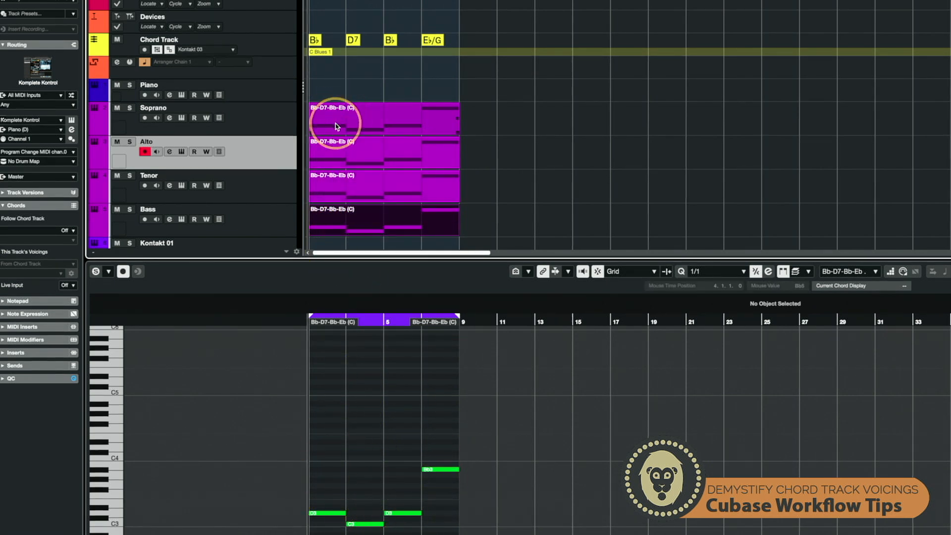
# - Set the Alto track to follow the chord track directly in Single Voice mode using the Alto voice
pyautogui.click(261, 132)
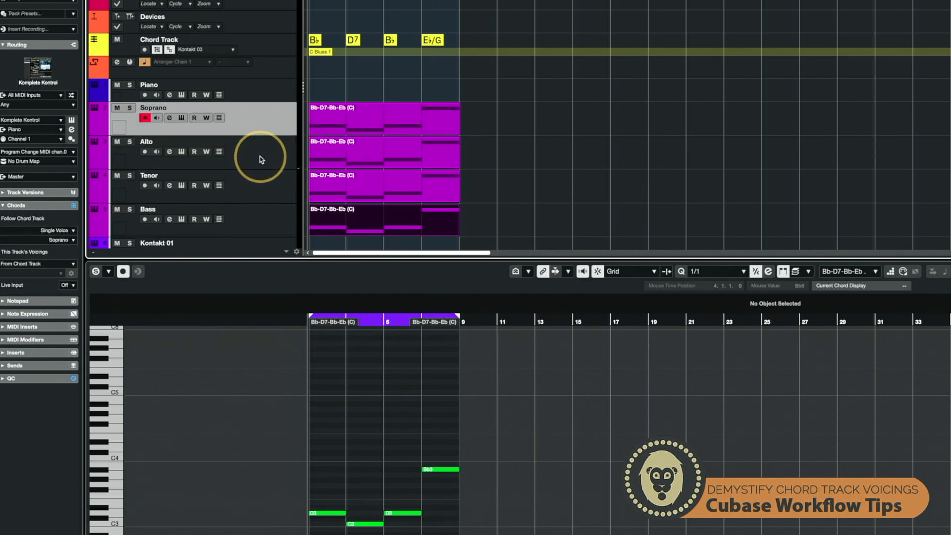
pyautogui.click(261, 159)
pyautogui.click(69, 230)
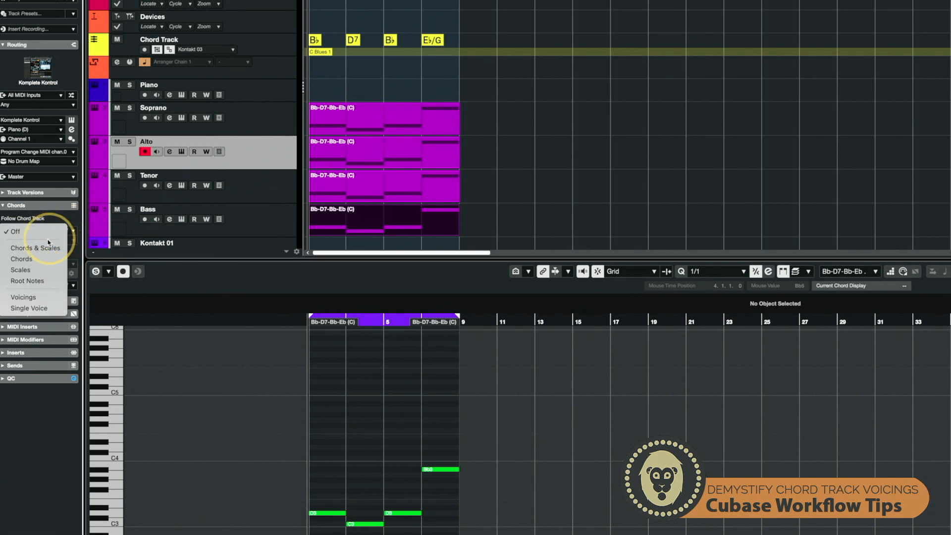
pyautogui.click(29, 307)
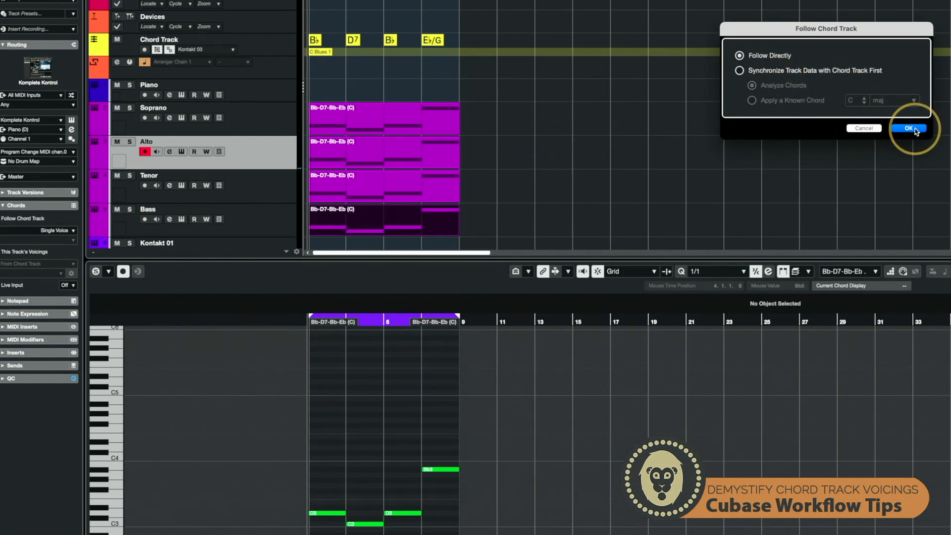
pyautogui.click(901, 126)
pyautogui.click(51, 240)
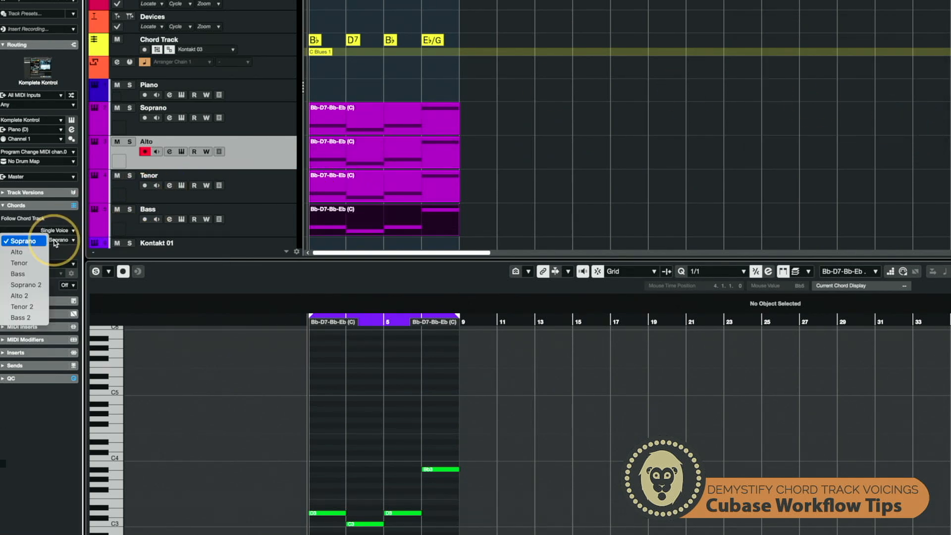
pyautogui.click(50, 253)
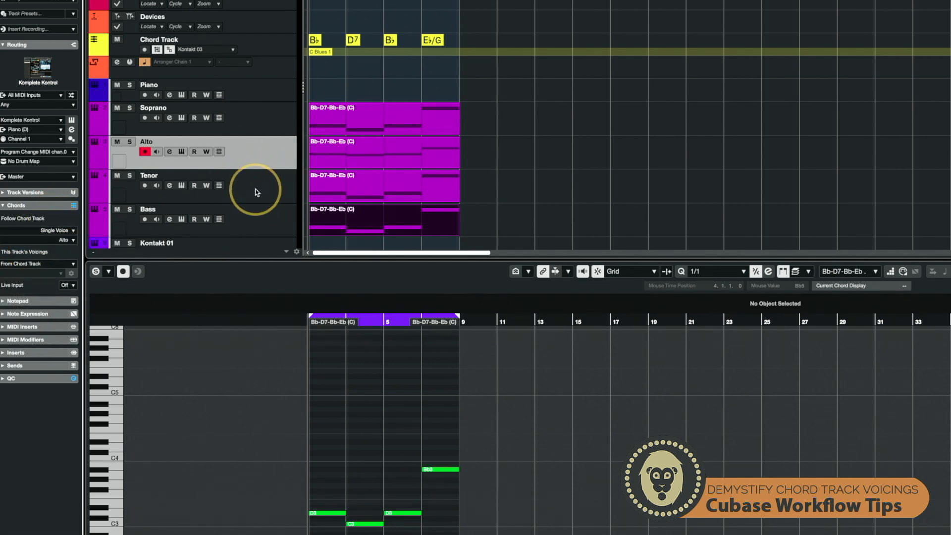
# - Set the Tenor track to follow the chord track directly in Single Voice mode using the Tenor voice
pyautogui.click(254, 188)
pyautogui.click(54, 231)
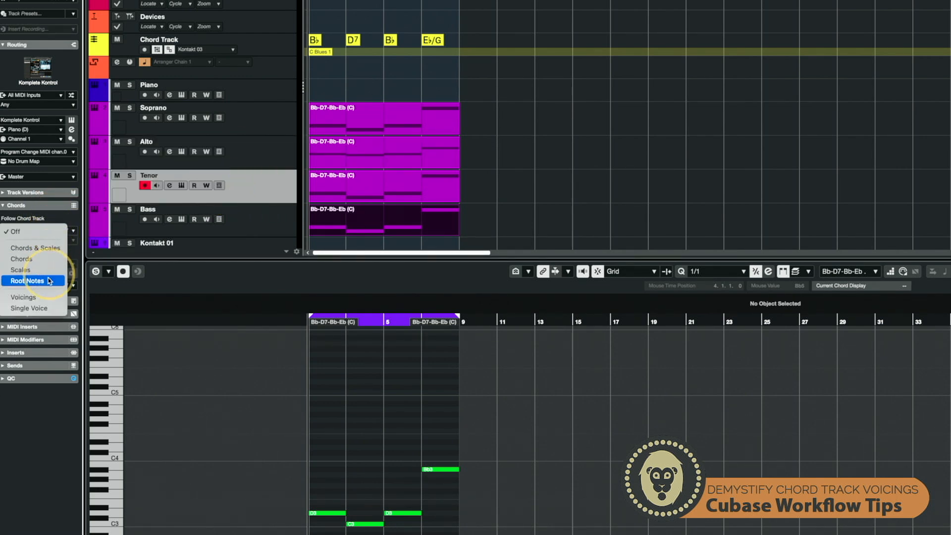
pyautogui.click(54, 308)
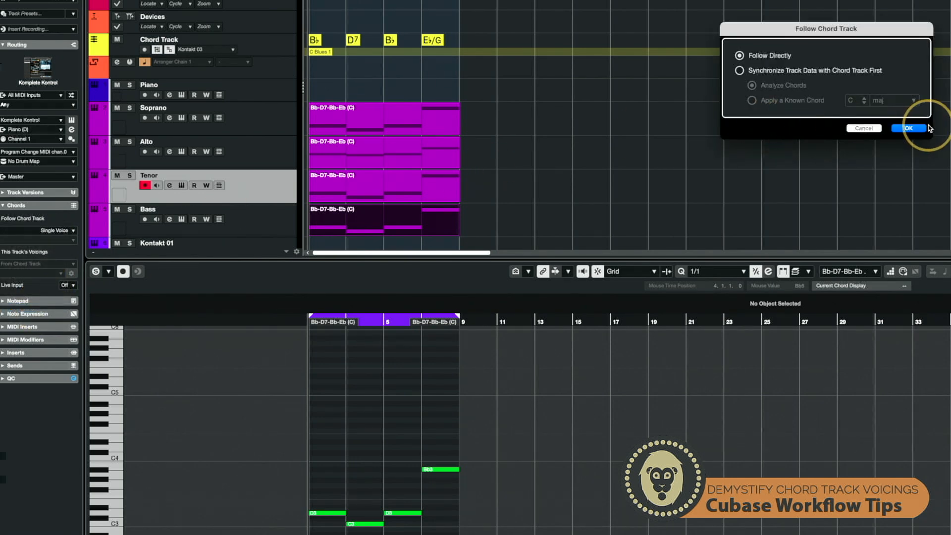
pyautogui.click(909, 128)
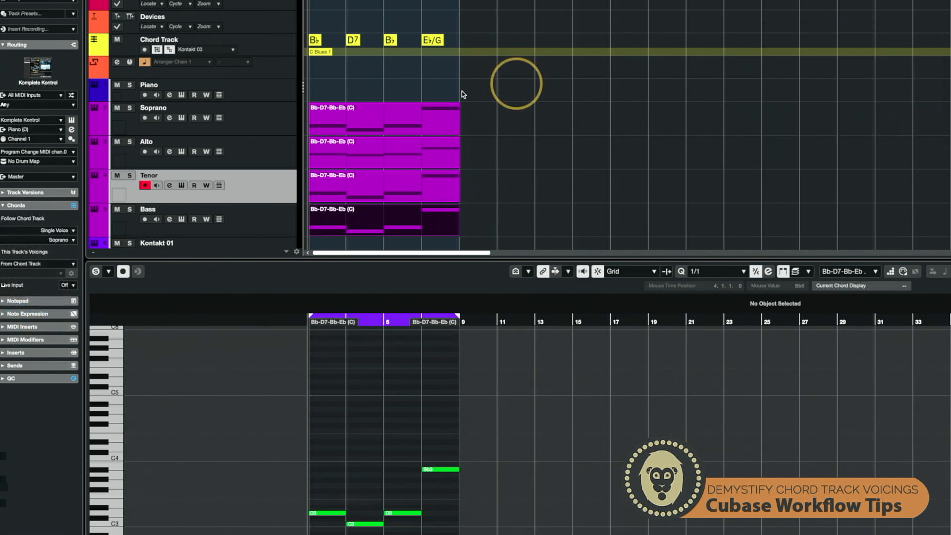
pyautogui.click(63, 240)
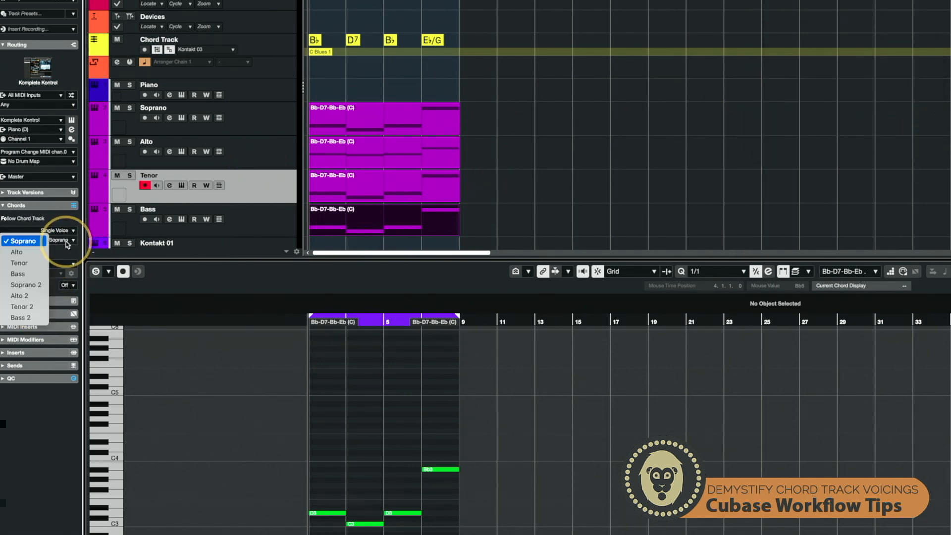
pyautogui.click(22, 262)
# - Set the Bass track to follow the chord track directly in Single Voice mode
pyautogui.click(243, 224)
pyautogui.click(23, 239)
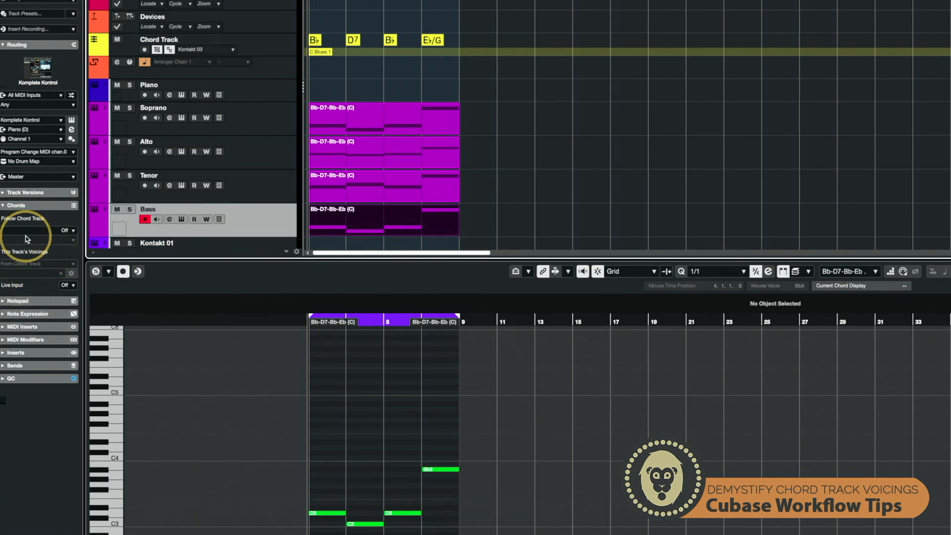
pyautogui.click(49, 233)
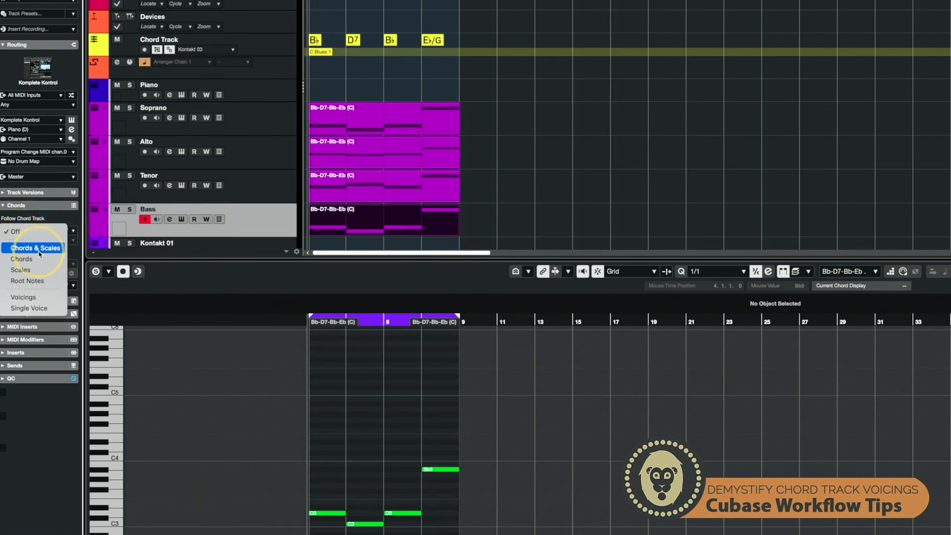
pyautogui.click(36, 308)
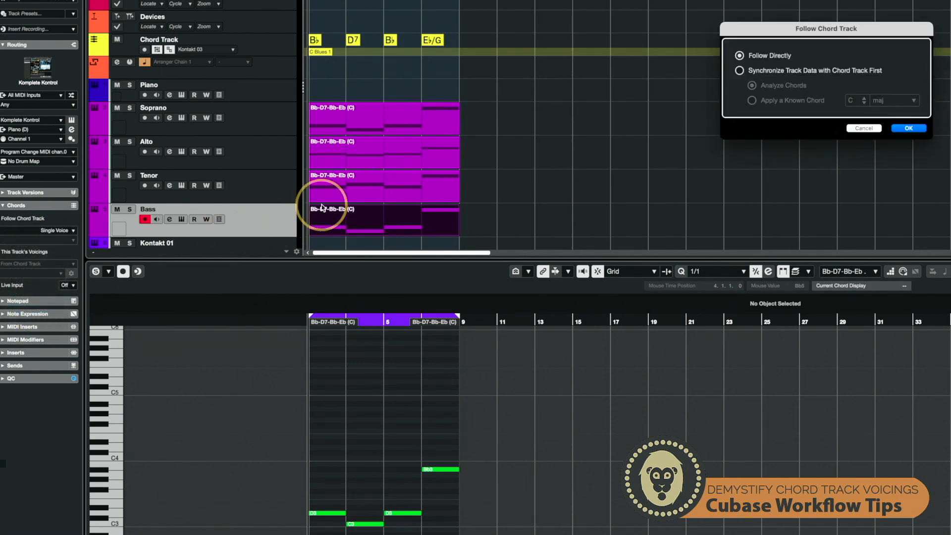
pyautogui.click(740, 72)
pyautogui.click(739, 56)
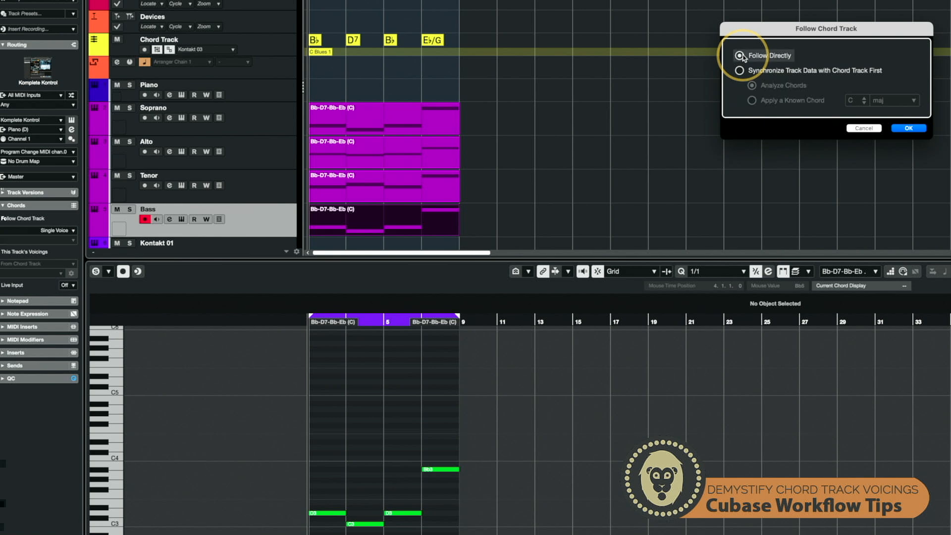
pyautogui.click(910, 128)
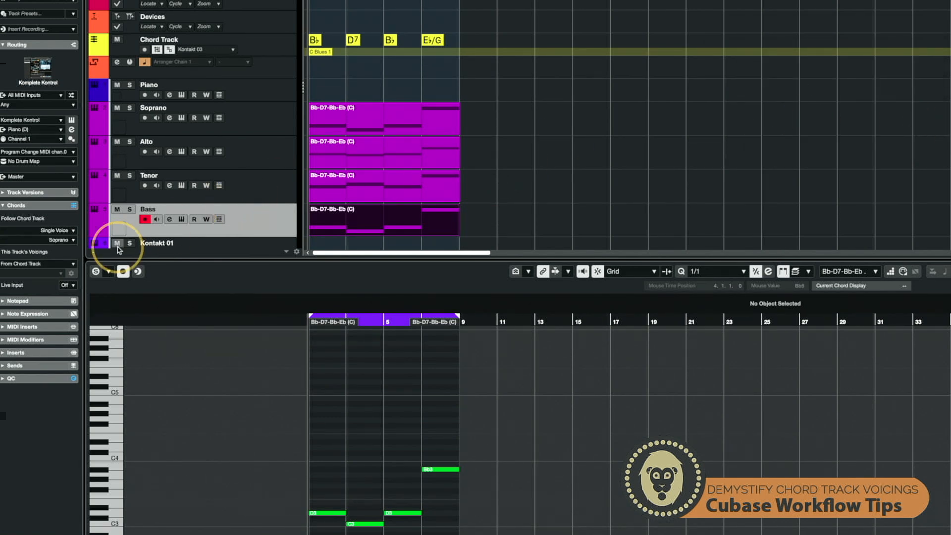
# - Review the Bass track's voicing source options and the Alto track's chord settings
pyautogui.click(45, 265)
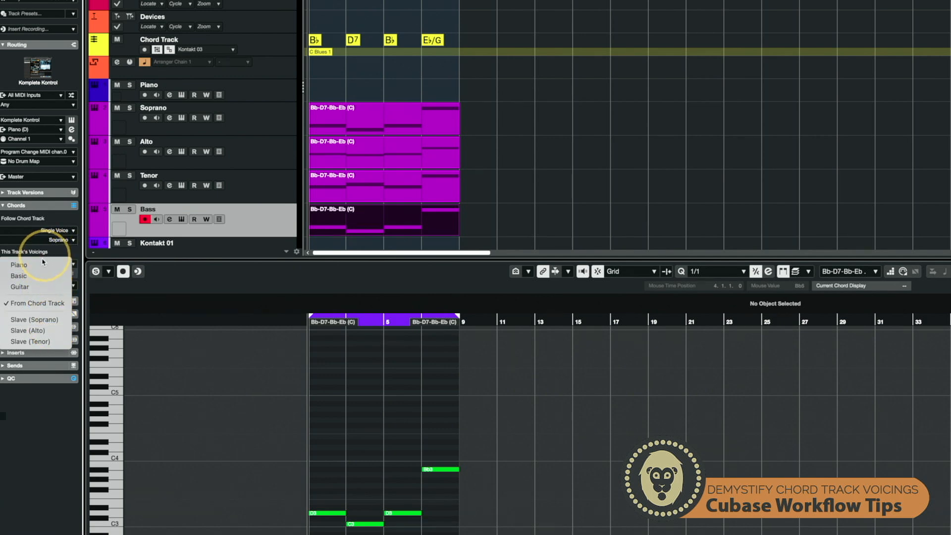
pyautogui.click(58, 247)
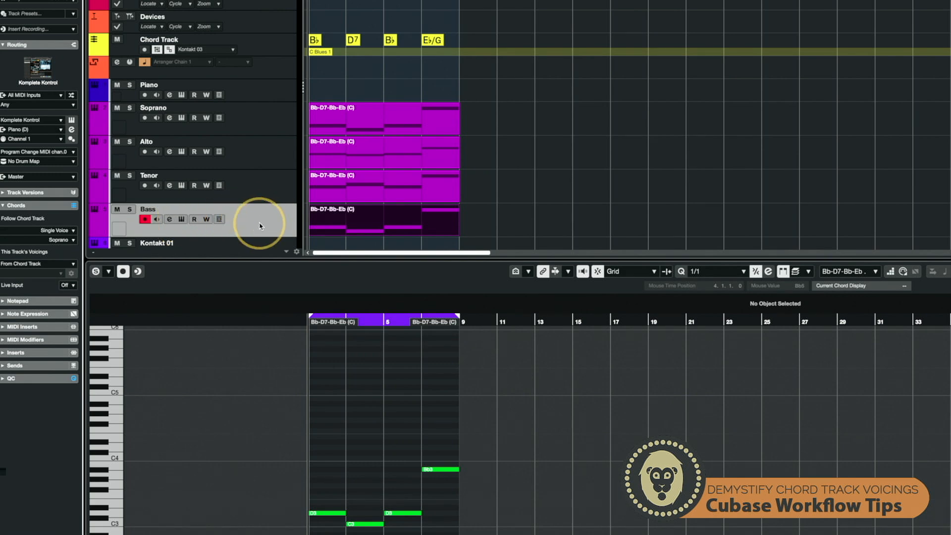
pyautogui.click(264, 189)
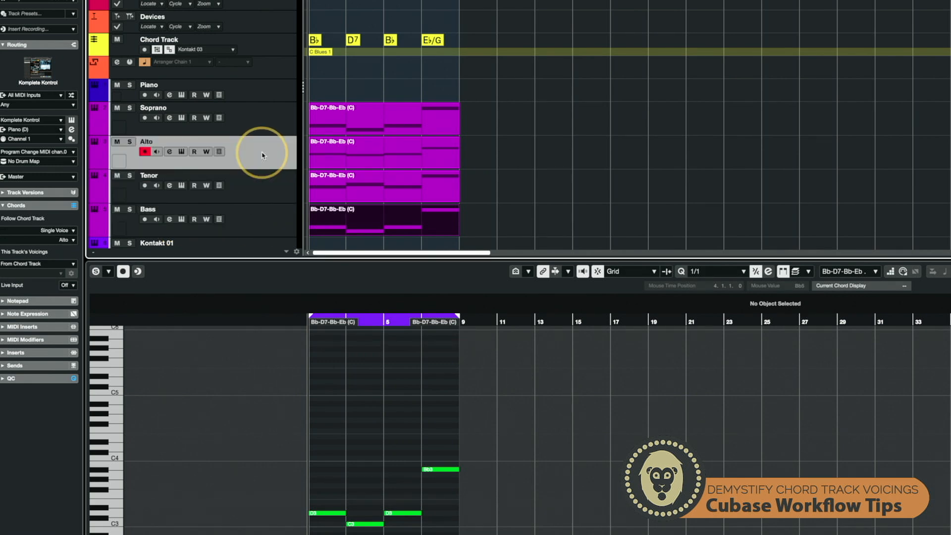
pyautogui.click(263, 125)
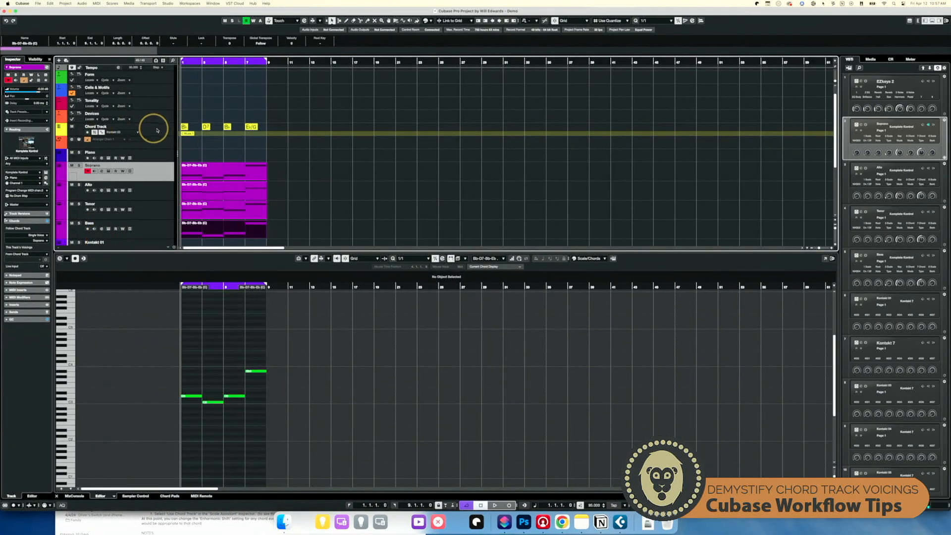
# - Inspect the chord track's custom voicing parameters and zoom in on the four voice parts
pyautogui.click(159, 130)
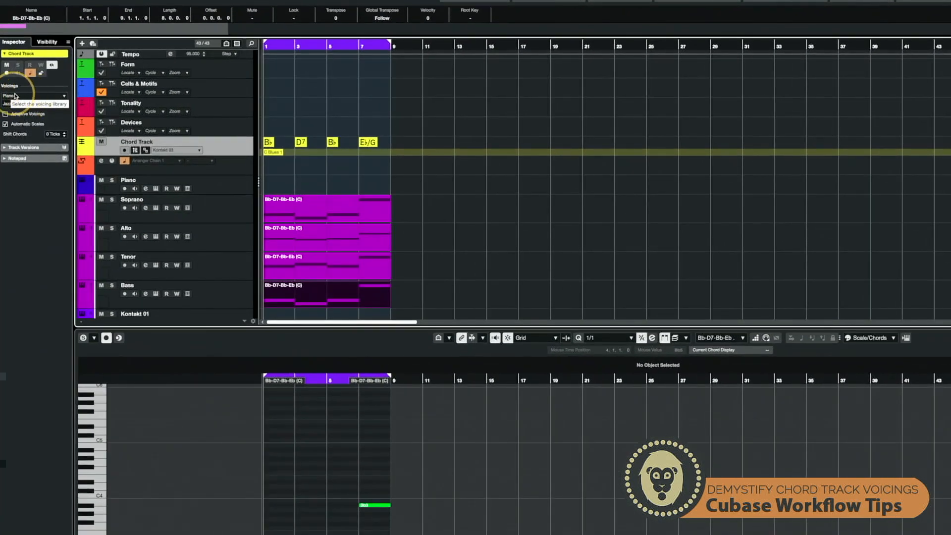
pyautogui.click(46, 102)
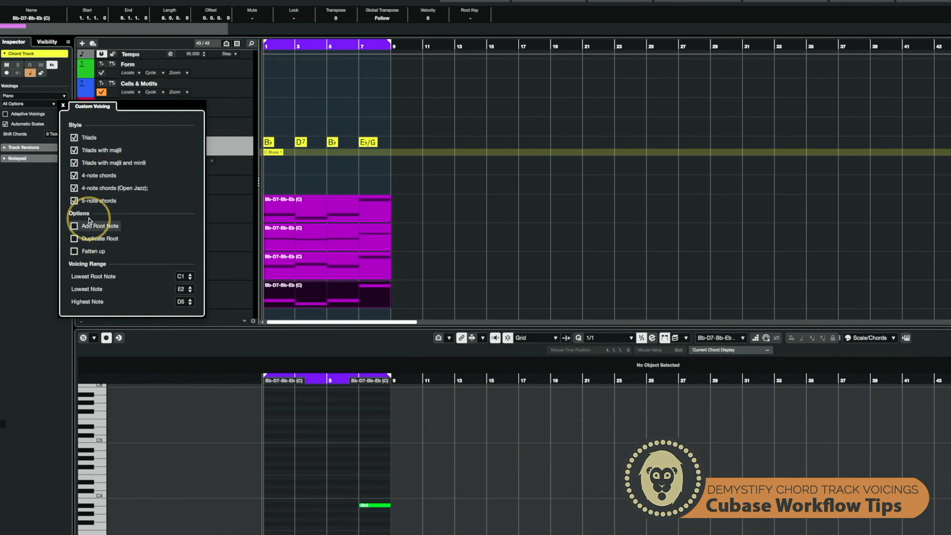
pyautogui.click(218, 130)
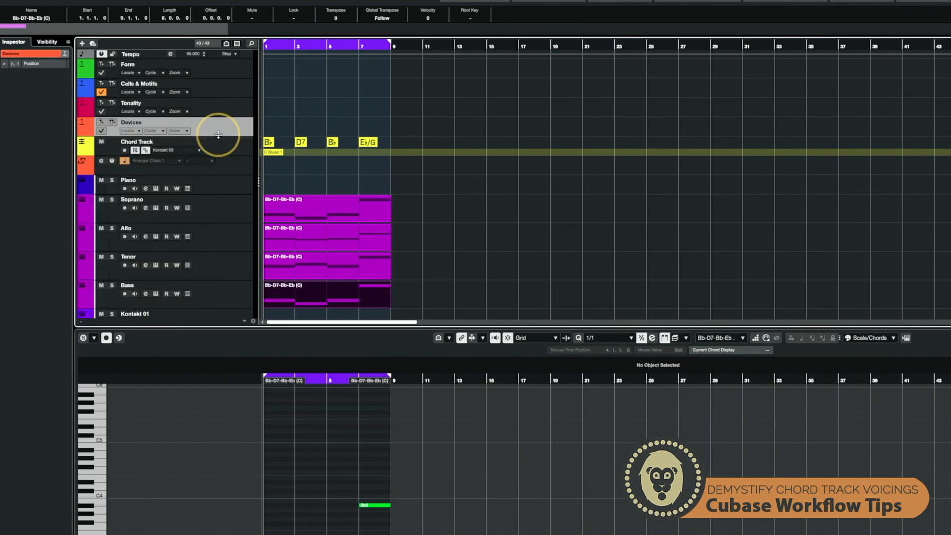
pyautogui.moveTo(409, 303); pyautogui.dragTo(286, 207)
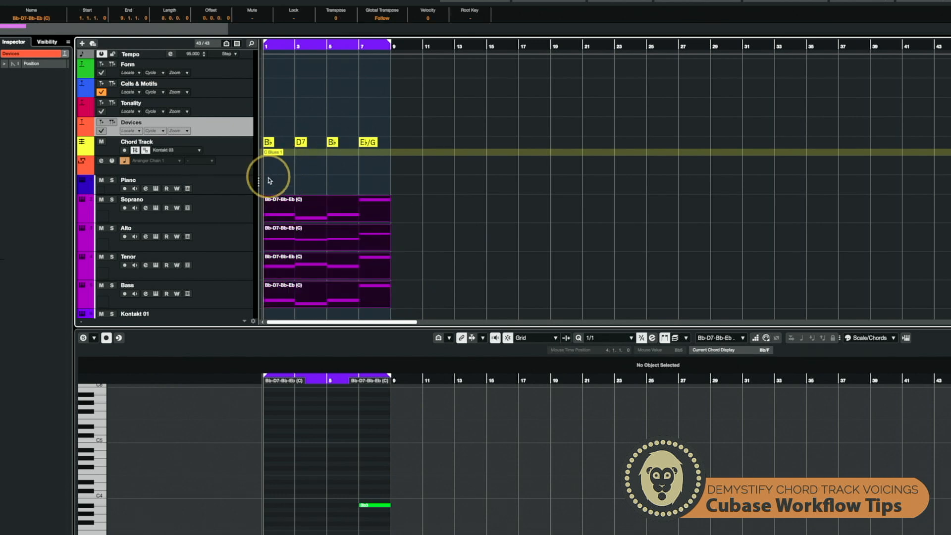
pyautogui.press('h')
pyautogui.press('h')
pyautogui.press('h')
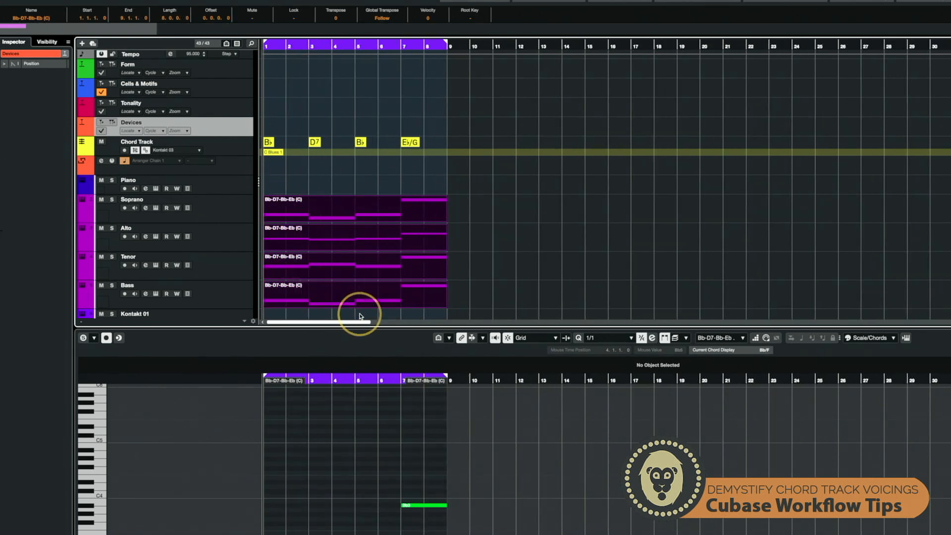
pyautogui.scroll(-5, 374, 400)
pyautogui.scroll(3, 374, 400)
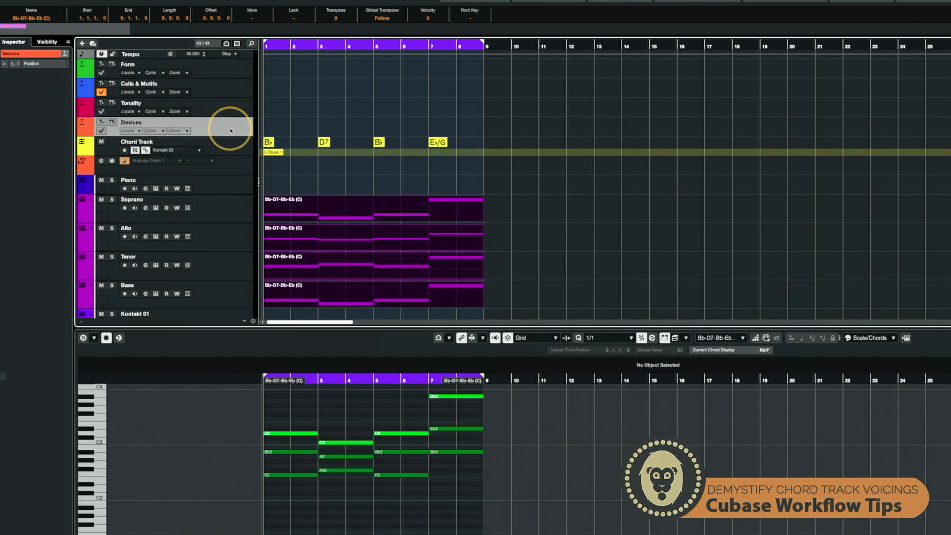
# - Clear every Style option in the chord track's custom voicing parameters
pyautogui.click(231, 144)
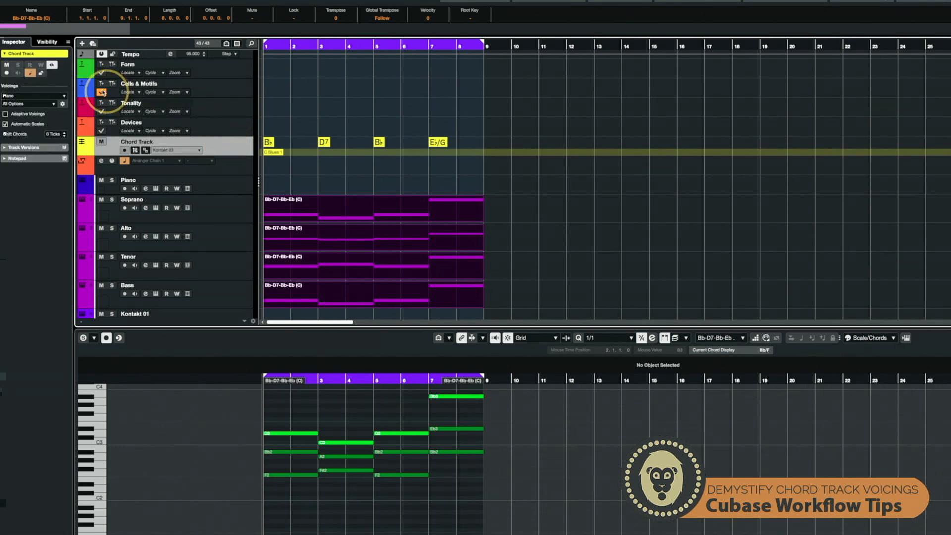
pyautogui.click(63, 104)
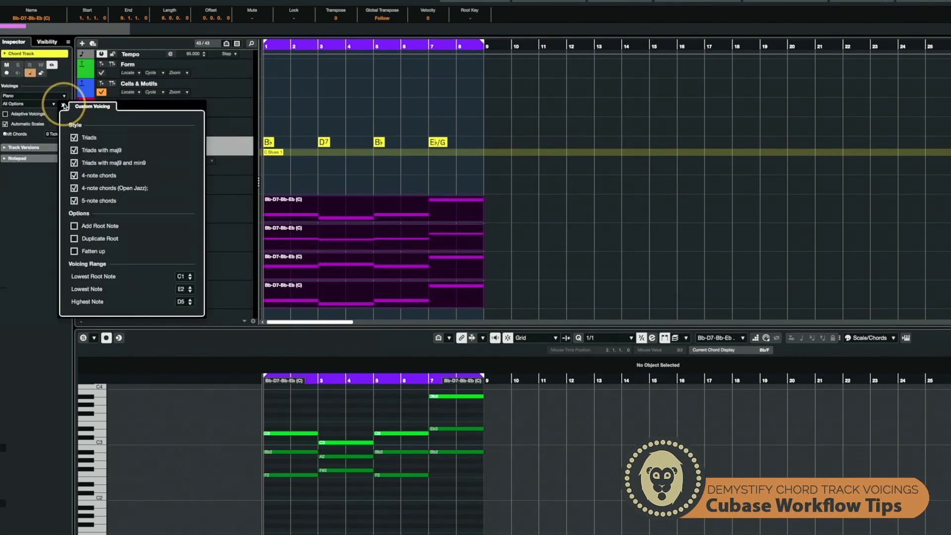
pyautogui.click(74, 200)
pyautogui.click(75, 188)
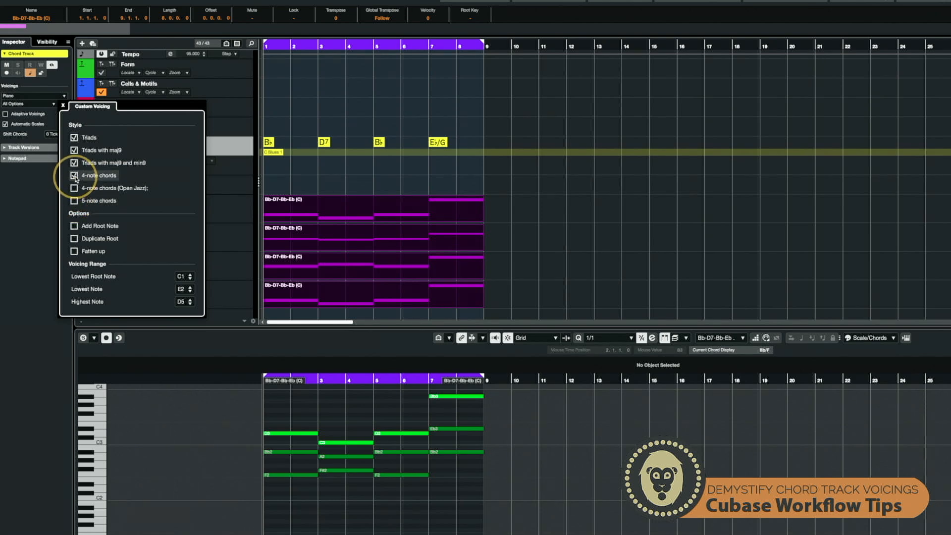
pyautogui.click(75, 163)
pyautogui.click(75, 150)
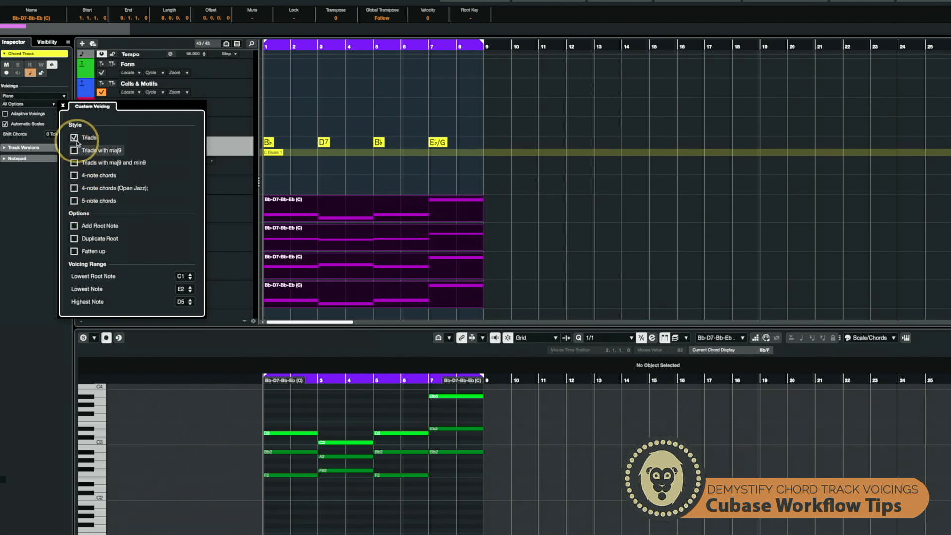
pyautogui.click(74, 137)
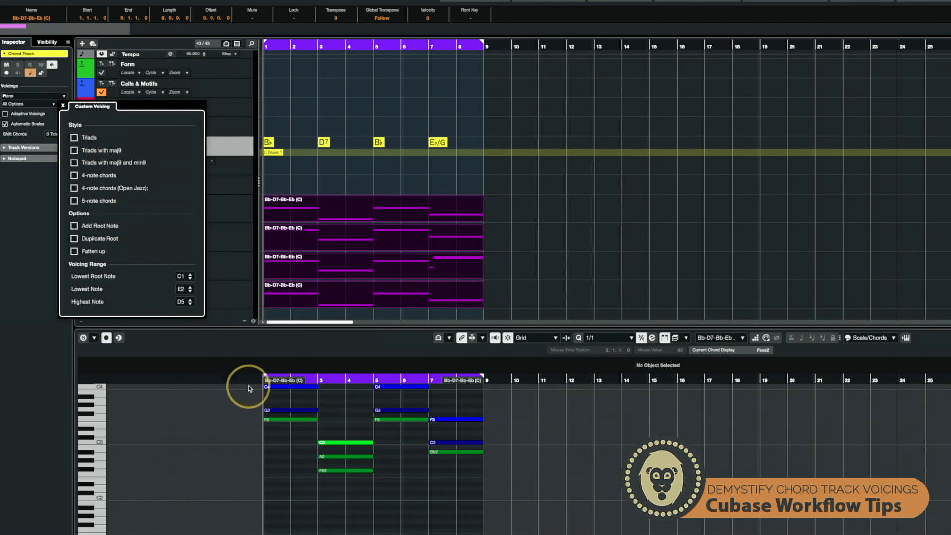
# - Enable Triads, 4-note chords and 5-note chords in the custom voicing style
pyautogui.scroll(3, 319, 411)
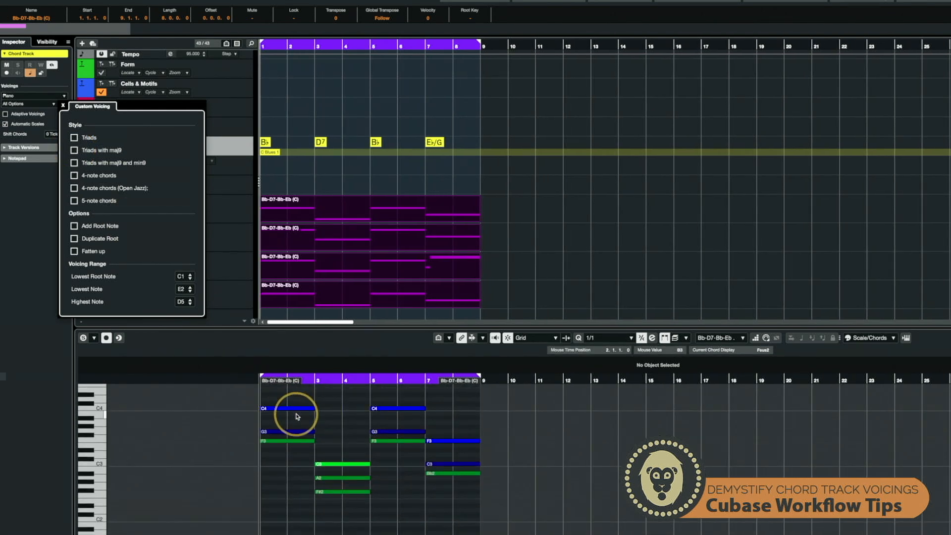
pyautogui.click(74, 138)
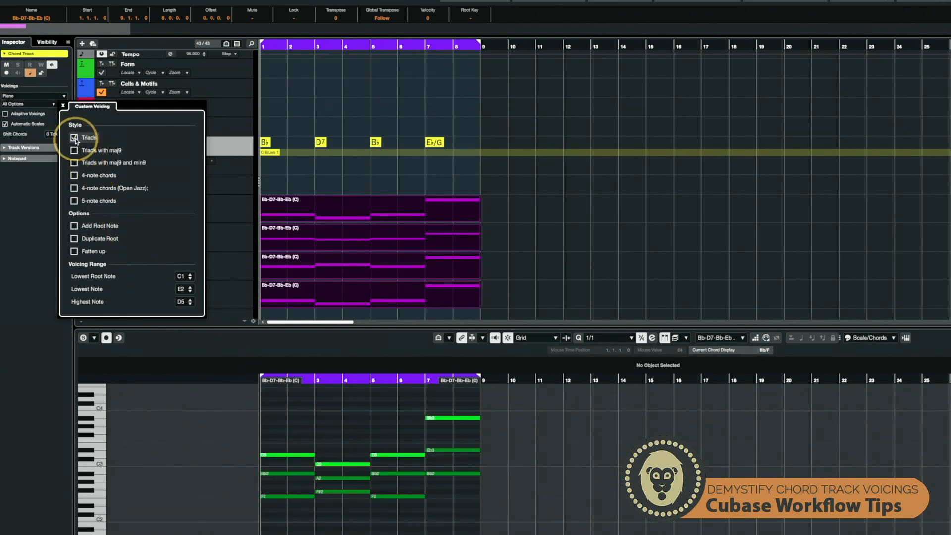
pyautogui.click(74, 138)
pyautogui.click(74, 137)
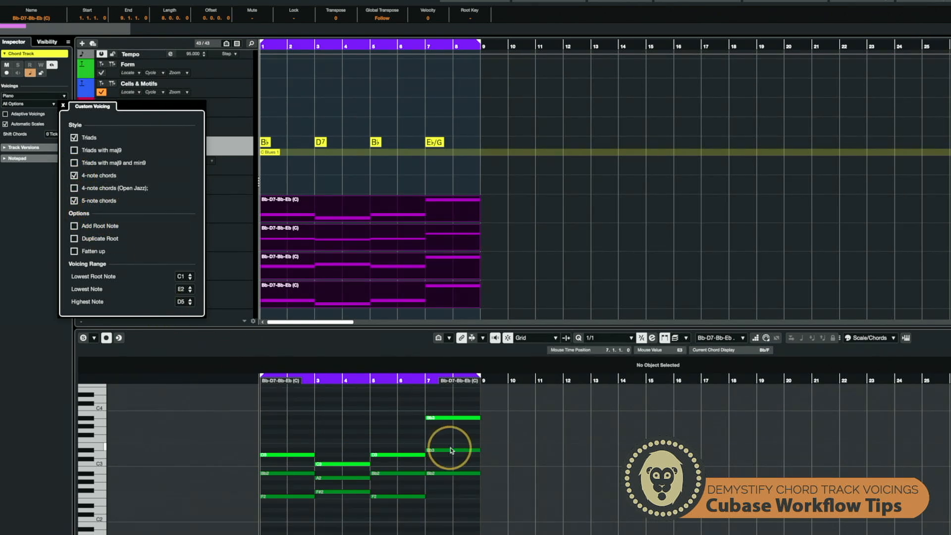
# - Turn on Adaptive Voicings for the chord track
pyautogui.click(5, 115)
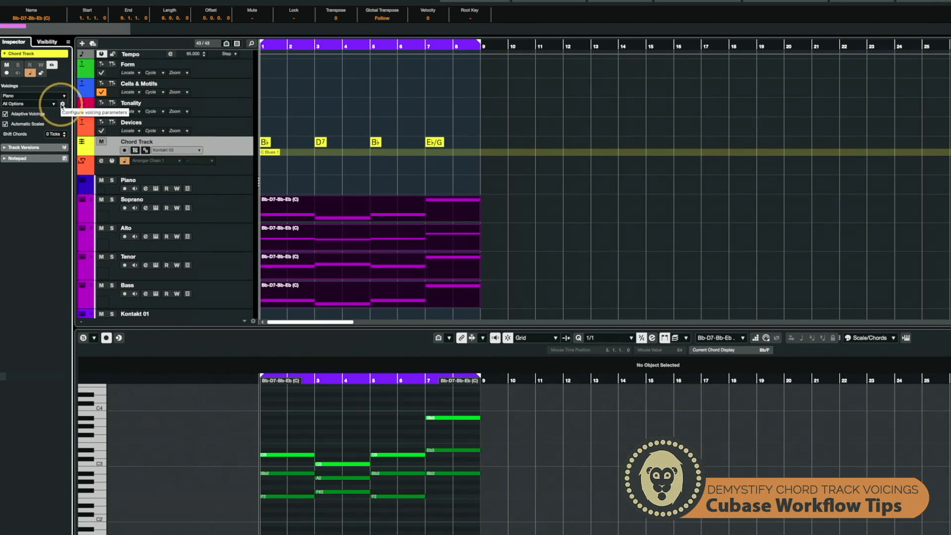
pyautogui.click(62, 105)
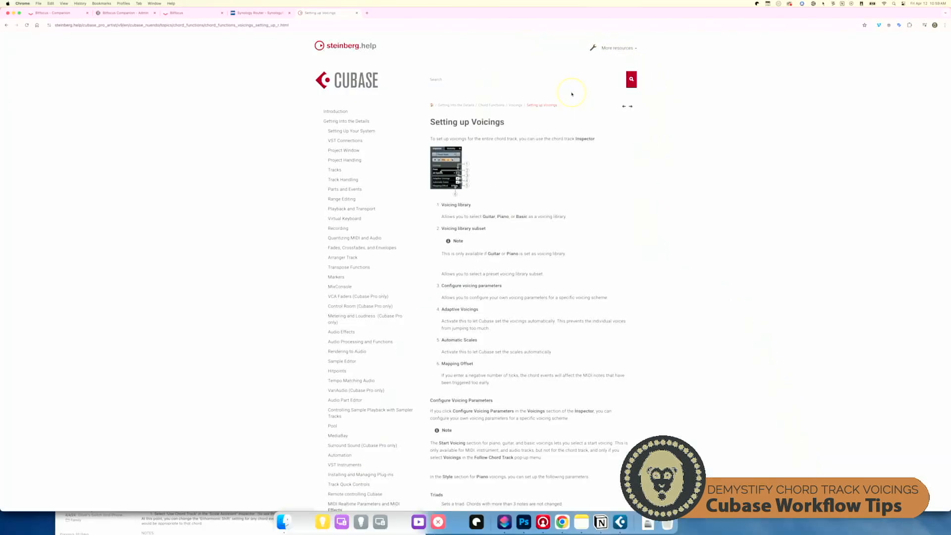
# - Read the Steinberg help page on setting up voicings in the web browser
pyautogui.scroll(-5, 539, 380)
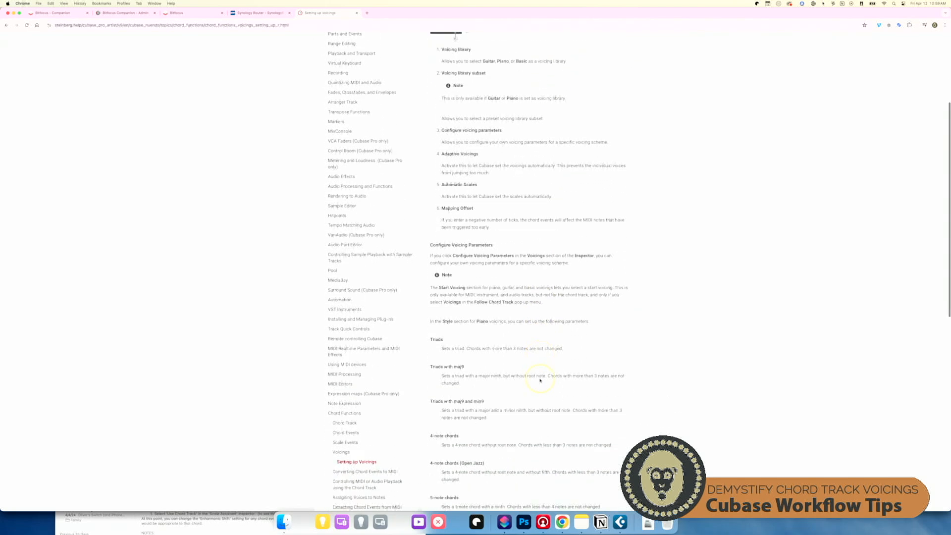
# - Scroll through the help page's descriptions of the piano Style, Options and Voicing Range parameters
pyautogui.scroll(5, 540, 380)
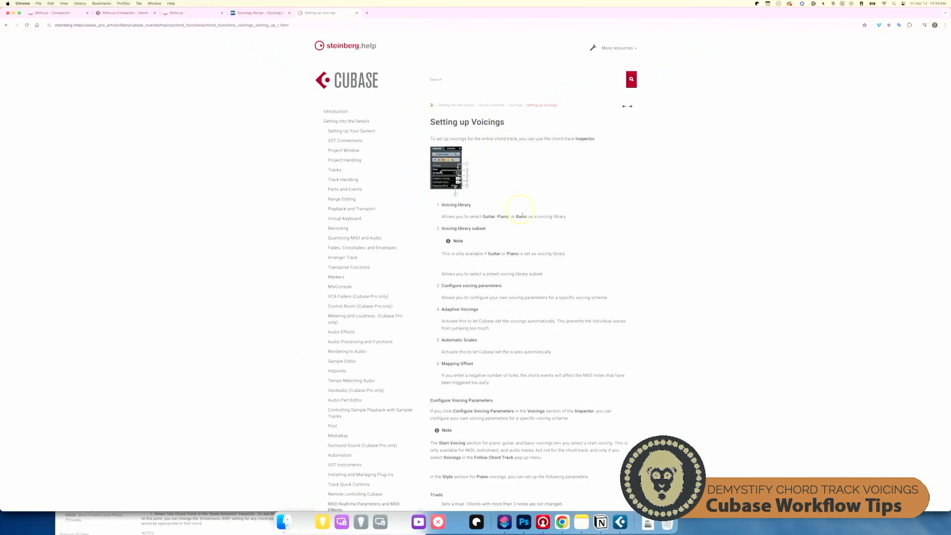
pyautogui.scroll(-7, 521, 215)
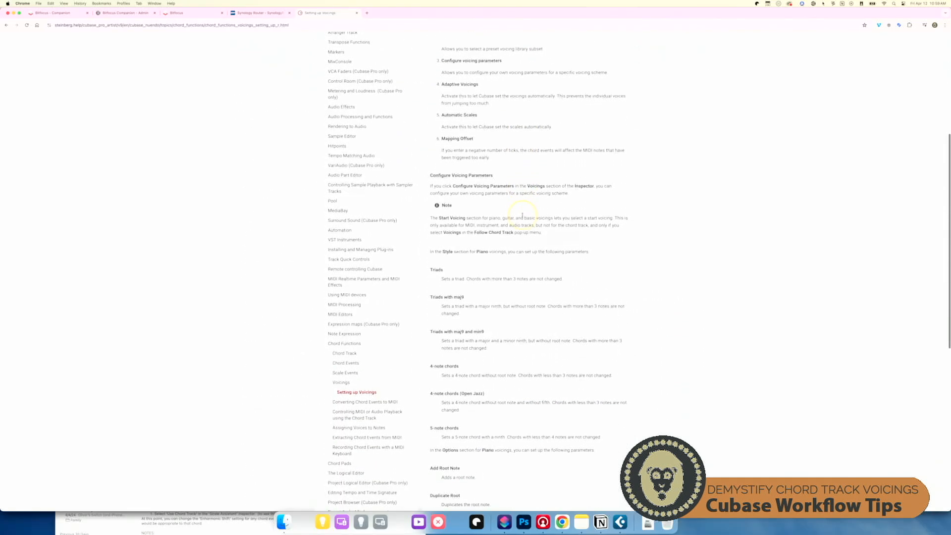
pyautogui.scroll(-2, 523, 216)
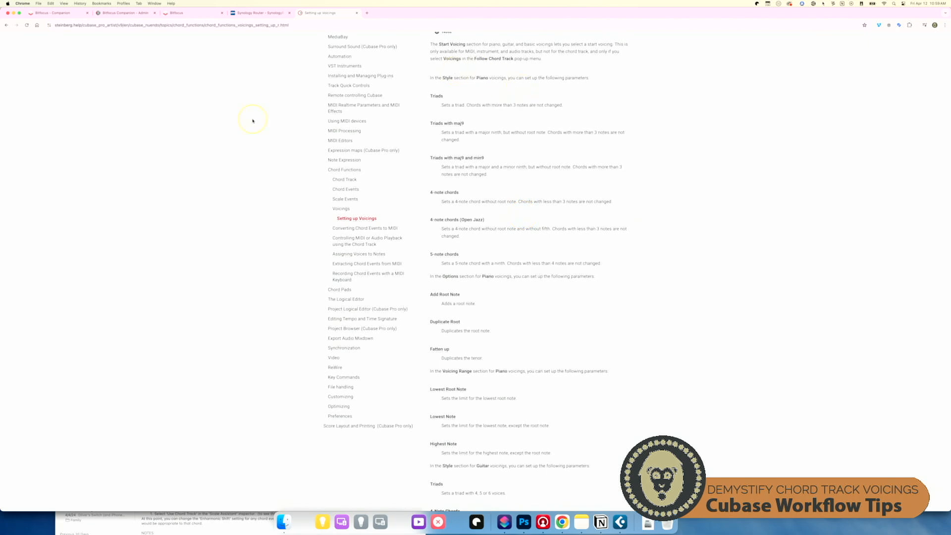
# - Switch back to Cubase, open the chord track's custom voicing parameters and enable Add Root Note
pyautogui.press('super+Tab')
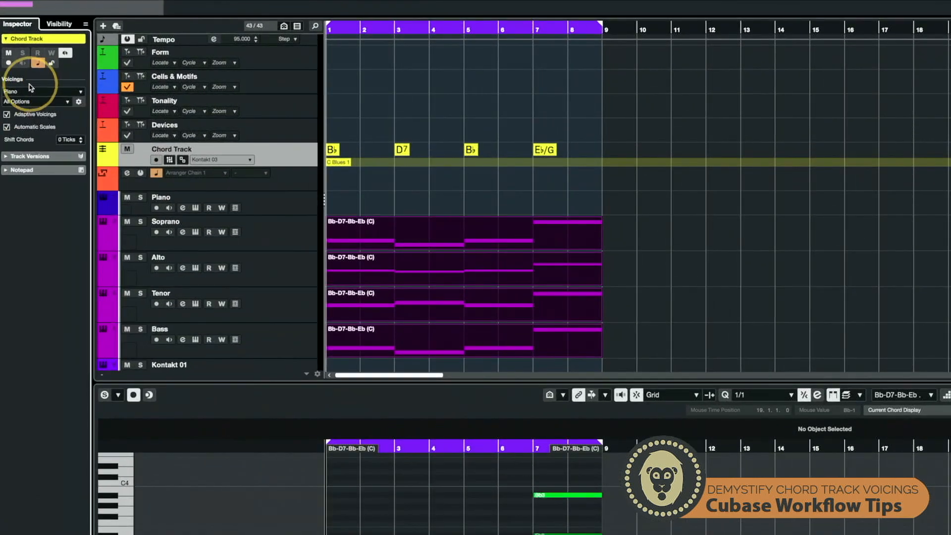
pyautogui.click(80, 103)
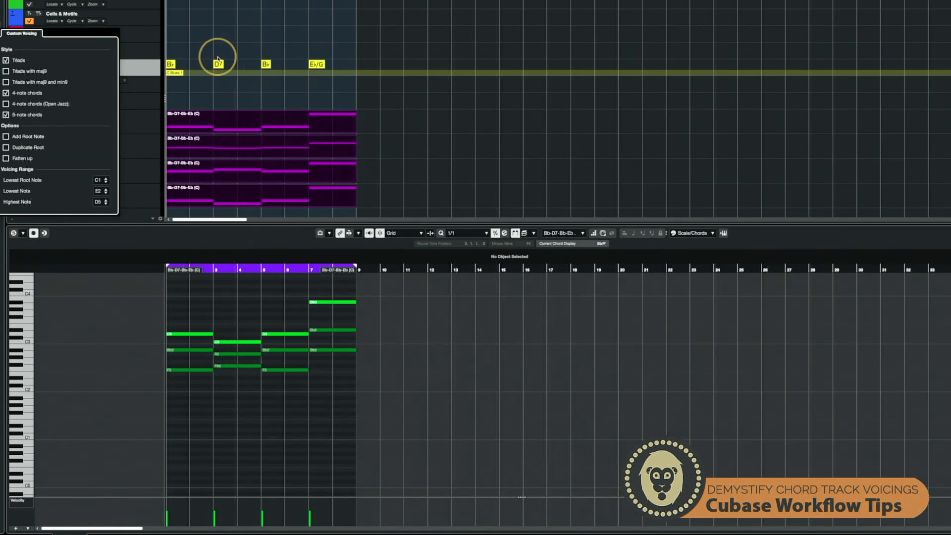
pyautogui.click(6, 137)
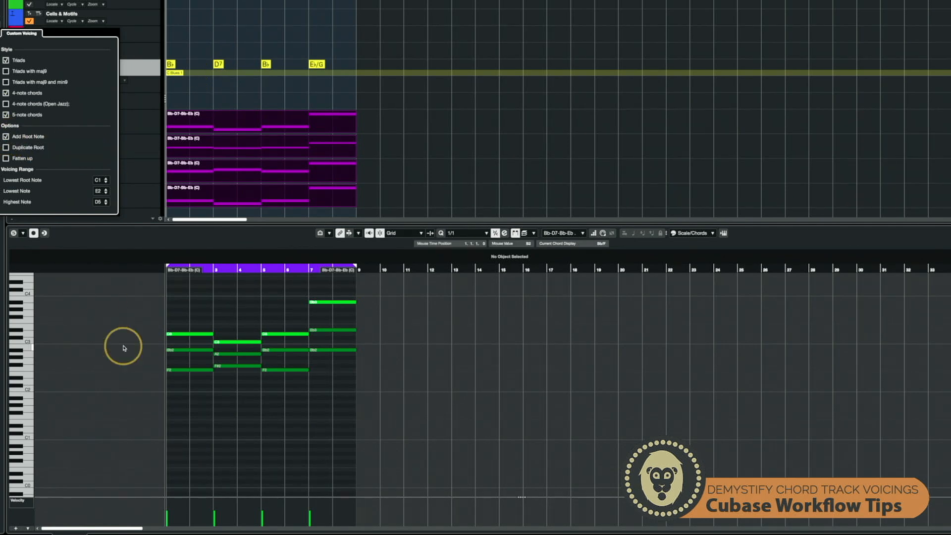
# - Inspect the resulting voiced notes in the key editor
pyautogui.scroll(-2, 210, 386)
pyautogui.scroll(-2, 210, 386)
pyautogui.scroll(2, 210, 386)
pyautogui.scroll(-2, 211, 387)
pyautogui.scroll(10, 210, 386)
pyautogui.scroll(-6, 211, 386)
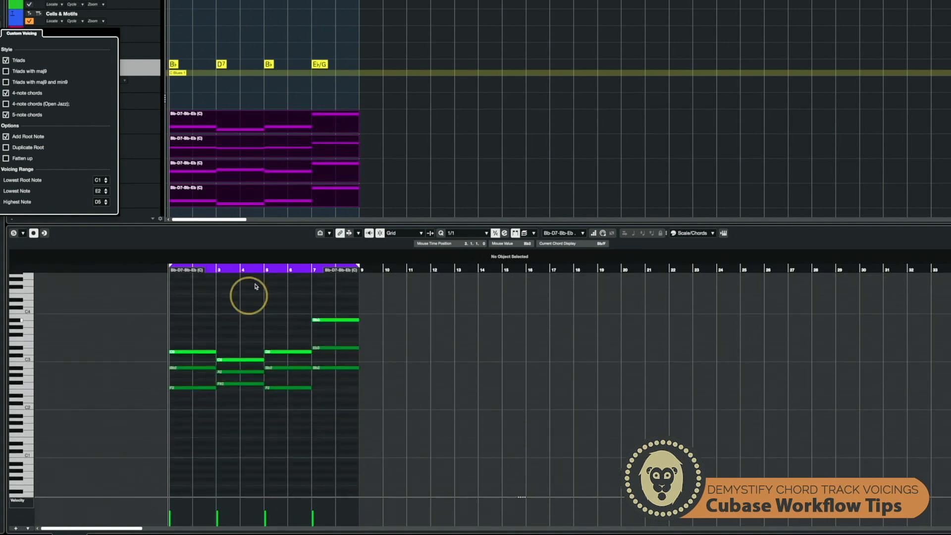
pyautogui.click(376, 199)
pyautogui.moveTo(376, 199); pyautogui.dragTo(229, 123)
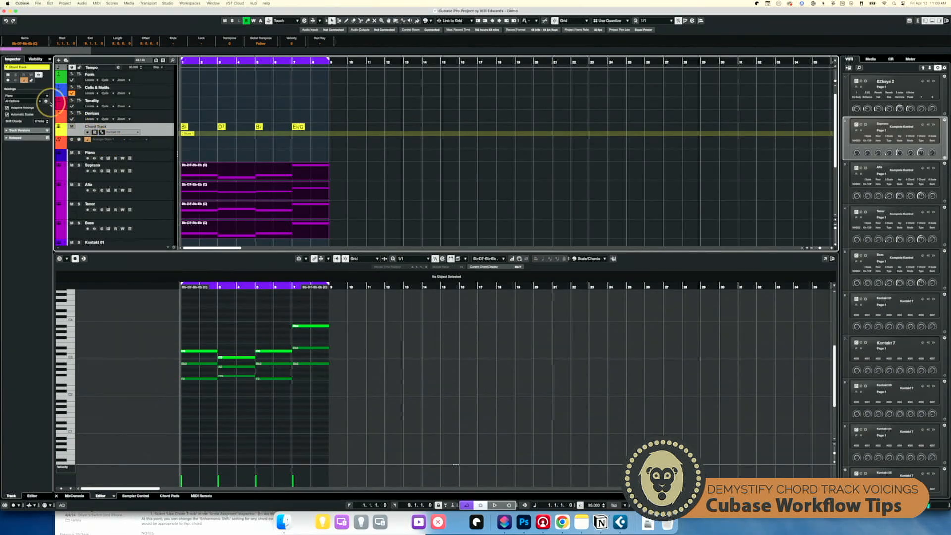
# - Reopen the custom voicing parameters and enable Duplicate Root, toggling it on and off to compare
pyautogui.click(47, 102)
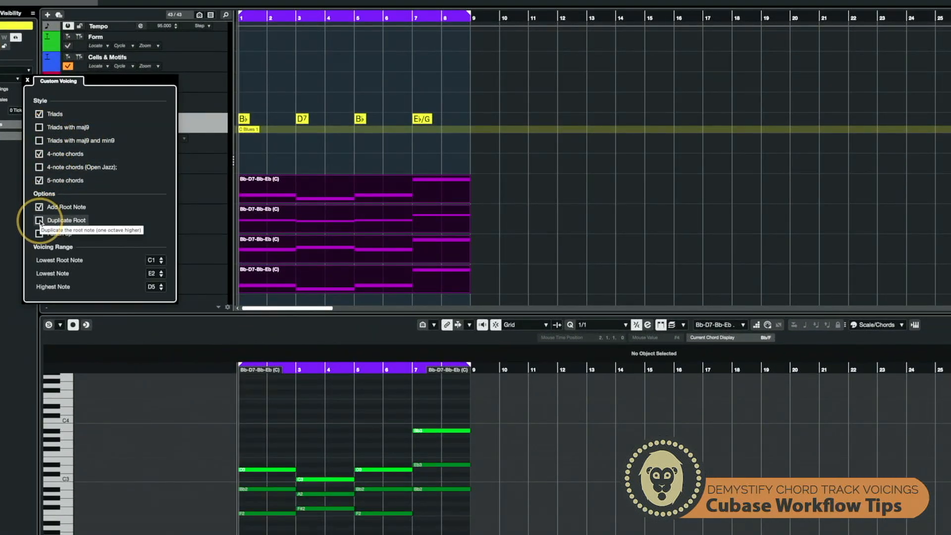
pyautogui.scroll(-3, 339, 421)
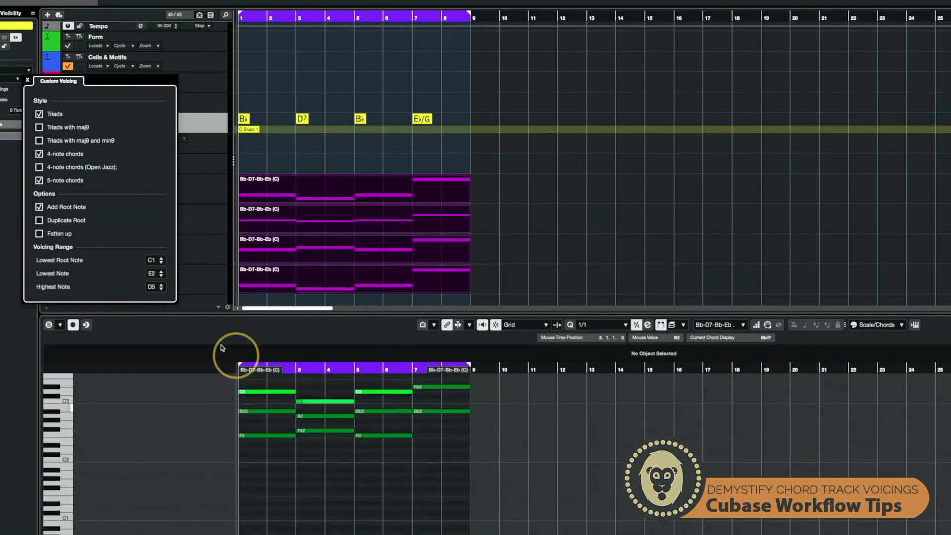
pyautogui.click(39, 220)
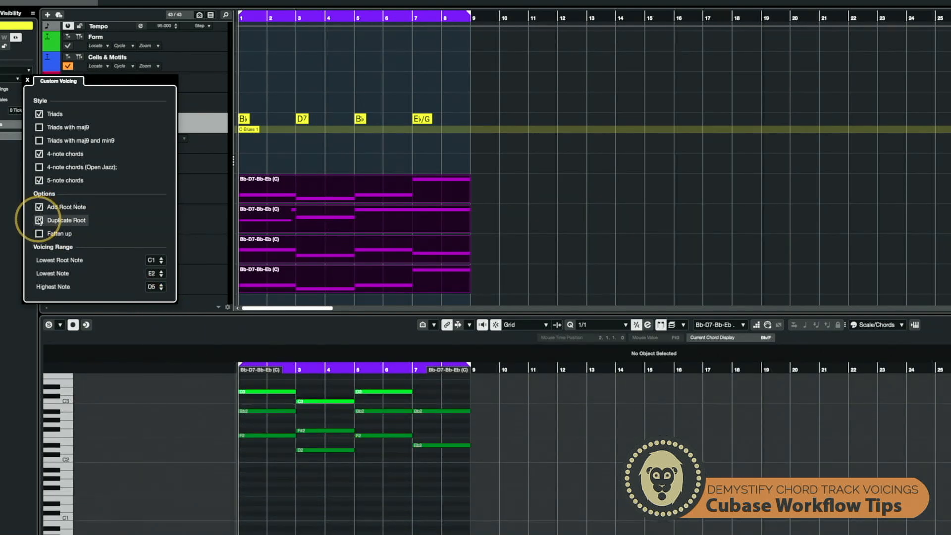
pyautogui.click(39, 221)
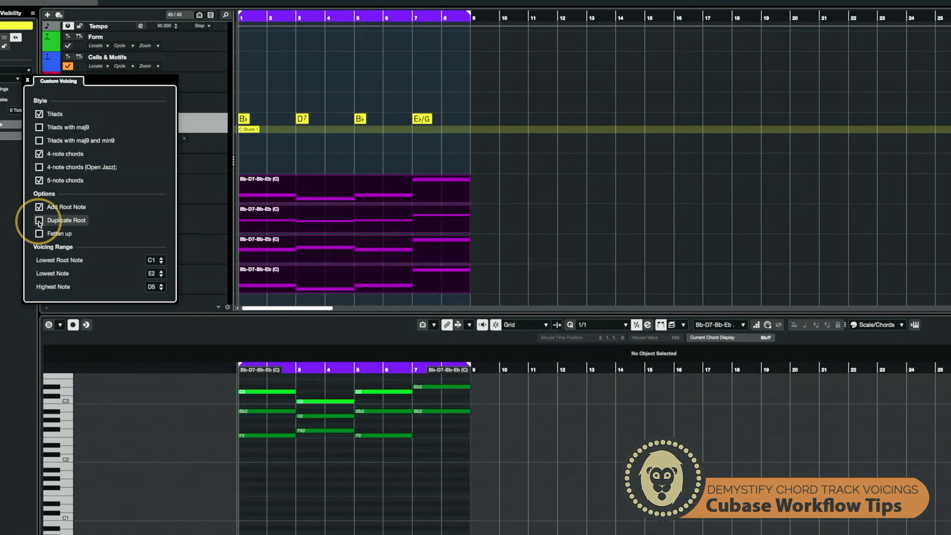
pyautogui.click(39, 221)
pyautogui.click(39, 222)
pyautogui.click(39, 221)
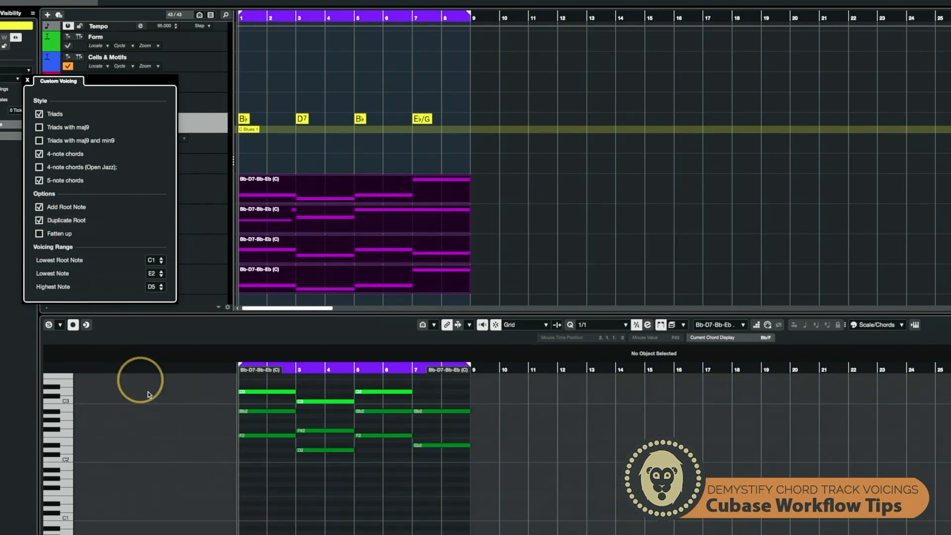
# - Clear 4-note and 5-note chords so only Triads stays enabled in the custom voicing style
pyautogui.scroll(2, 352, 484)
pyautogui.scroll(1, 352, 487)
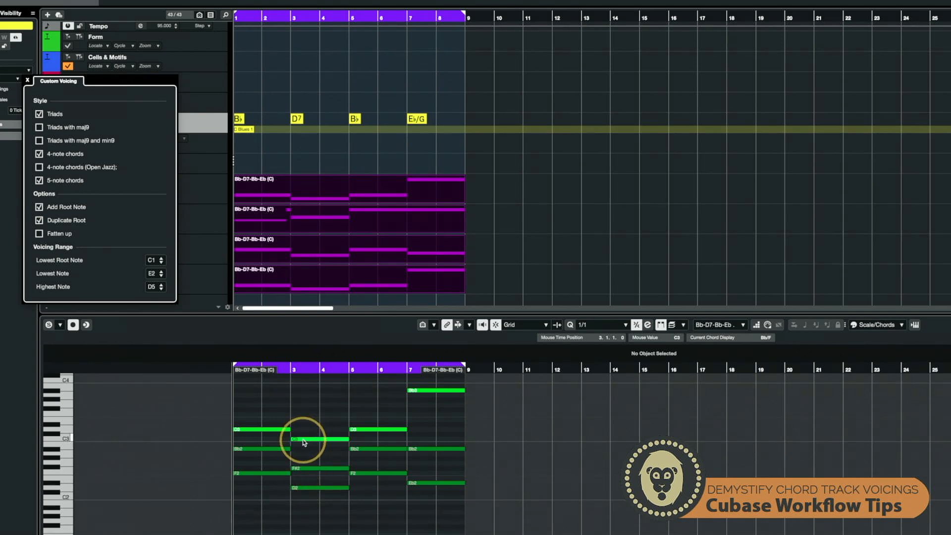
pyautogui.click(39, 154)
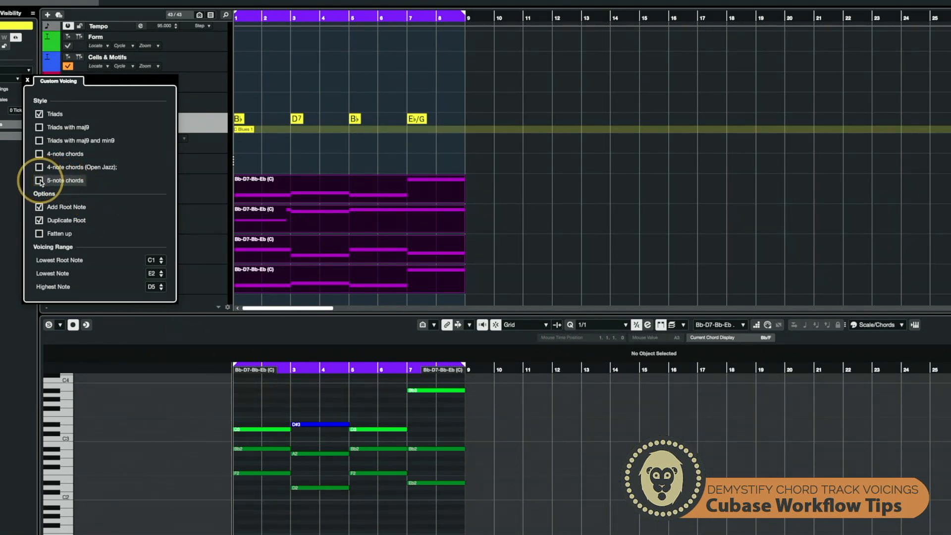
pyautogui.click(40, 115)
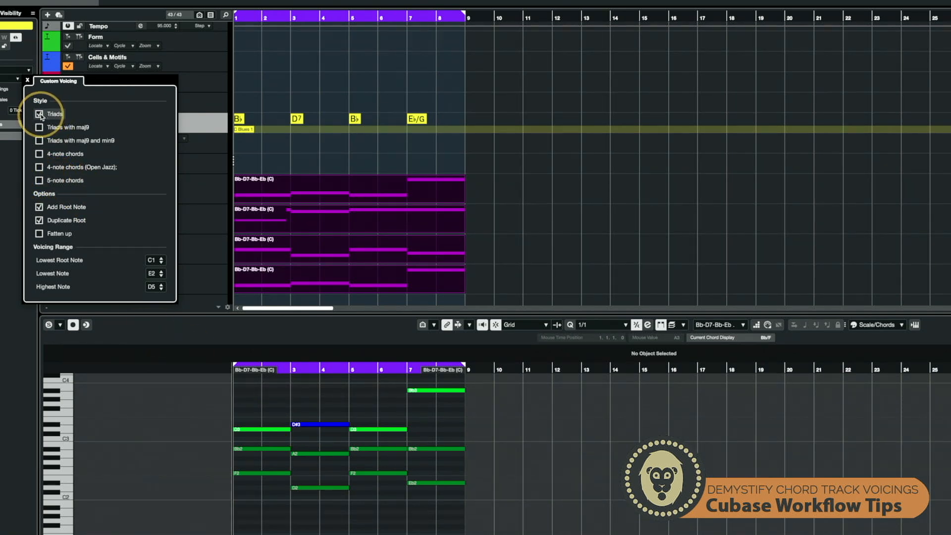
pyautogui.scroll(2, 329, 399)
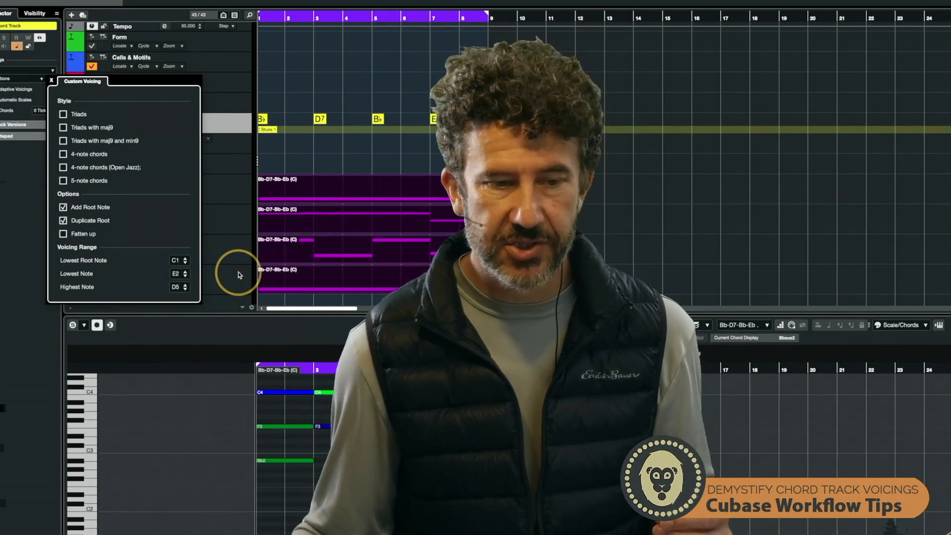
pyautogui.click(63, 115)
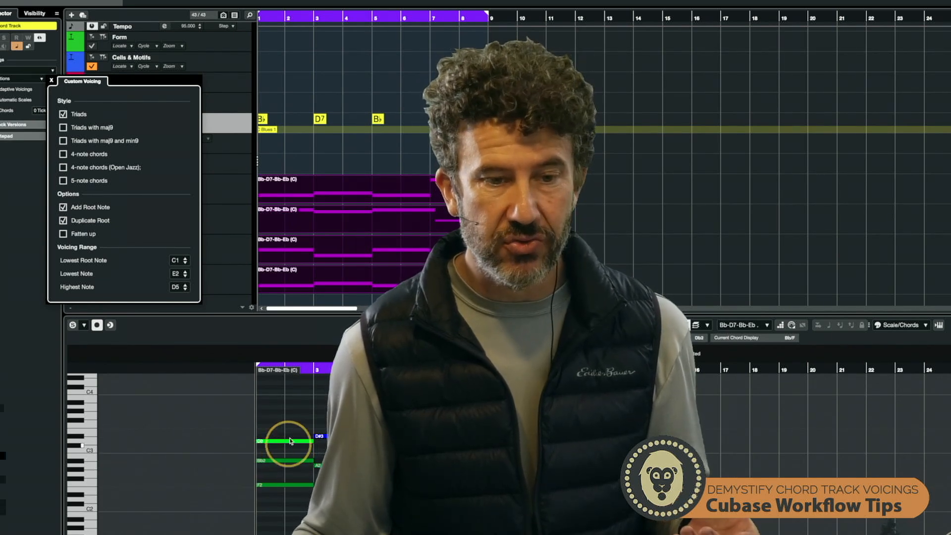
# - Edit the first chord event and set its bass note to D, making it Bb/D
pyautogui.scroll(1, 275, 154)
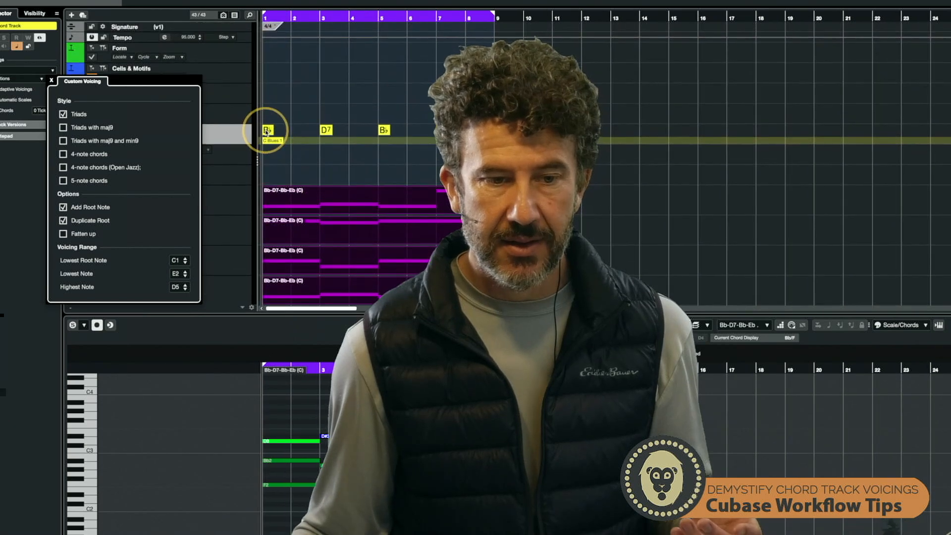
pyautogui.doubleClick(268, 131)
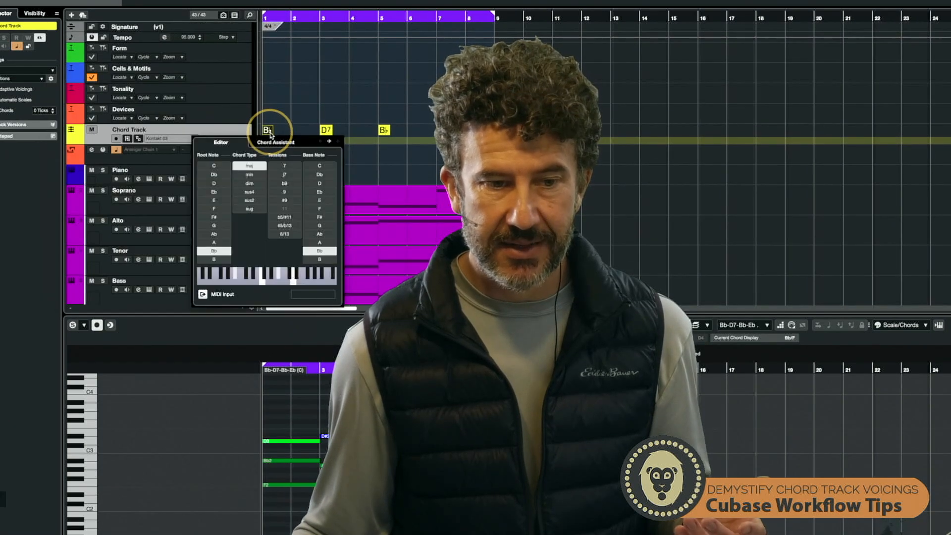
pyautogui.click(320, 209)
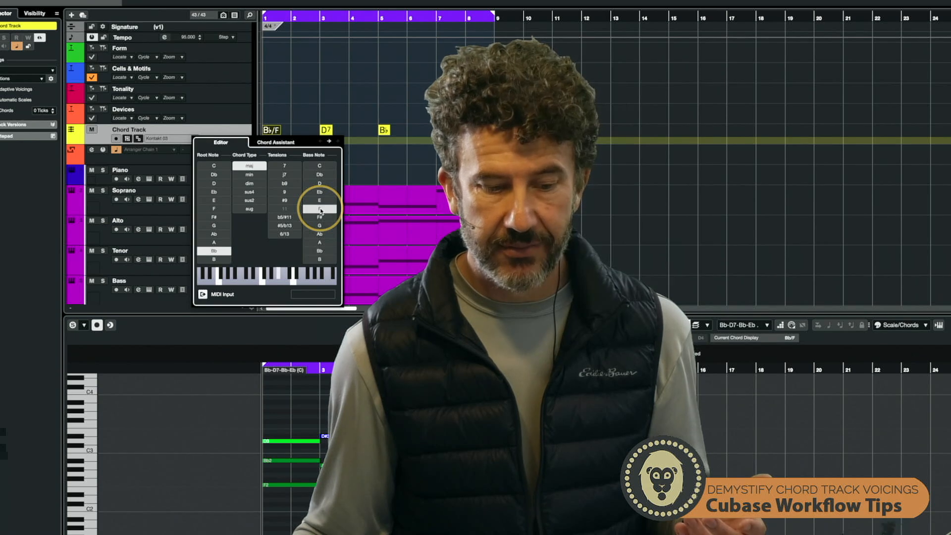
pyautogui.click(329, 184)
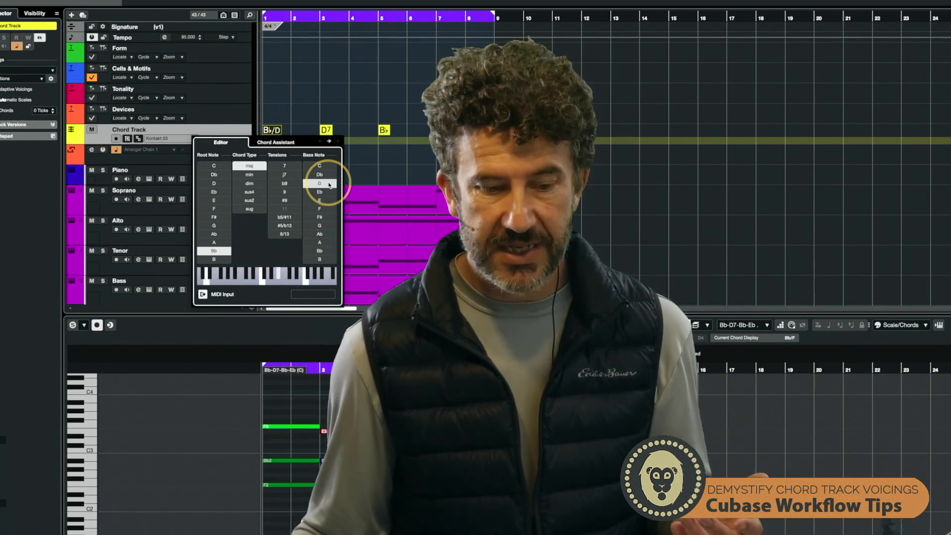
pyautogui.click(293, 404)
# - Inspect the Soprano, Alto, Tenor and Bass parts' notes one by one in the key editor
pyautogui.scroll(-3, 292, 405)
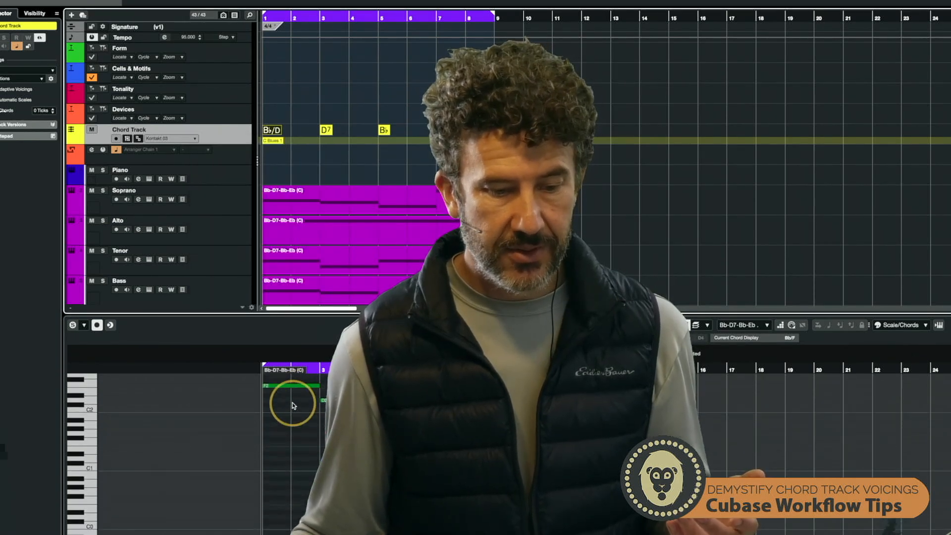
pyautogui.scroll(5, 292, 405)
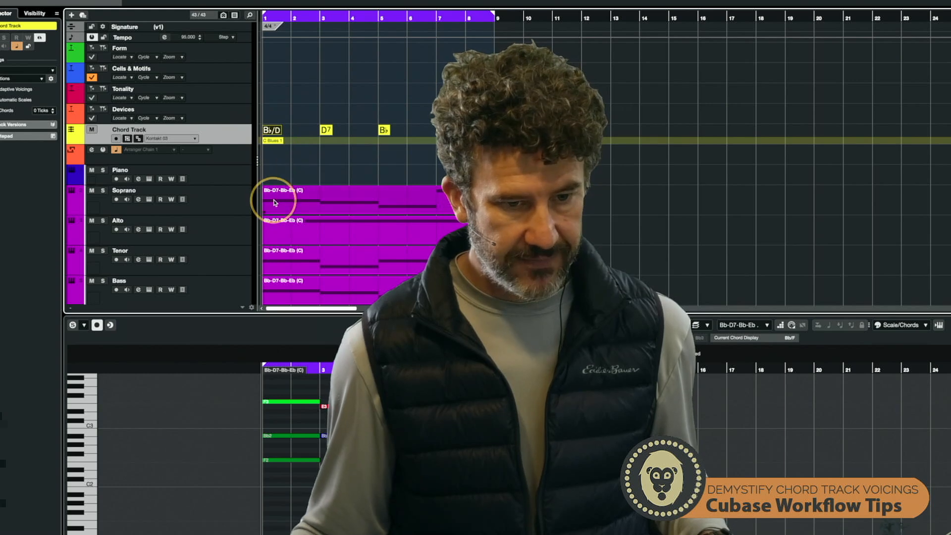
pyautogui.click(291, 200)
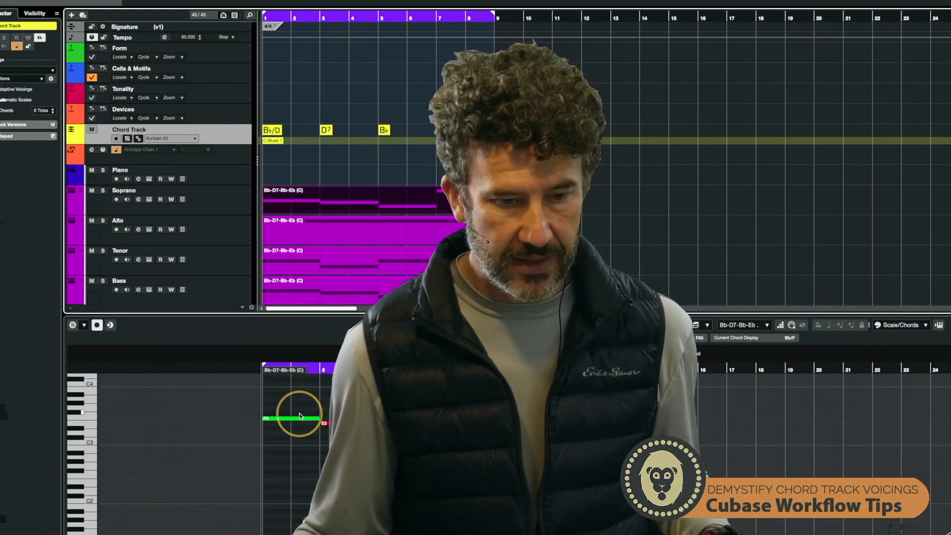
pyautogui.click(307, 233)
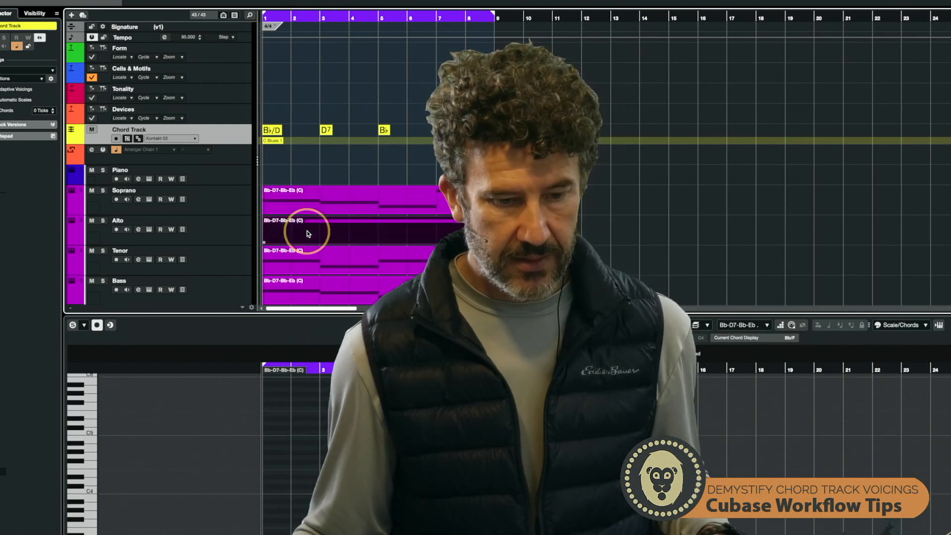
pyautogui.scroll(-2, 314, 386)
pyautogui.scroll(-6, 314, 384)
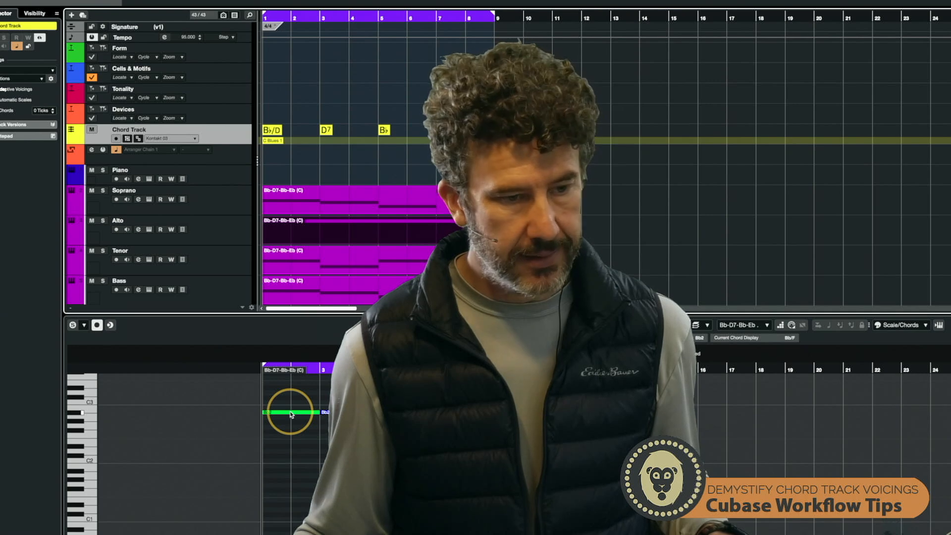
pyautogui.click(290, 263)
pyautogui.scroll(15, 305, 429)
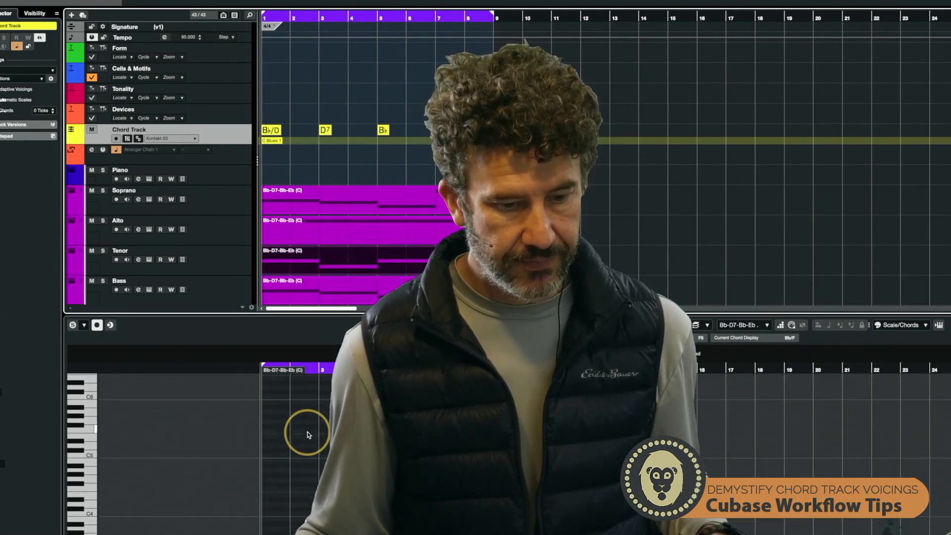
pyautogui.scroll(-15, 307, 434)
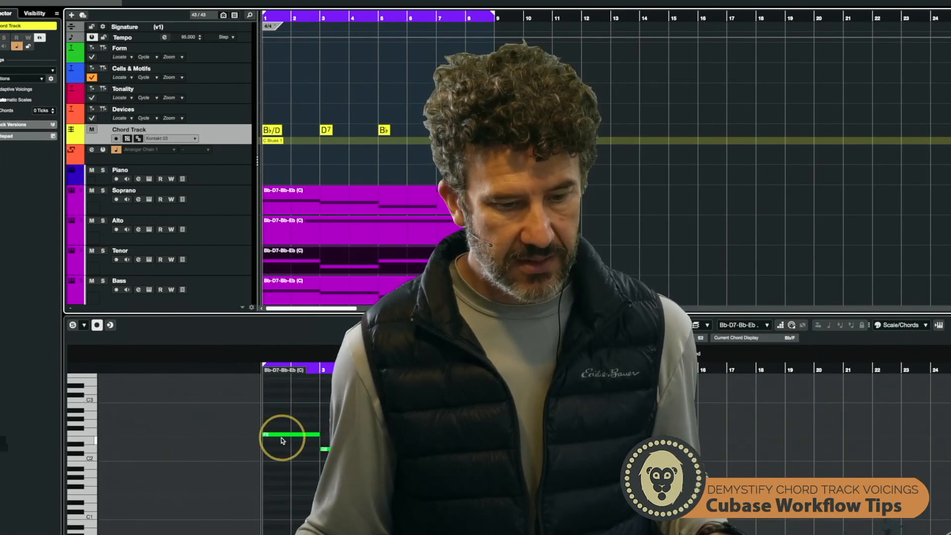
pyautogui.click(287, 290)
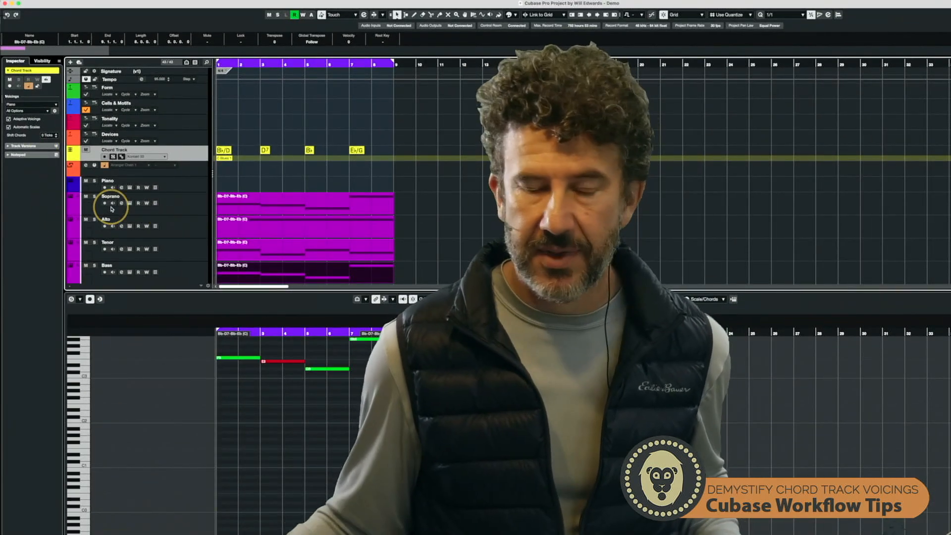
# - Reopen the custom voicing parameters to review the current style and option settings
pyautogui.click(54, 110)
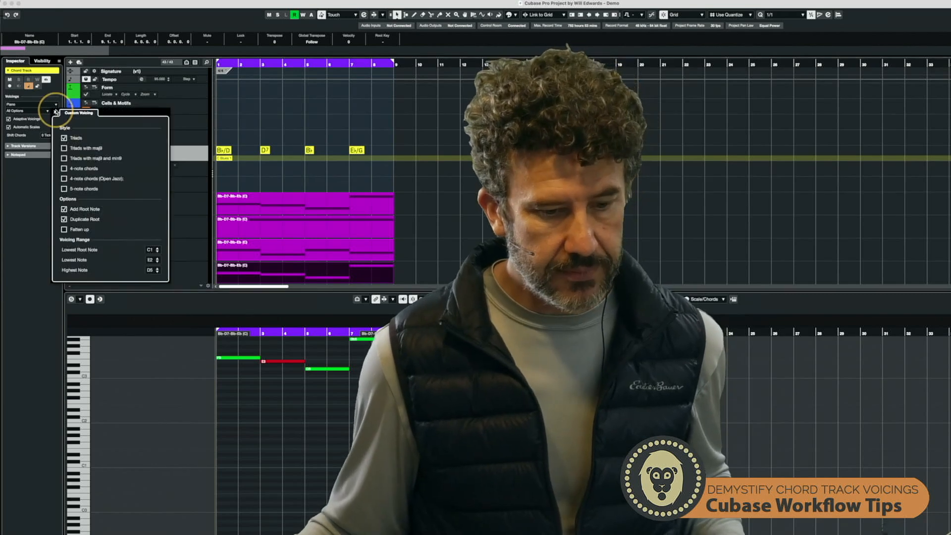
pyautogui.scroll(2, 238, 363)
pyautogui.scroll(3, 238, 363)
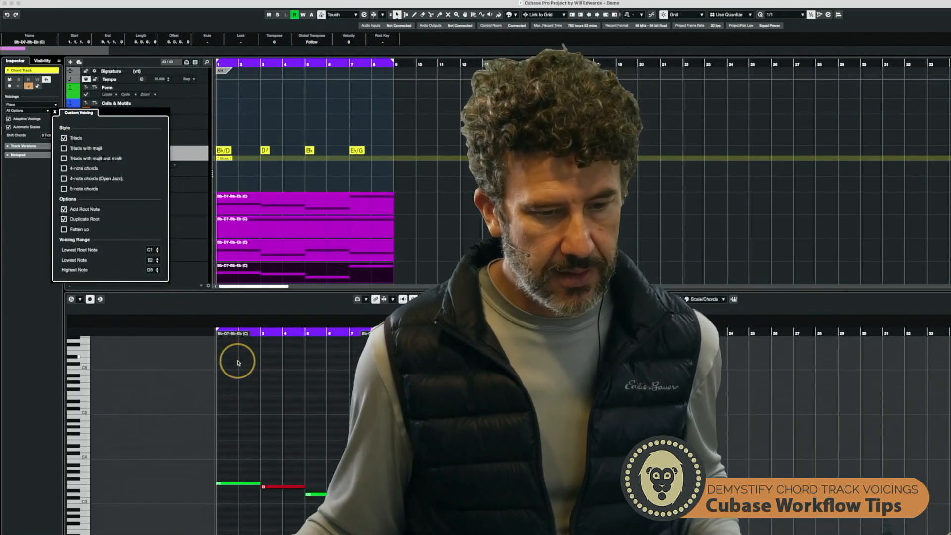
pyautogui.click(411, 277)
# - Select several voice parts together to view their combined notes in the key editor
pyautogui.click(340, 257)
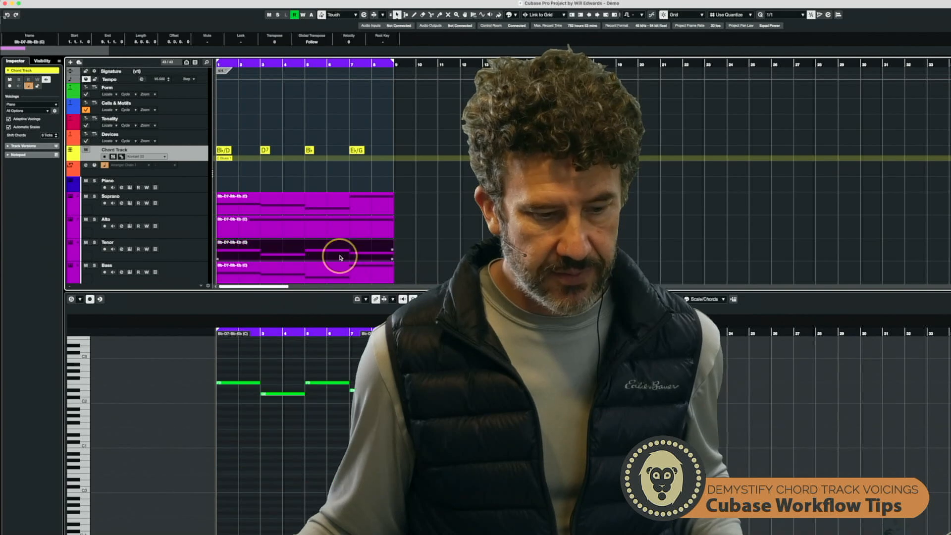
pyautogui.click(327, 228)
pyautogui.click(322, 168)
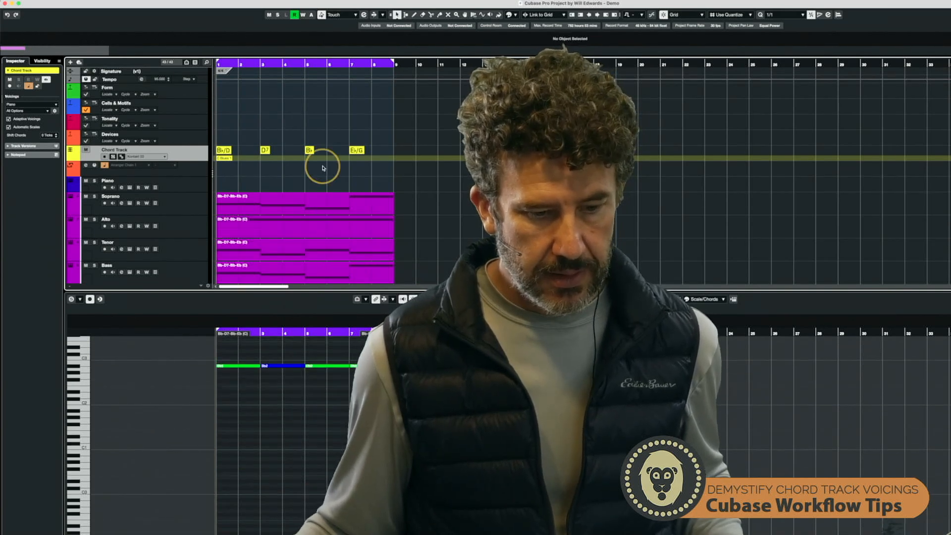
pyautogui.click(317, 207)
pyautogui.moveTo(415, 212); pyautogui.dragTo(360, 282)
pyautogui.scroll(5, 263, 414)
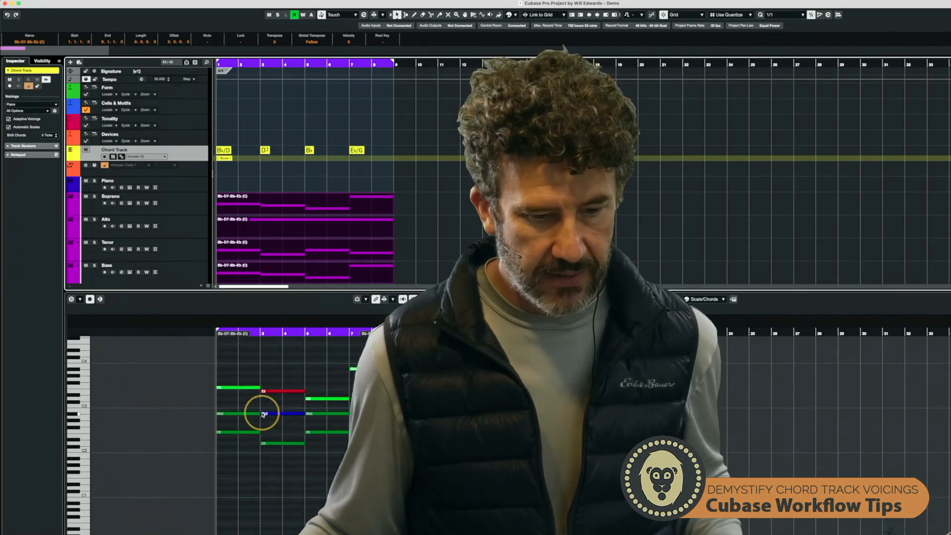
# - Select the Soprano, Alto, Tenor and Bass parts in turn to inspect each voice's notes in the key editor
pyautogui.click(247, 270)
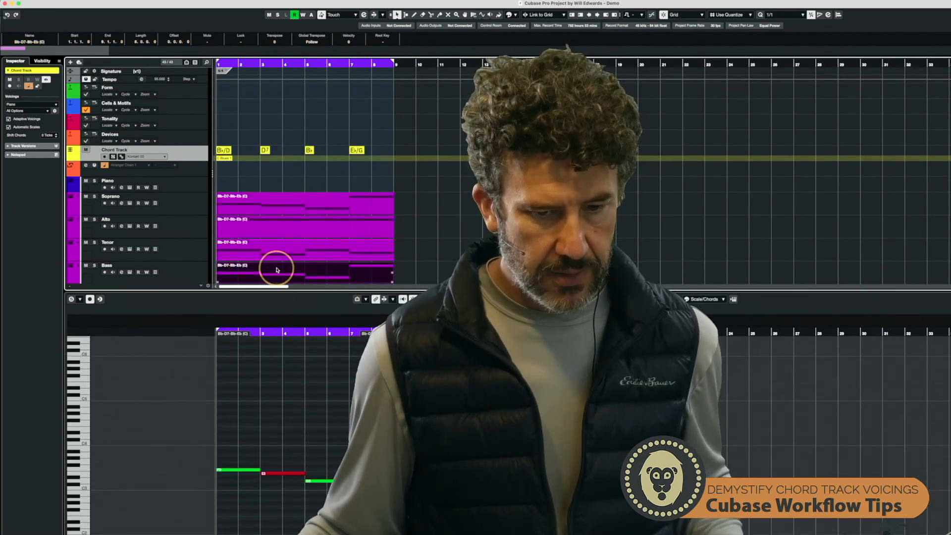
pyautogui.click(244, 249)
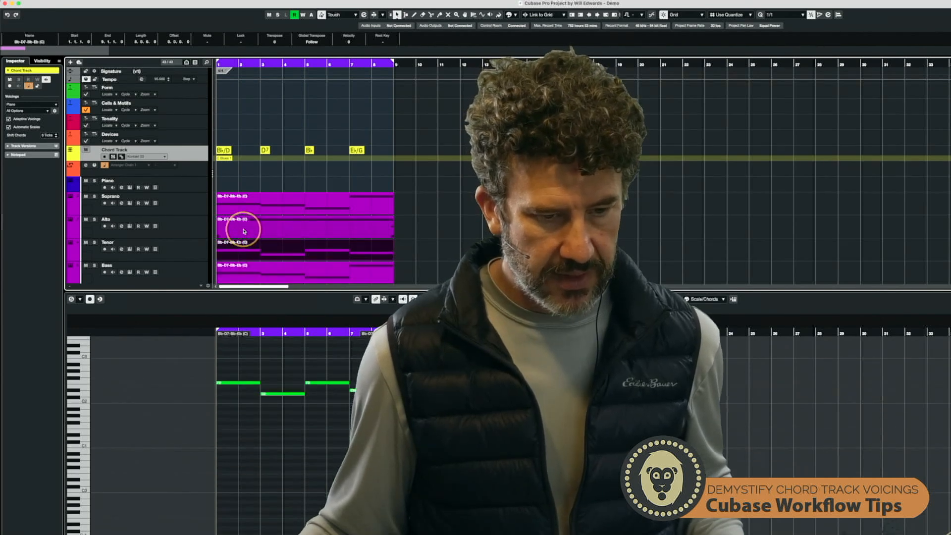
pyautogui.click(244, 231)
pyautogui.click(243, 208)
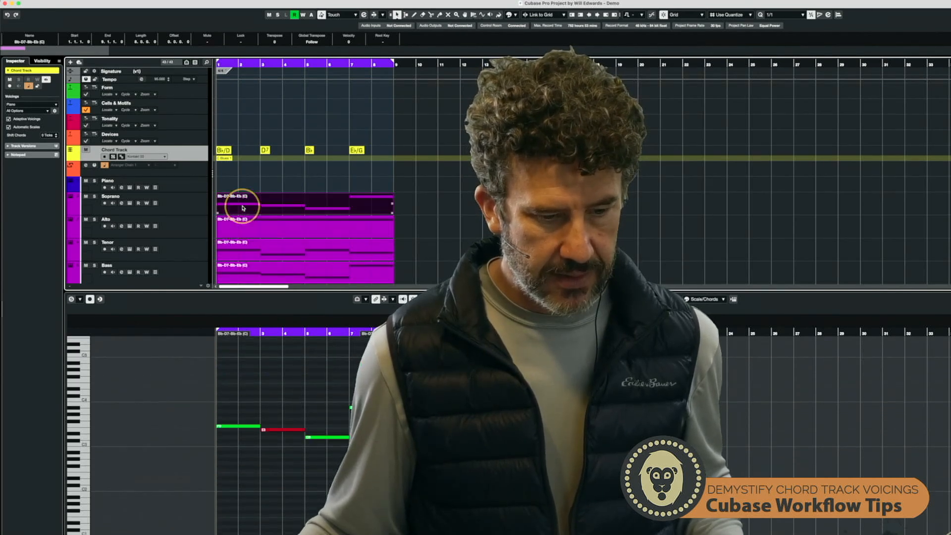
pyautogui.click(242, 270)
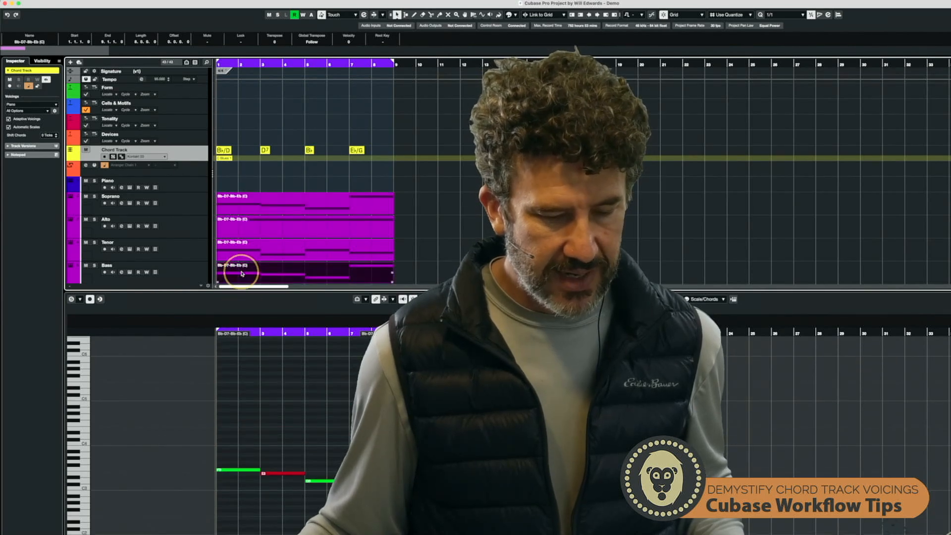
pyautogui.click(241, 209)
pyautogui.click(190, 202)
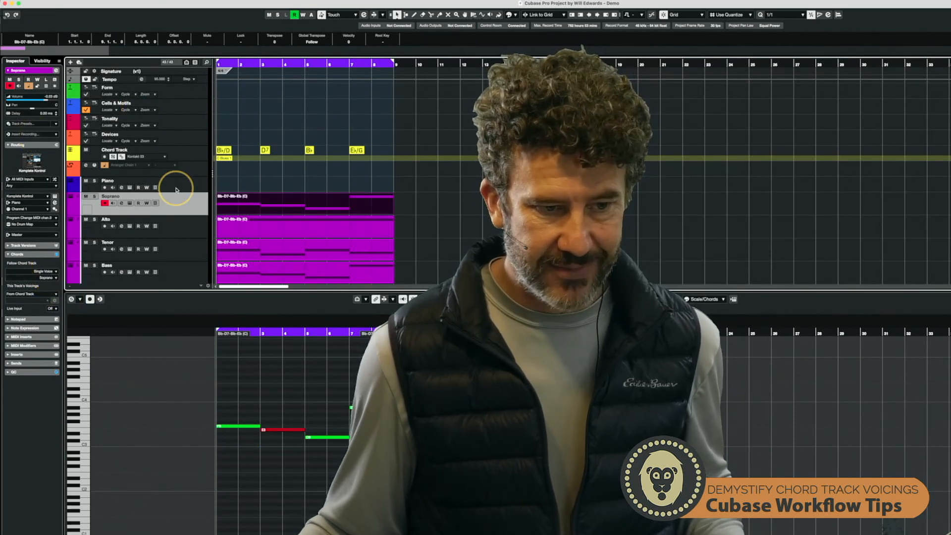
pyautogui.click(193, 159)
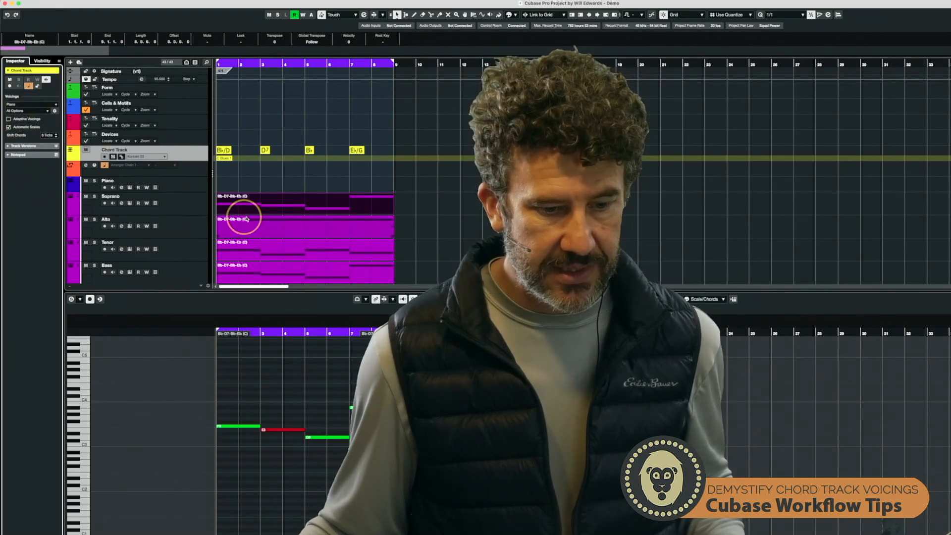
pyautogui.scroll(-2, 342, 250)
pyautogui.click(324, 243)
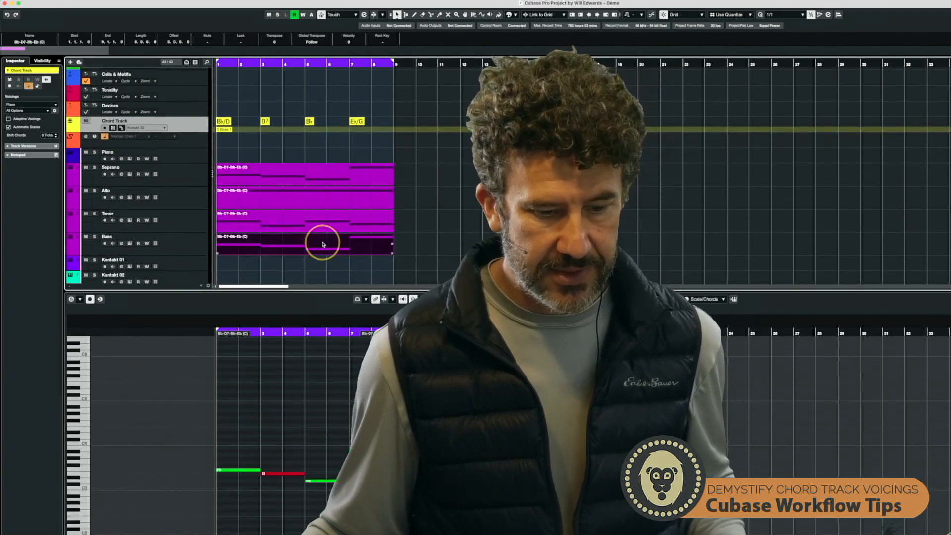
pyautogui.click(307, 223)
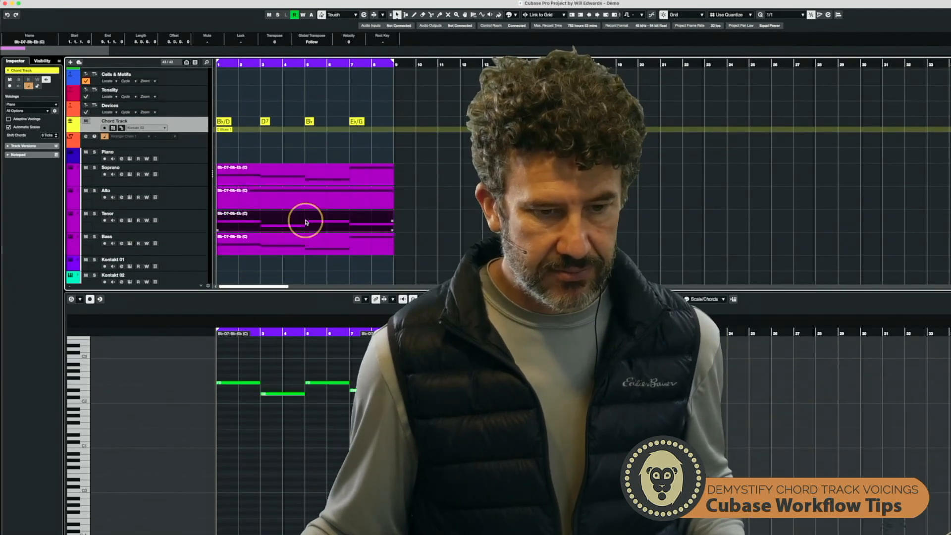
pyautogui.click(334, 201)
pyautogui.click(323, 182)
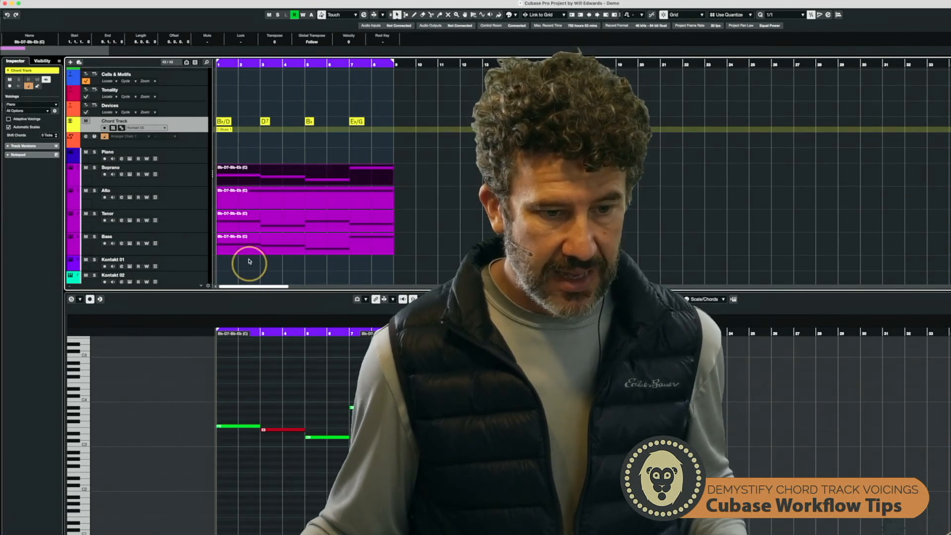
# - Set the Bass track to follow the chord track as the Bass voice in single voice mode
pyautogui.click(244, 241)
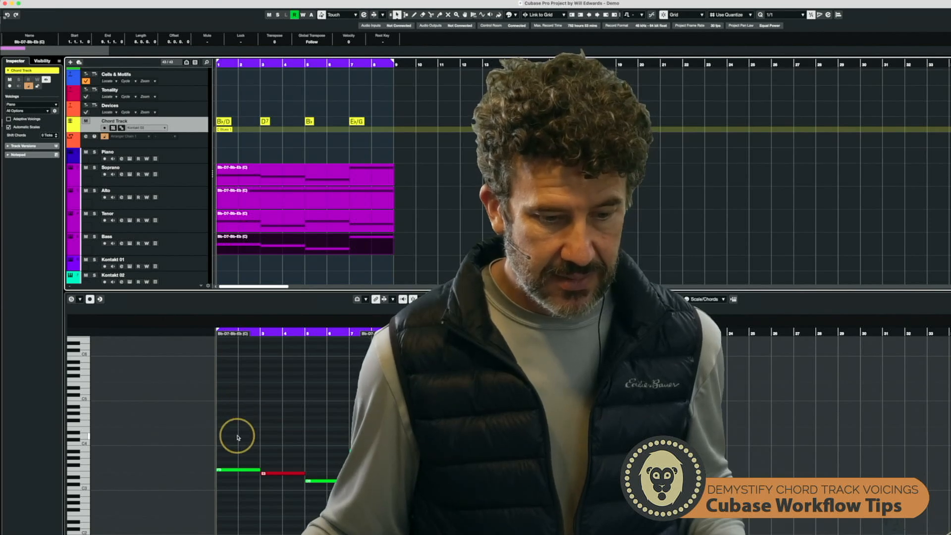
pyautogui.scroll(-2, 238, 437)
pyautogui.click(178, 243)
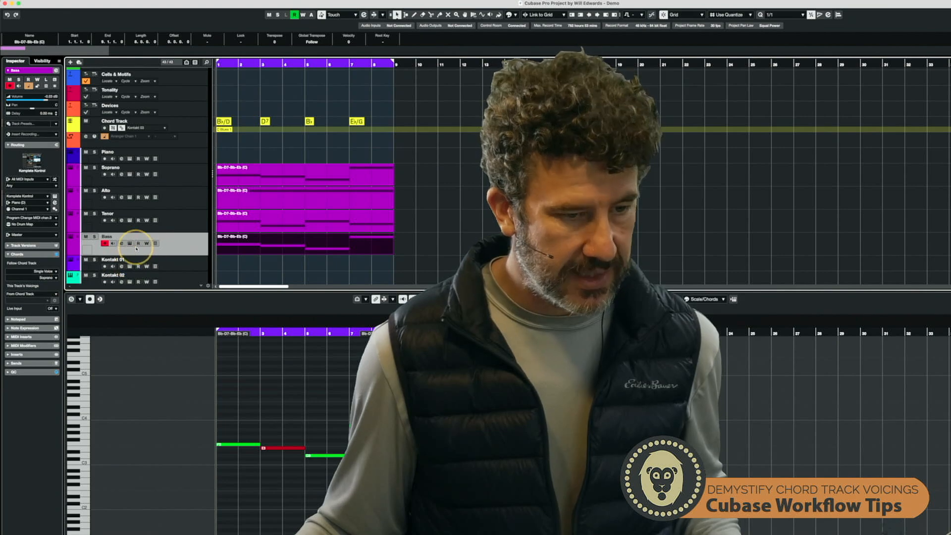
pyautogui.scroll(-4, 134, 248)
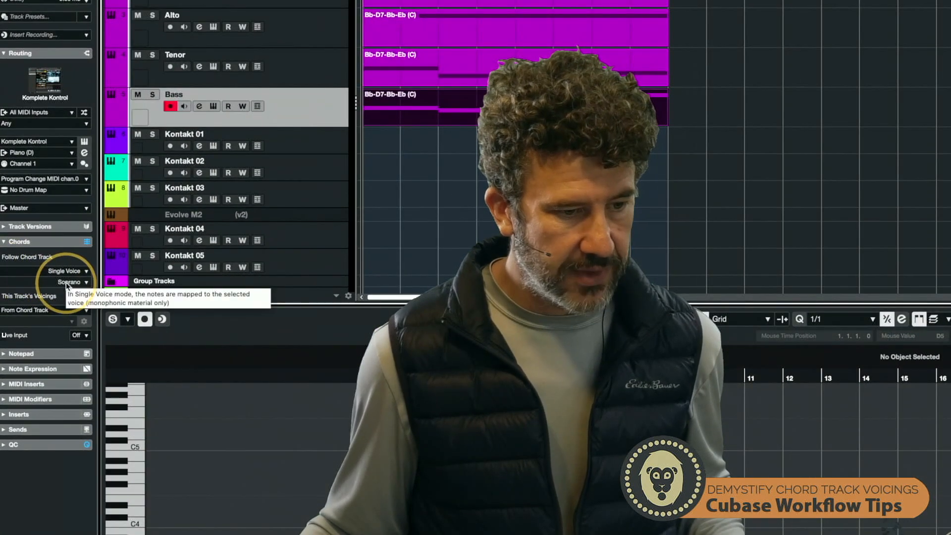
pyautogui.click(66, 282)
pyautogui.click(140, 270)
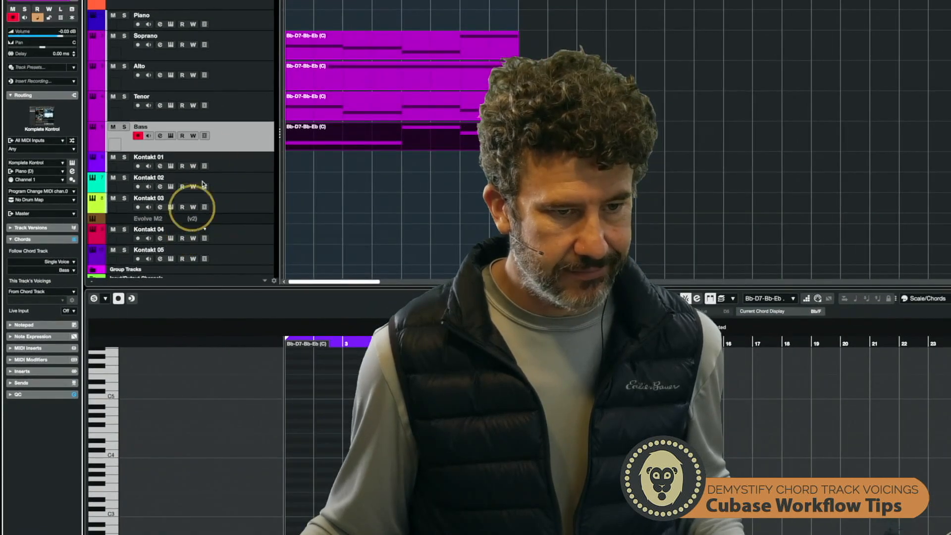
# - Check the chord-following voice assignment of the Tenor, Alto and Soprano tracks
pyautogui.scroll(4, 273, 118)
pyautogui.scroll(2, 218, 144)
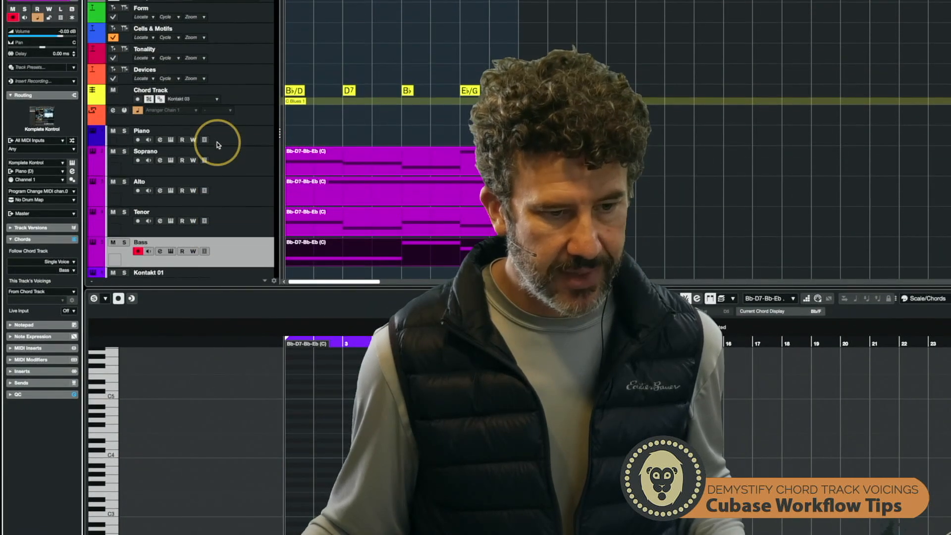
pyautogui.click(238, 224)
pyautogui.click(242, 193)
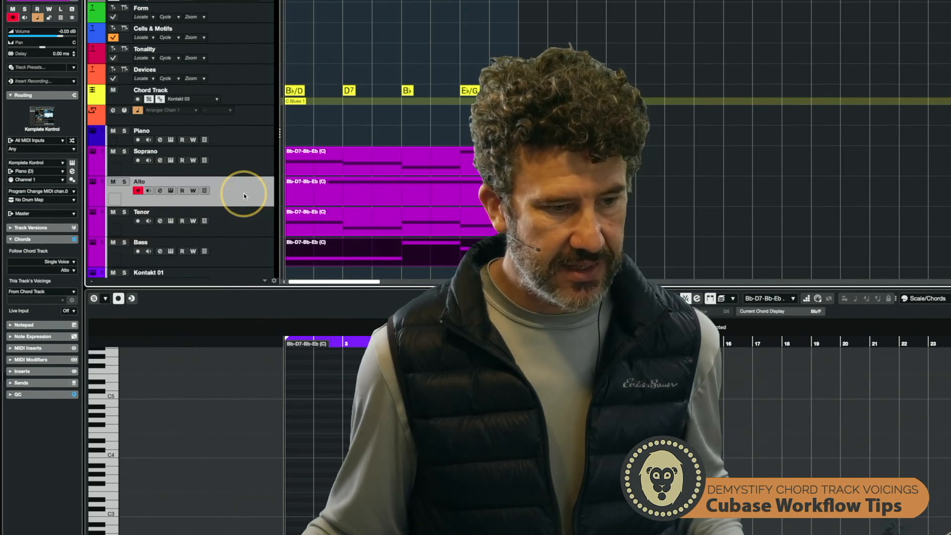
pyautogui.click(243, 164)
pyautogui.scroll(-5, 244, 225)
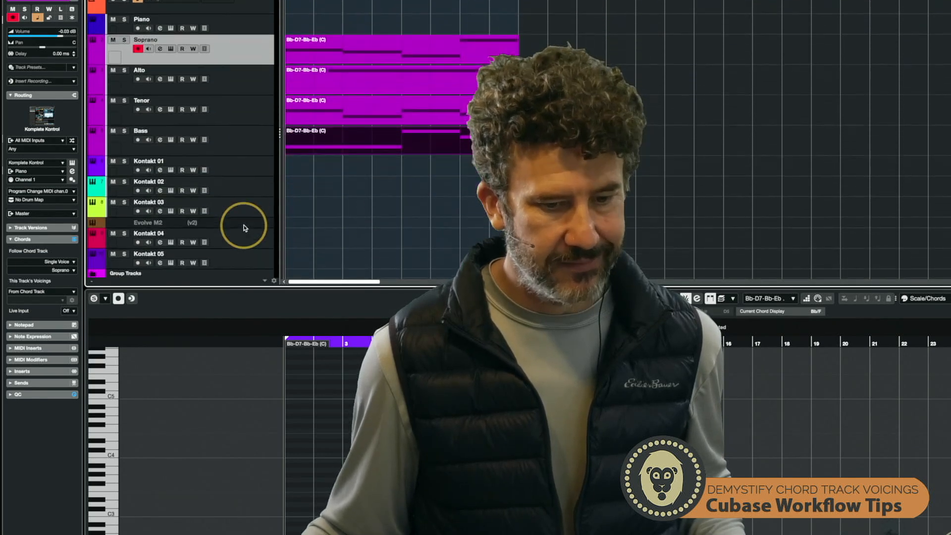
# - Select all four voice parts together to view their combined notes in the key editor
pyautogui.moveTo(470, 143); pyautogui.dragTo(429, 56)
pyautogui.scroll(-8, 198, 436)
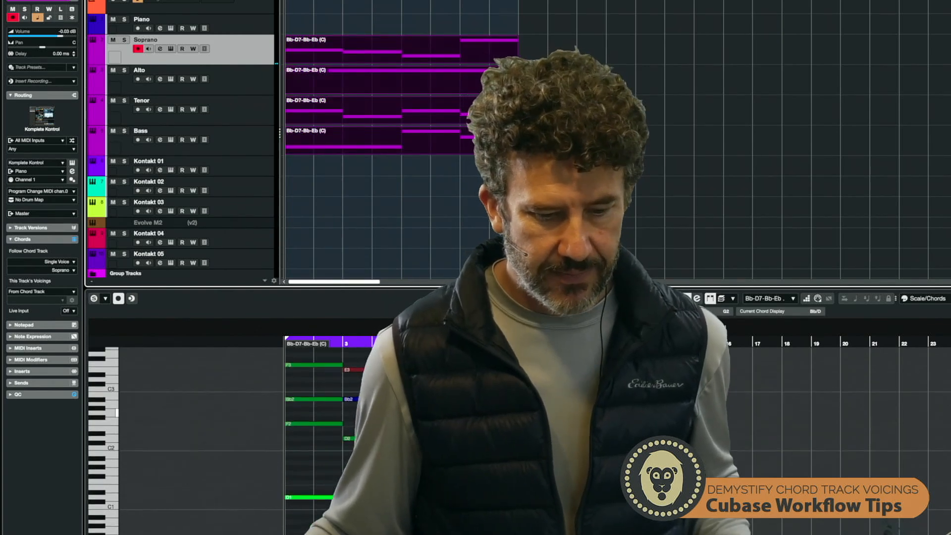
pyautogui.click(367, 162)
pyautogui.scroll(5, 367, 162)
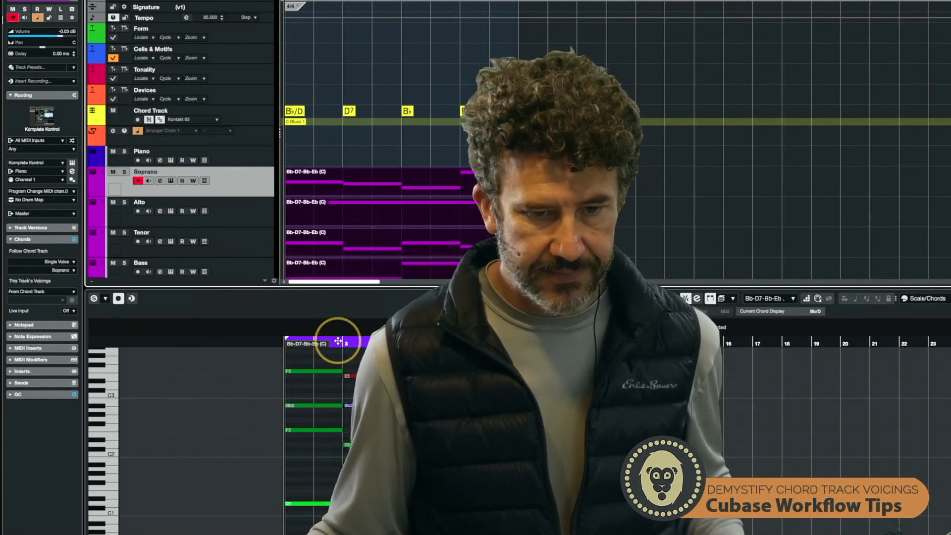
pyautogui.click(316, 371)
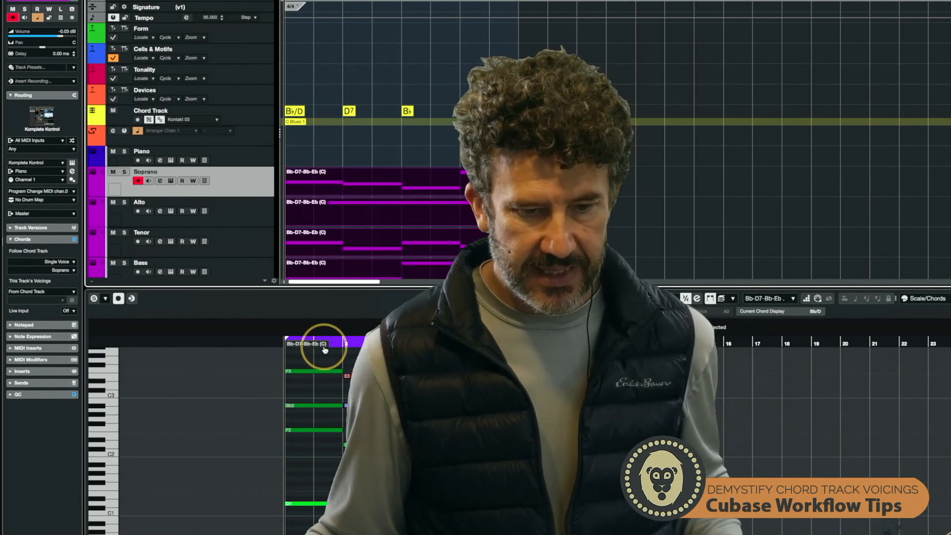
# - Select the chord track and enable Adaptive Voicings
pyautogui.click(254, 112)
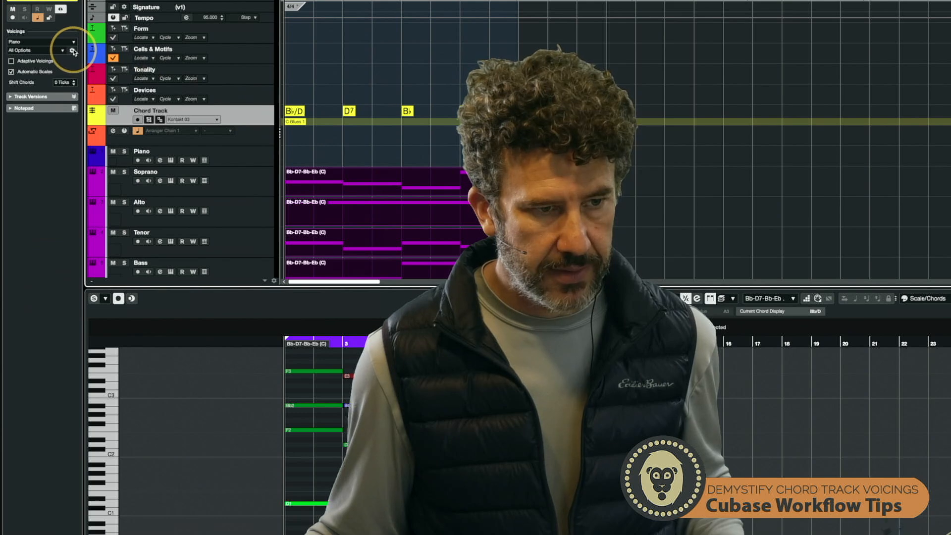
pyautogui.click(12, 62)
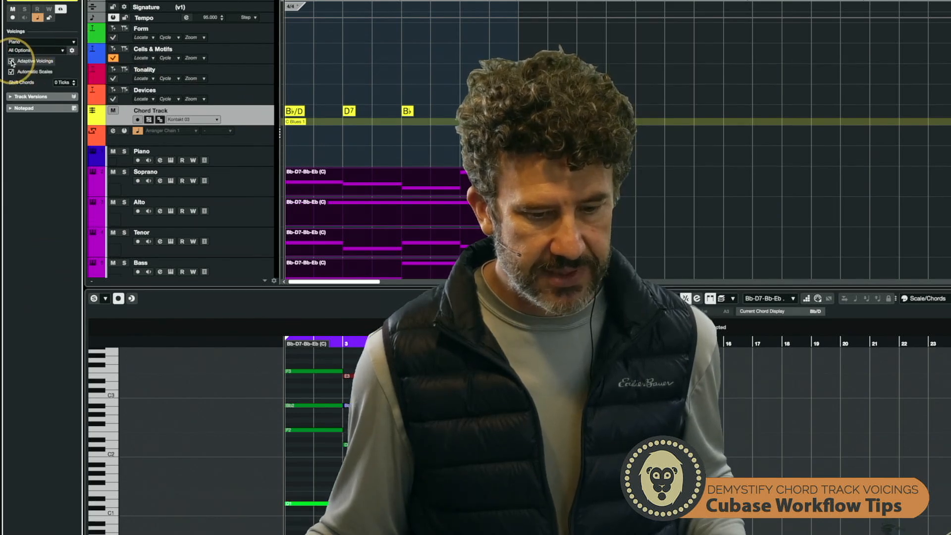
# - Open the custom voicing settings, turn off Duplicate Root, and toggle Add Root Note on and off repeatedly
pyautogui.click(72, 50)
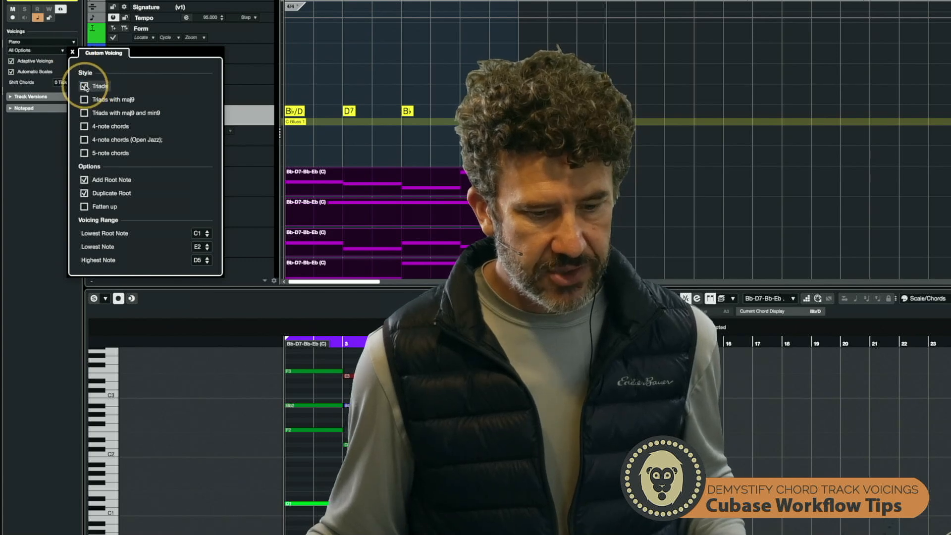
pyautogui.click(84, 193)
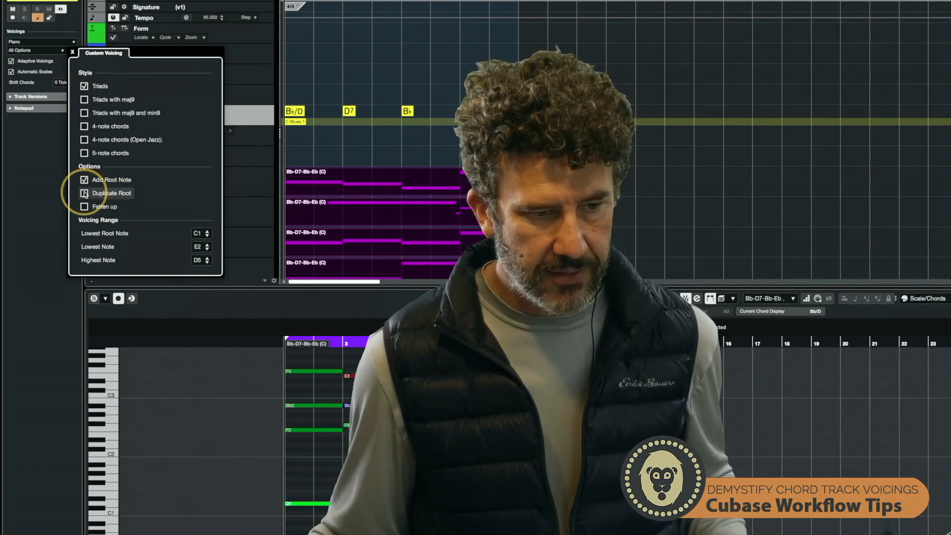
pyautogui.click(83, 182)
pyautogui.click(83, 182)
pyautogui.click(85, 182)
pyautogui.click(84, 183)
pyautogui.click(84, 182)
pyautogui.click(85, 182)
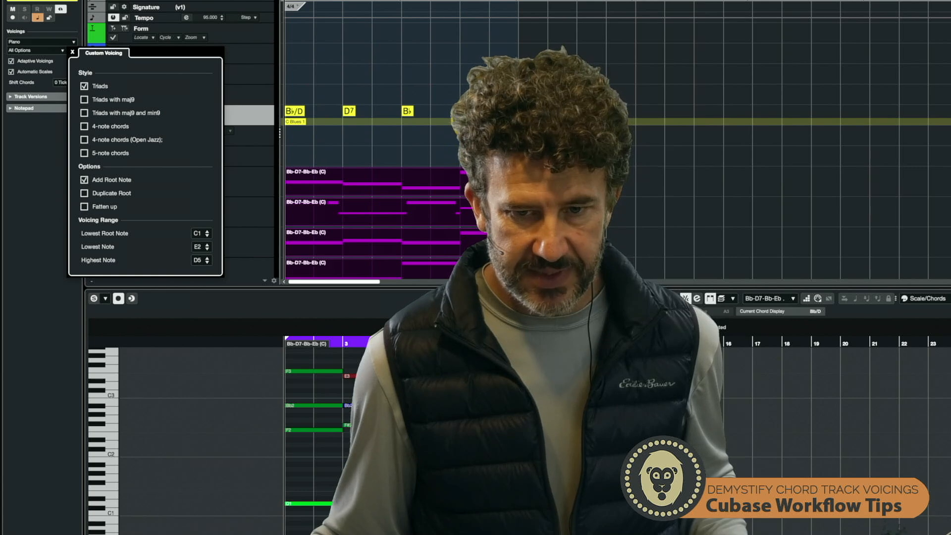
# - Remove the D bass note from the first chord event so it becomes a plain Bb chord
pyautogui.doubleClick(468, 111)
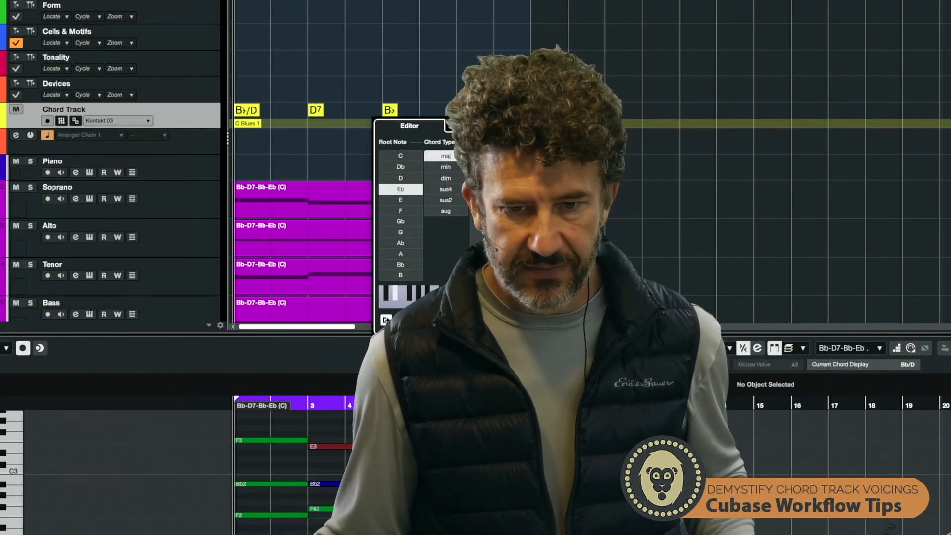
pyautogui.click(253, 111)
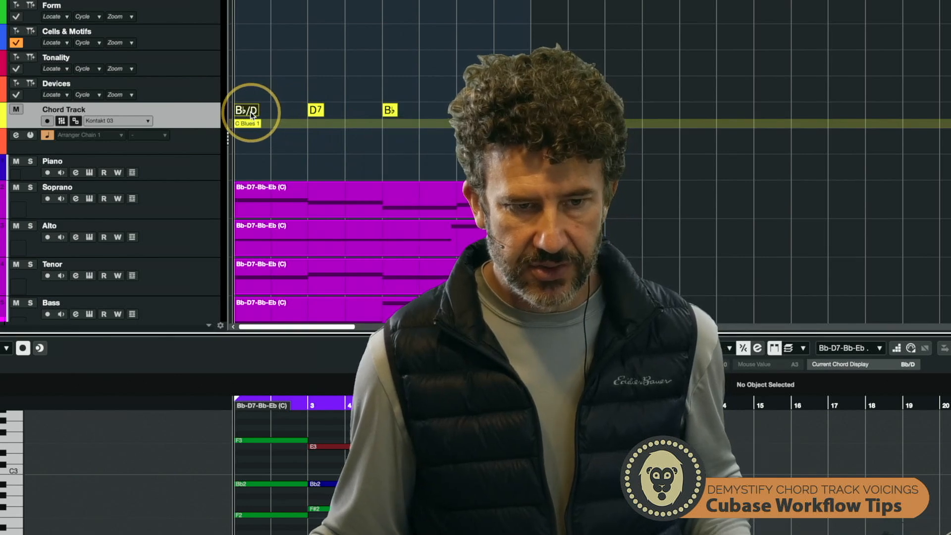
pyautogui.doubleClick(253, 113)
pyautogui.click(317, 178)
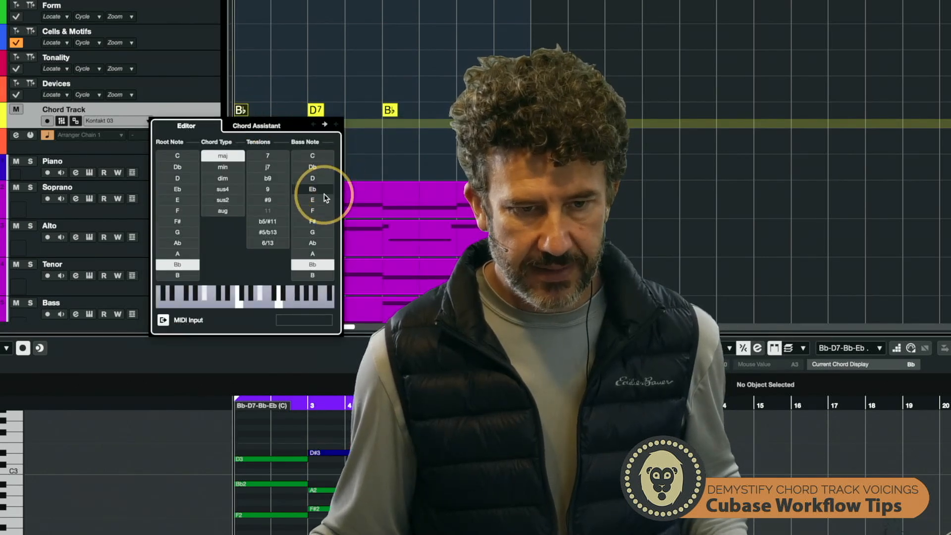
pyautogui.click(376, 164)
pyautogui.scroll(-5, 367, 198)
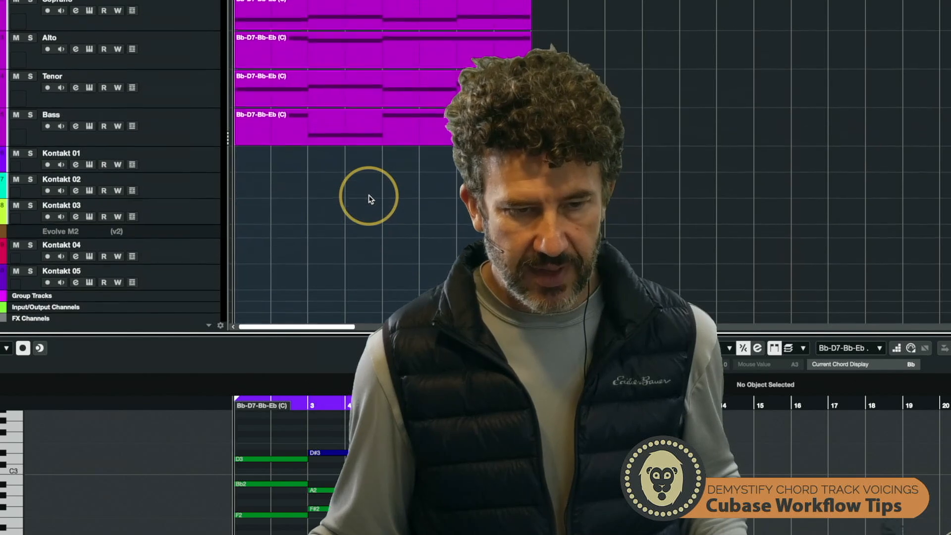
pyautogui.scroll(5, 368, 198)
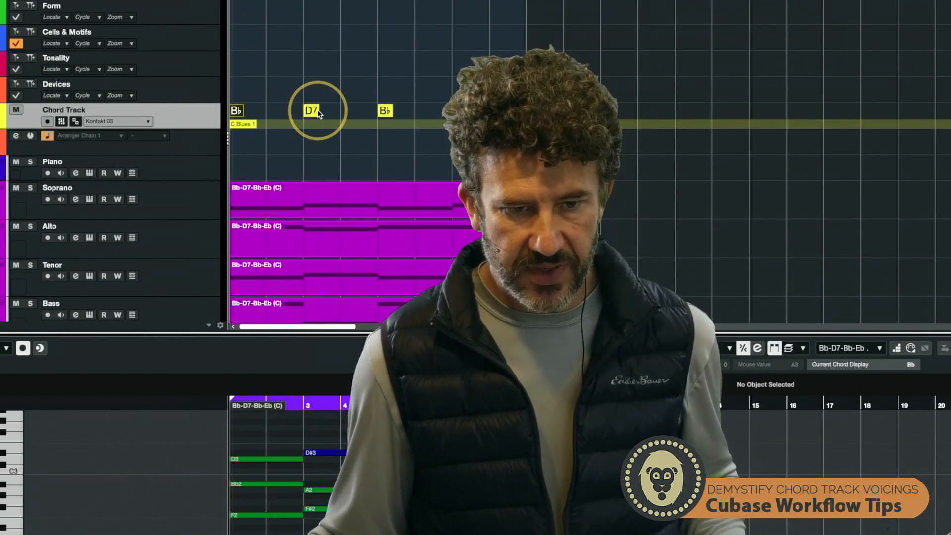
pyautogui.scroll(-3, 340, 457)
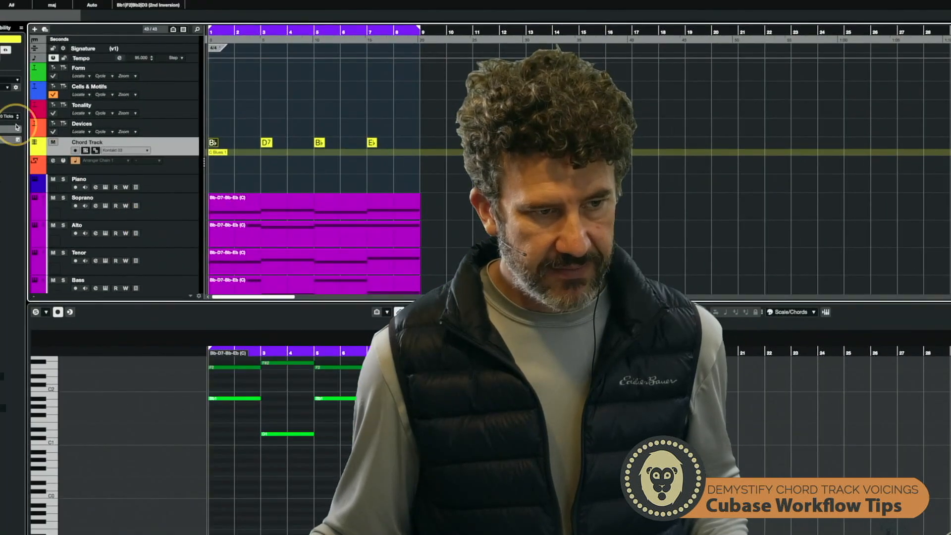
# - Reopen the custom voicing settings and enable Duplicate Root again
pyautogui.click(18, 127)
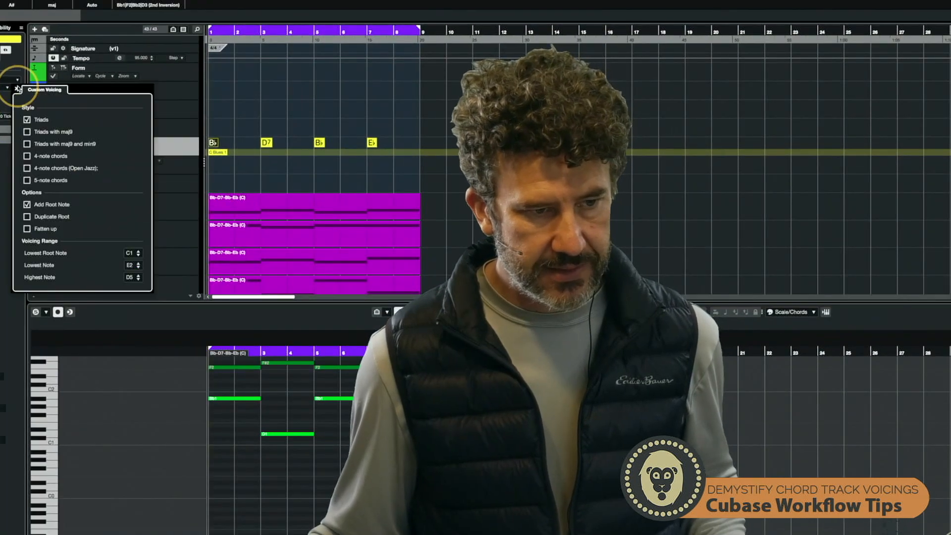
pyautogui.click(27, 206)
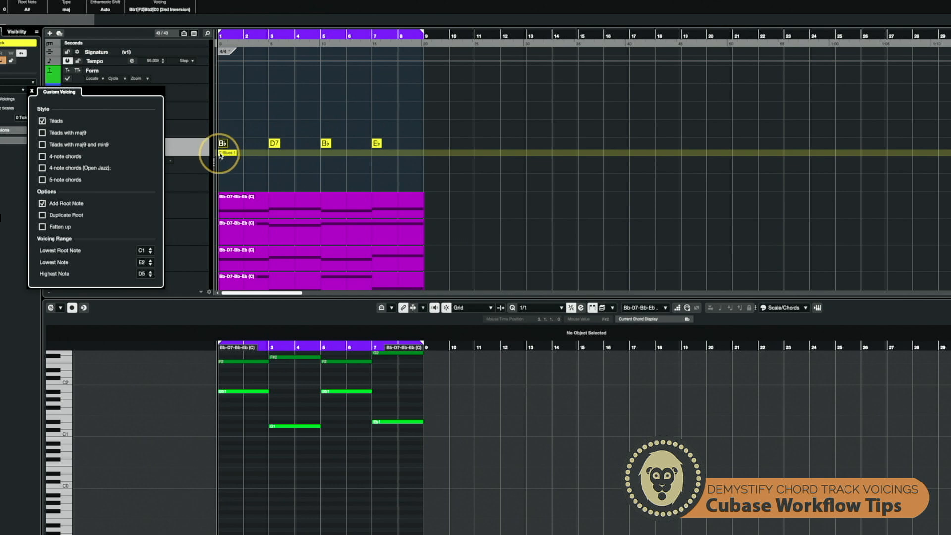
pyautogui.click(42, 215)
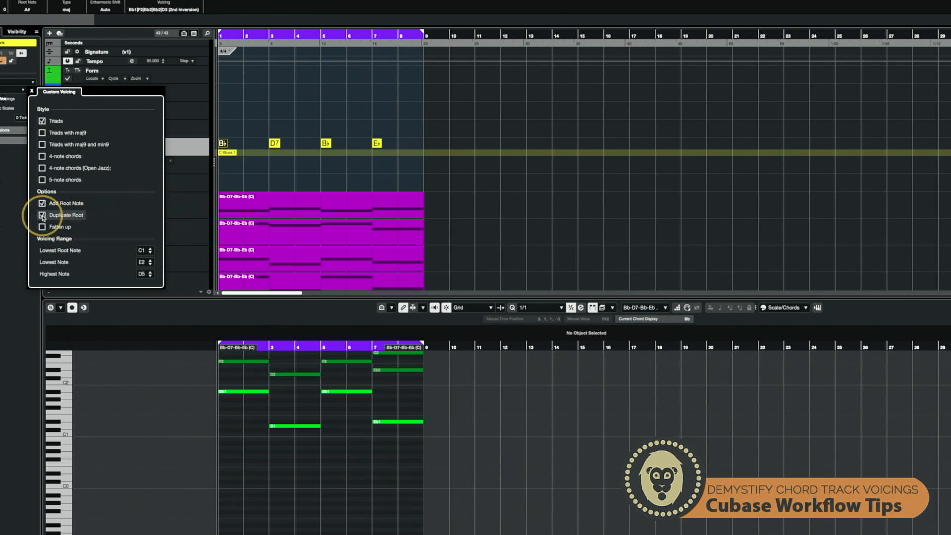
pyautogui.scroll(4, 303, 372)
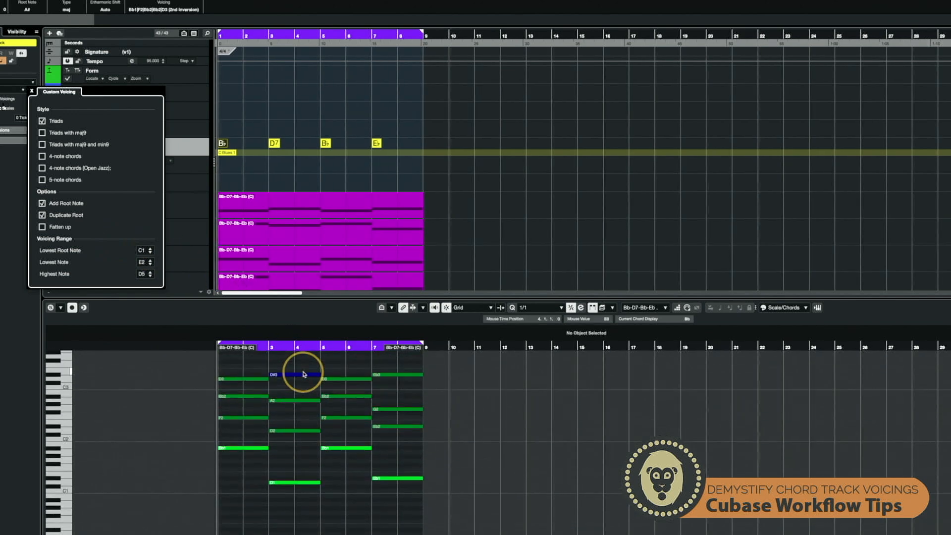
pyautogui.scroll(1, 361, 401)
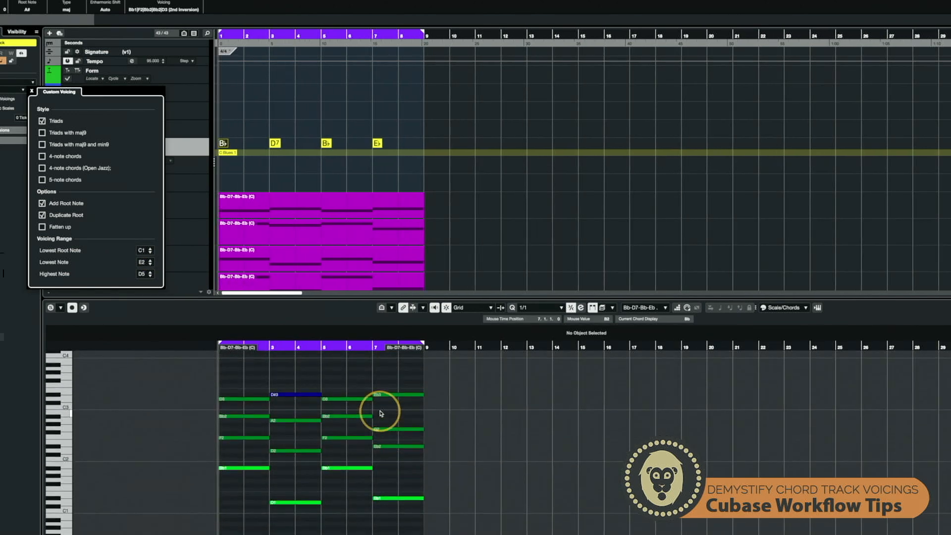
# - Turn off Duplicate Root and enable the 4-note chords style in the custom voicing settings
pyautogui.click(43, 216)
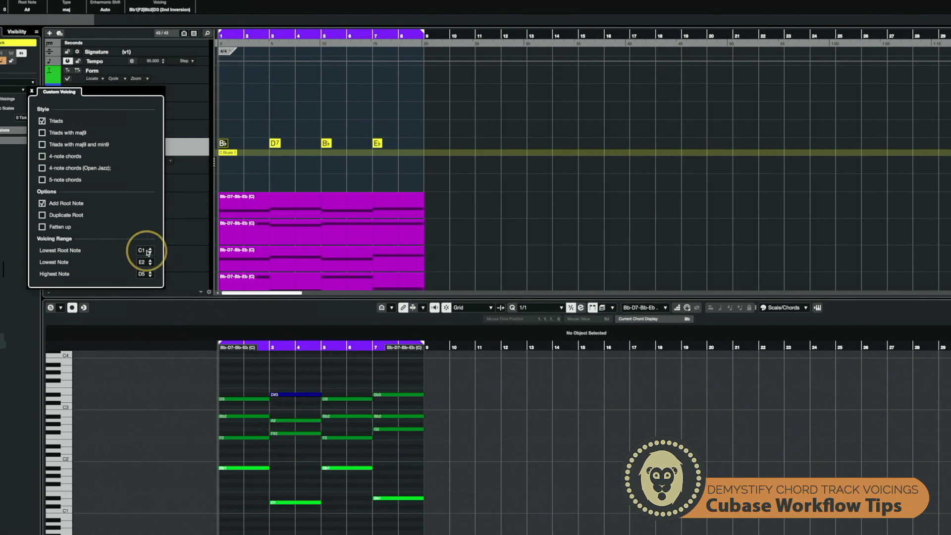
pyautogui.click(42, 157)
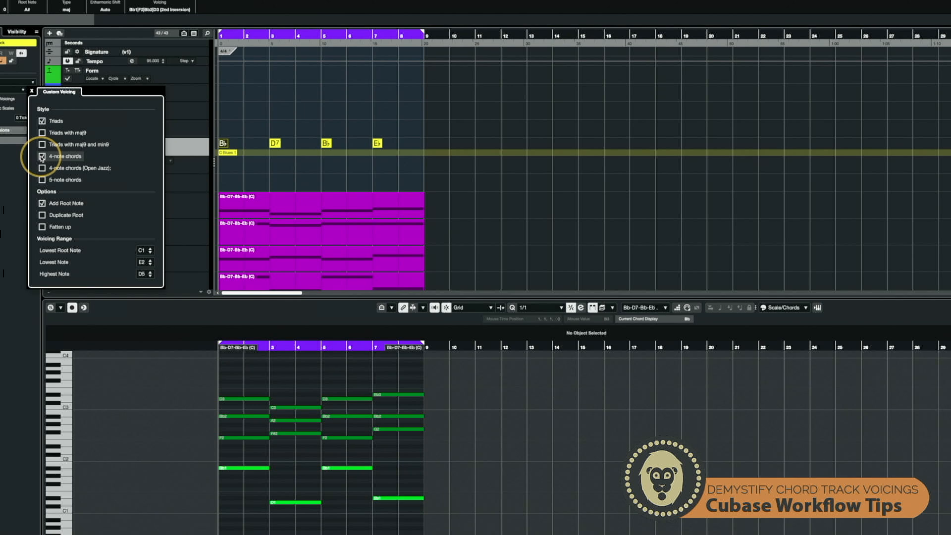
pyautogui.click(42, 158)
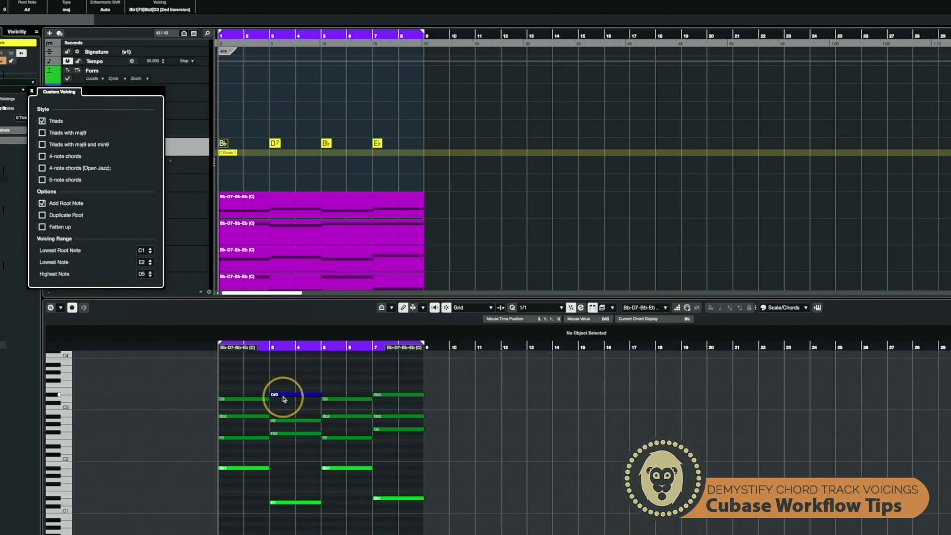
pyautogui.click(42, 157)
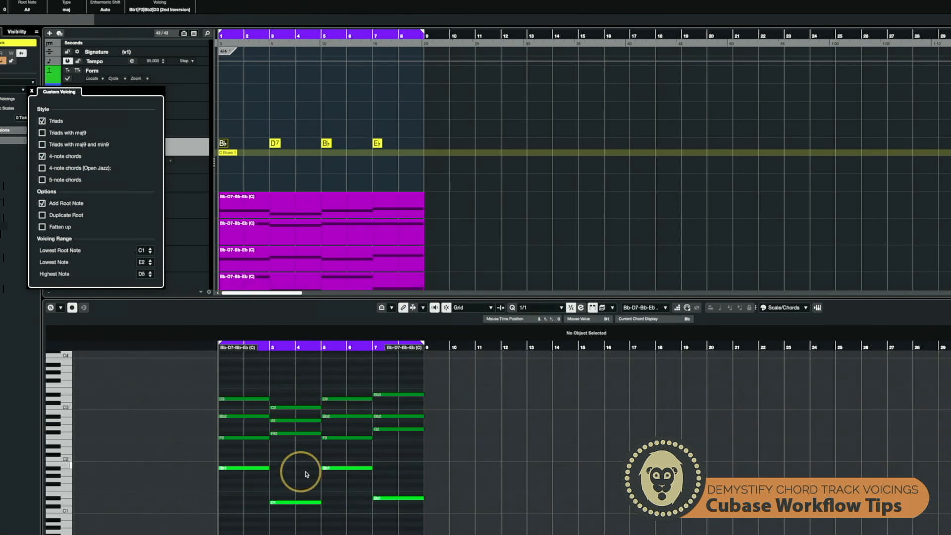
pyautogui.click(790, 307)
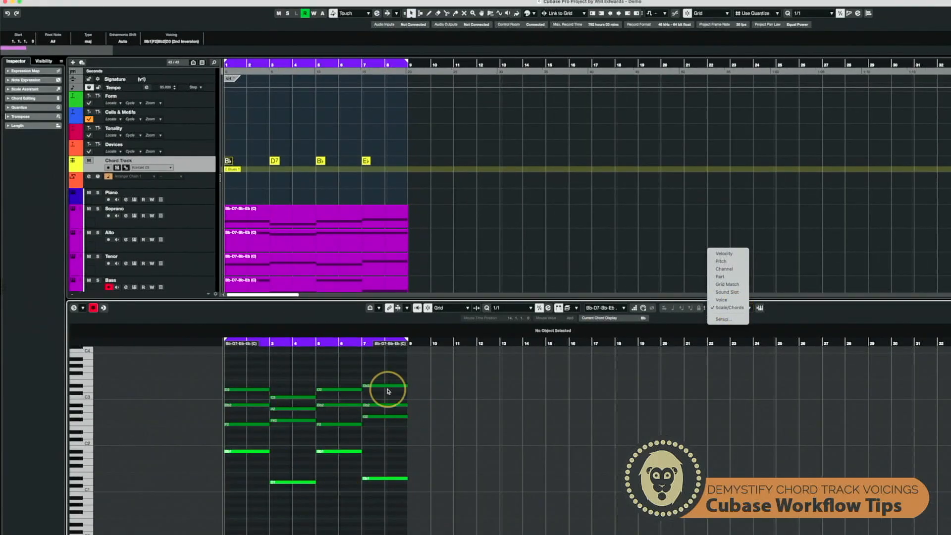
pyautogui.click(337, 440)
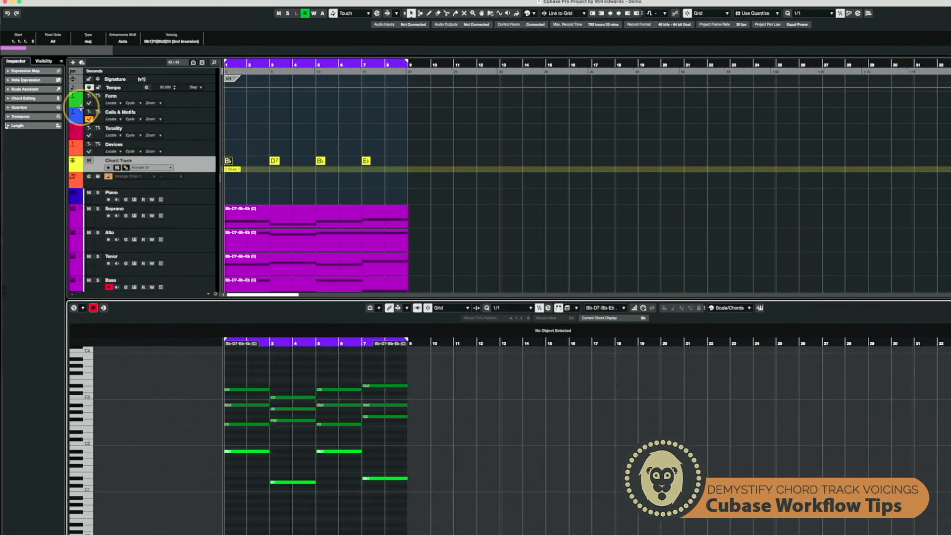
# - Reopen the chord track's custom voicing settings and toggle Add Root Note off and back on
pyautogui.click(197, 169)
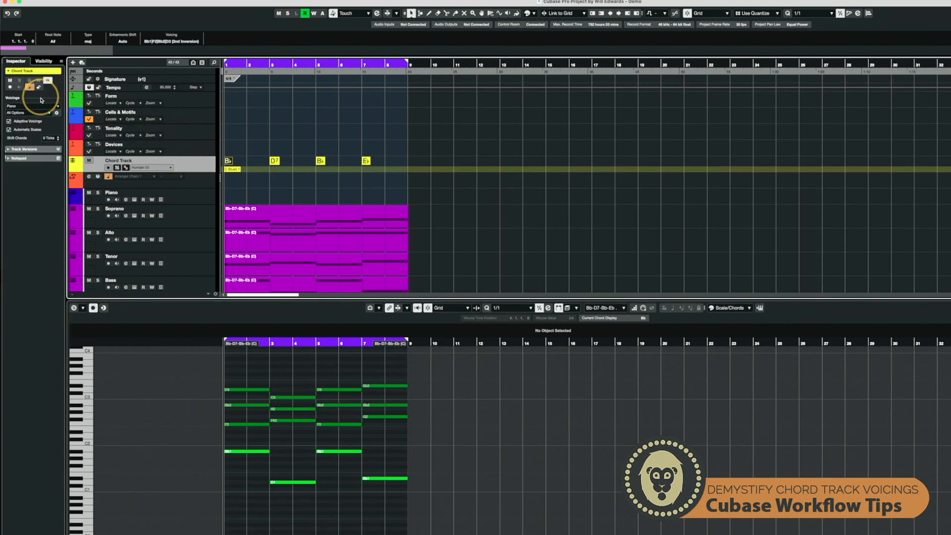
pyautogui.click(57, 113)
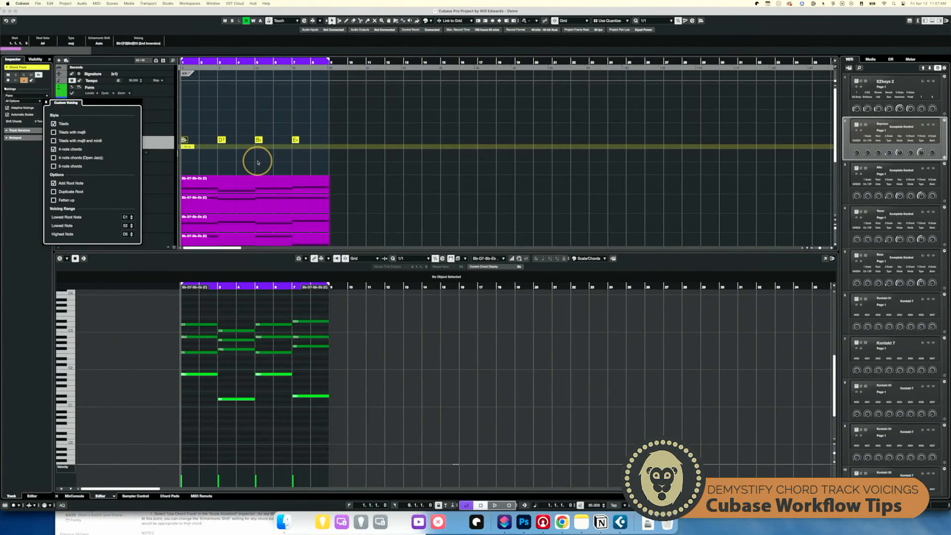
pyautogui.press('super+Tab')
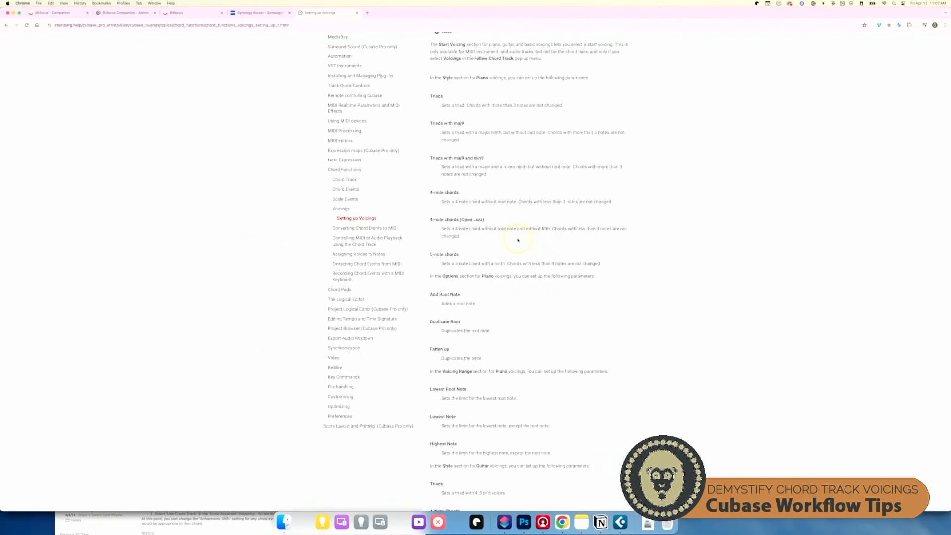
pyautogui.press('super+Tab')
pyautogui.scroll(4, 194, 347)
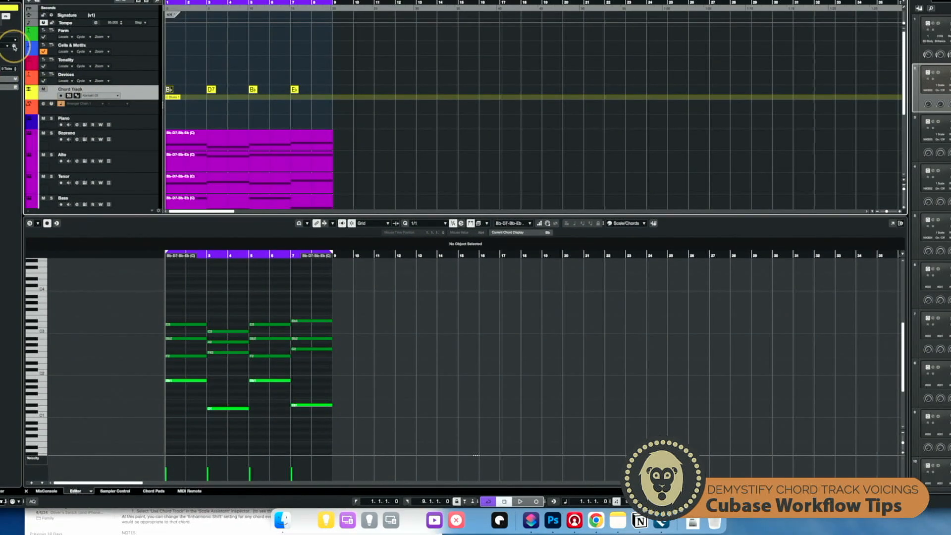
pyautogui.click(14, 47)
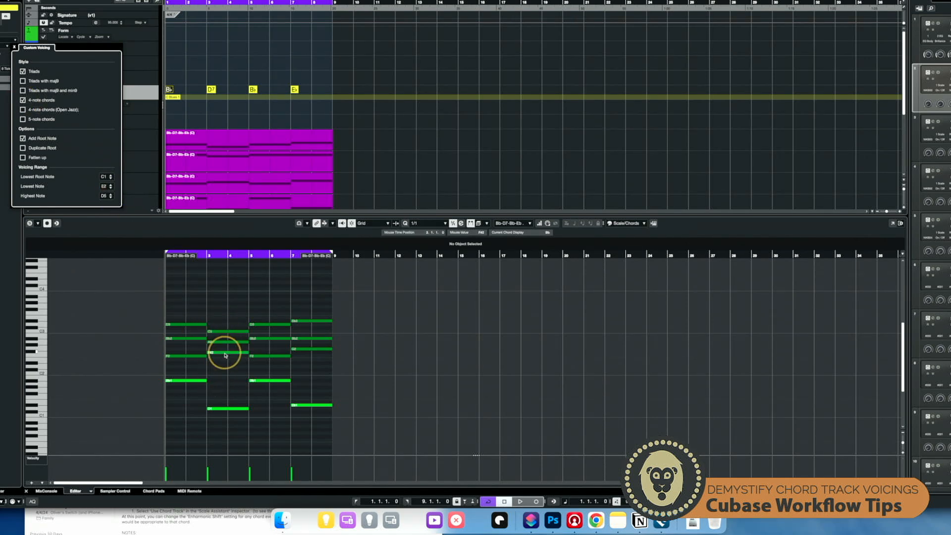
pyautogui.click(22, 139)
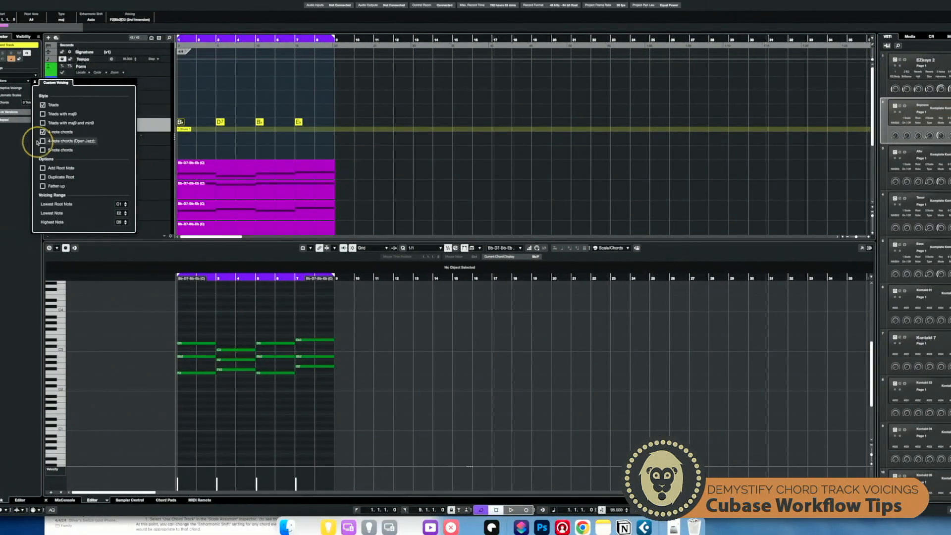
pyautogui.click(42, 169)
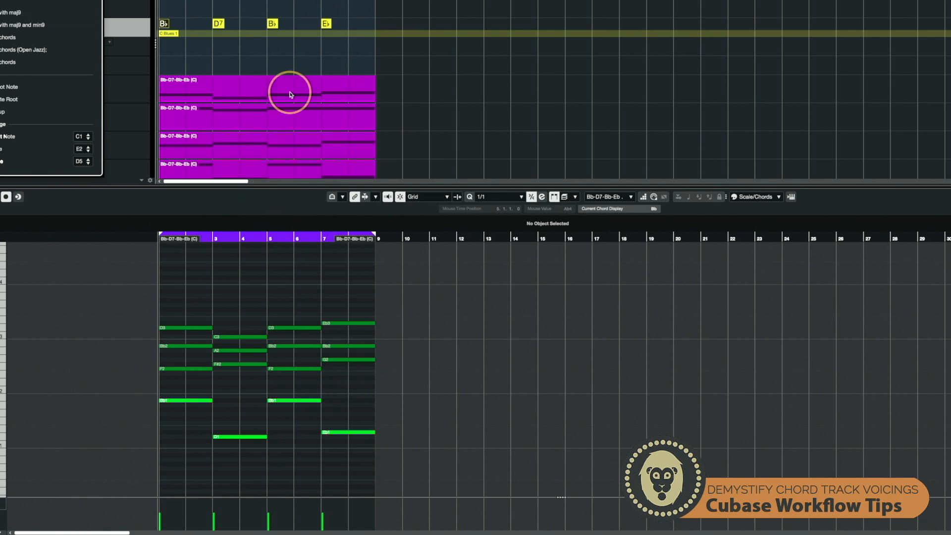
# - Change the fourth chord event from Eb to Eb9 by adding the 9 tension in the chord editor
pyautogui.click(327, 25)
pyautogui.doubleClick(327, 25)
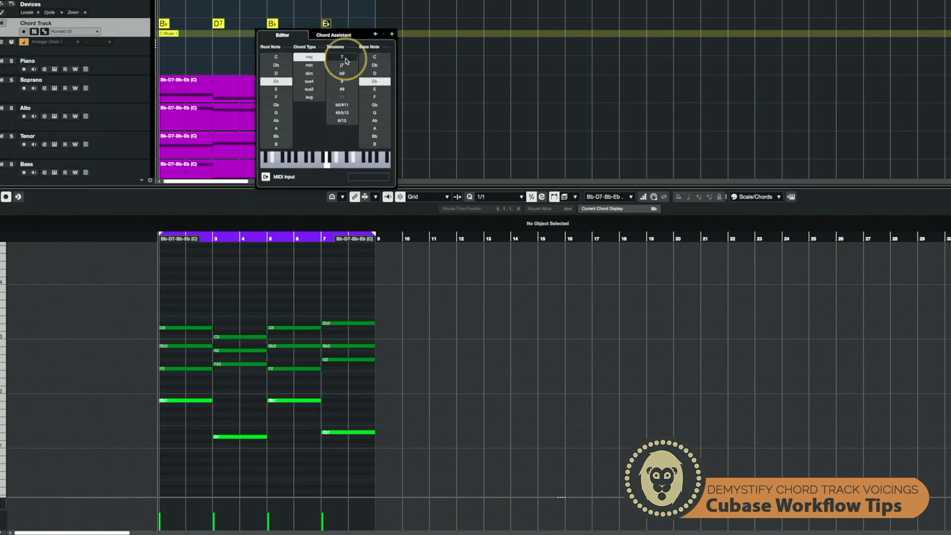
pyautogui.click(345, 82)
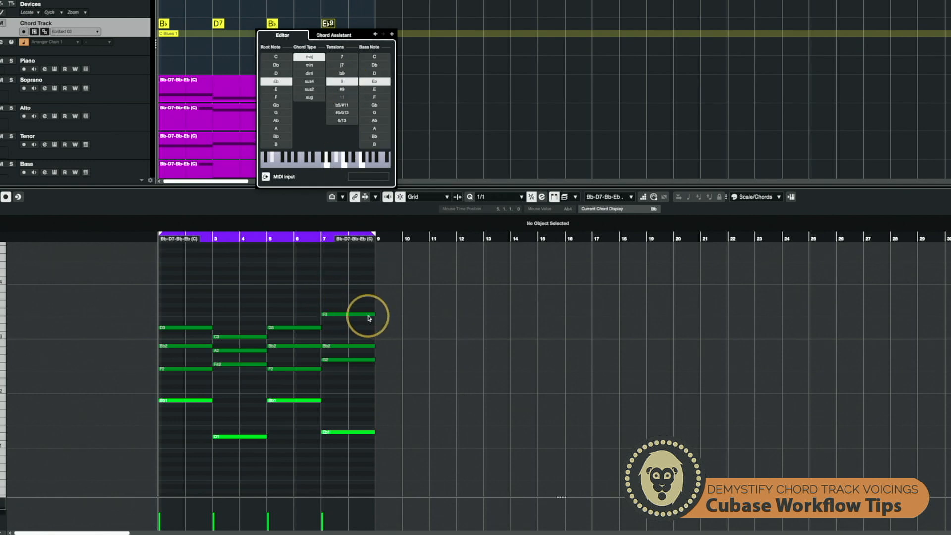
pyautogui.click(348, 82)
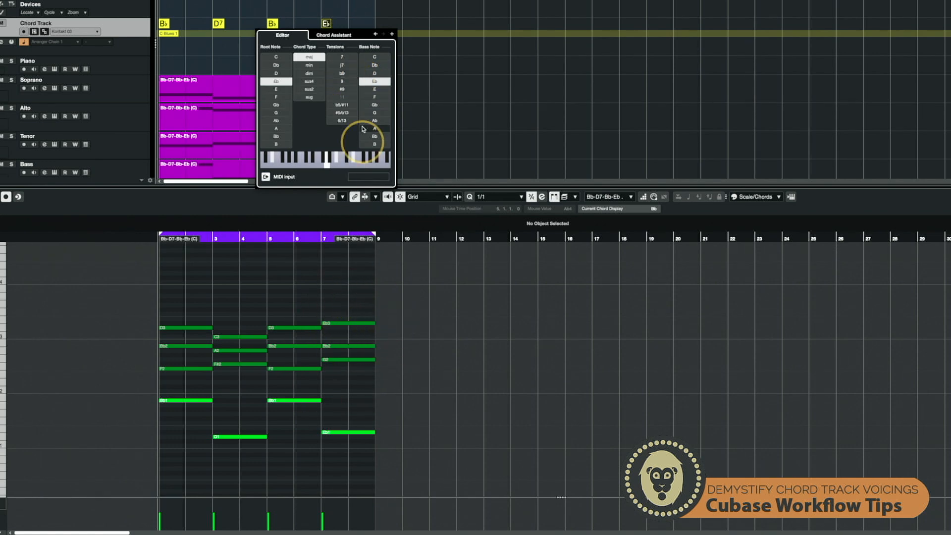
pyautogui.click(341, 82)
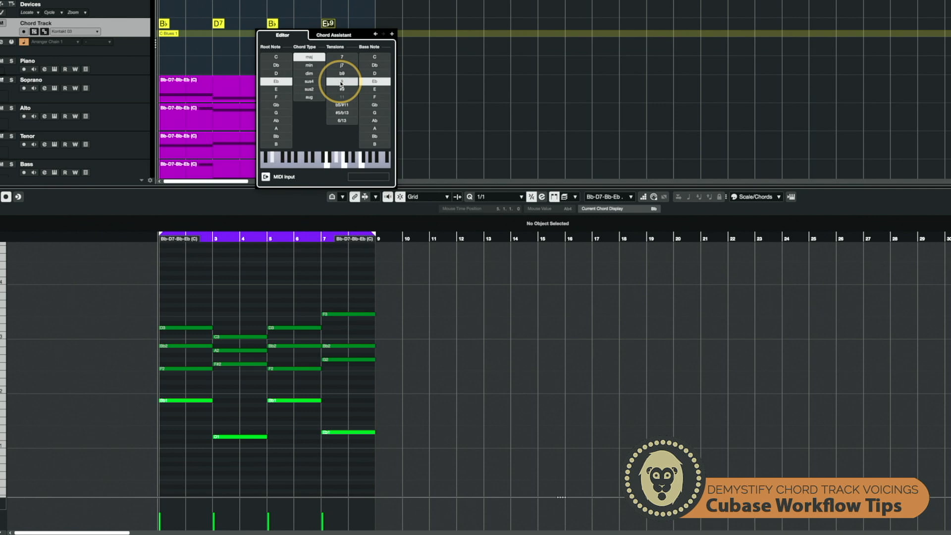
pyautogui.click(341, 82)
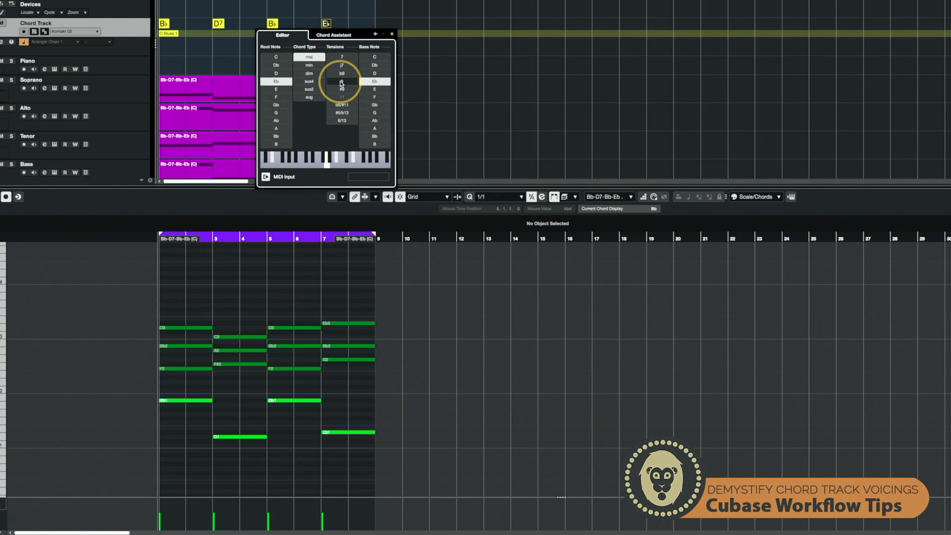
pyautogui.click(340, 81)
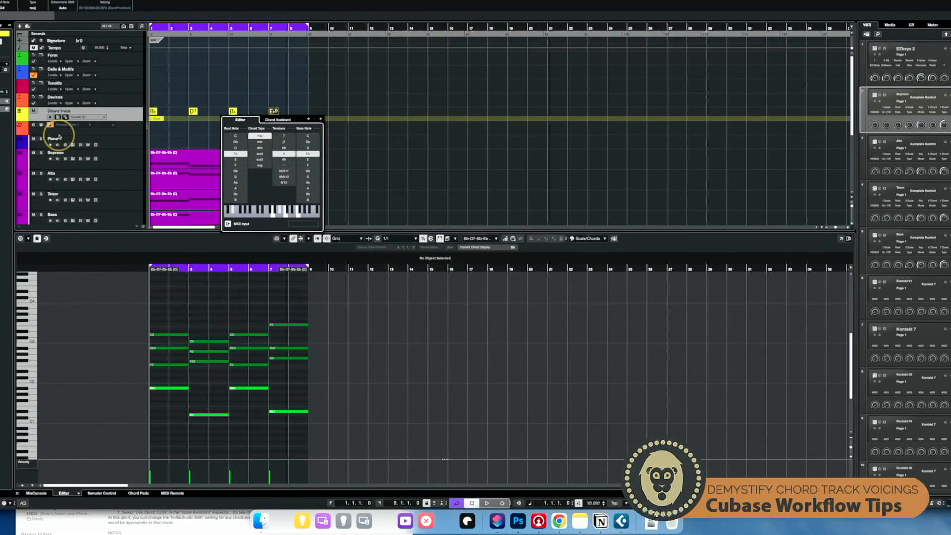
pyautogui.press('Escape')
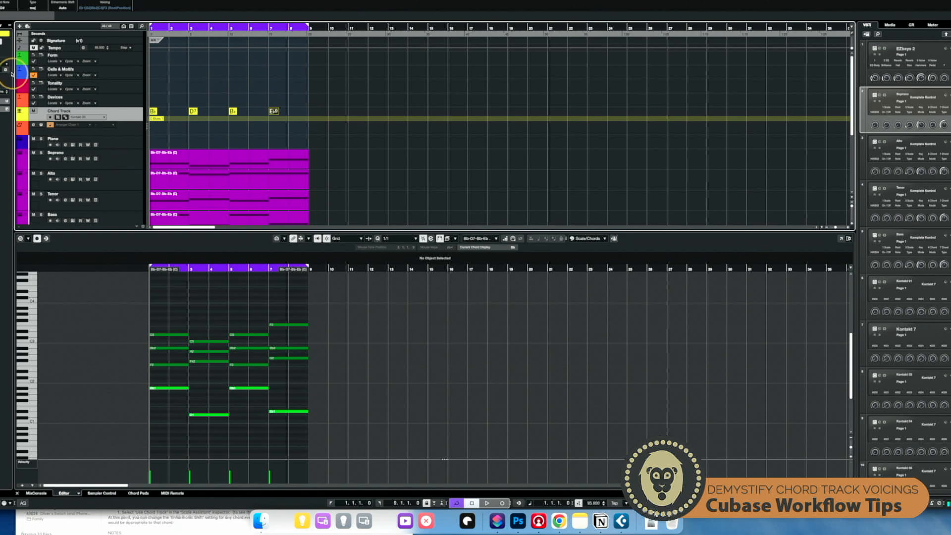
# - Reopen the custom voicing settings and toggle the Triads with maj9 style on and off repeatedly
pyautogui.click(7, 70)
pyautogui.click(14, 121)
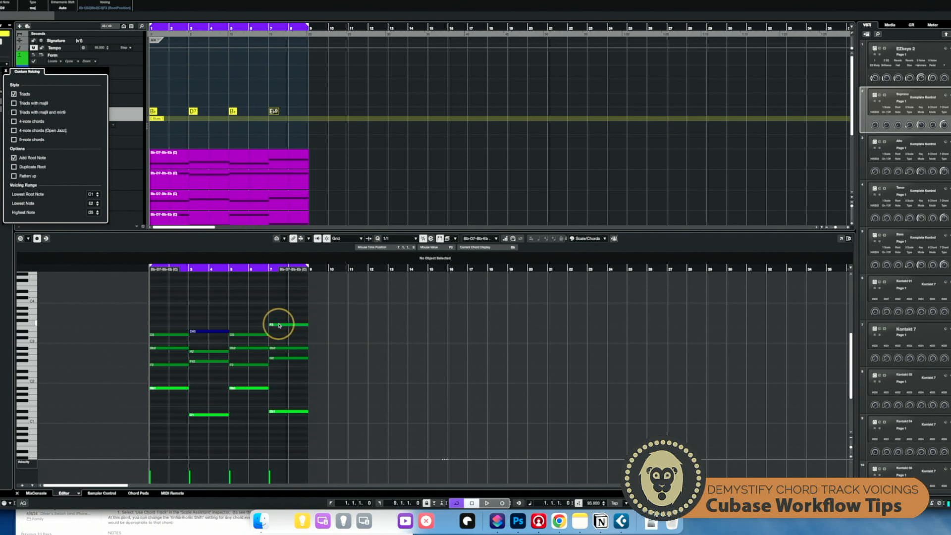
pyautogui.click(14, 121)
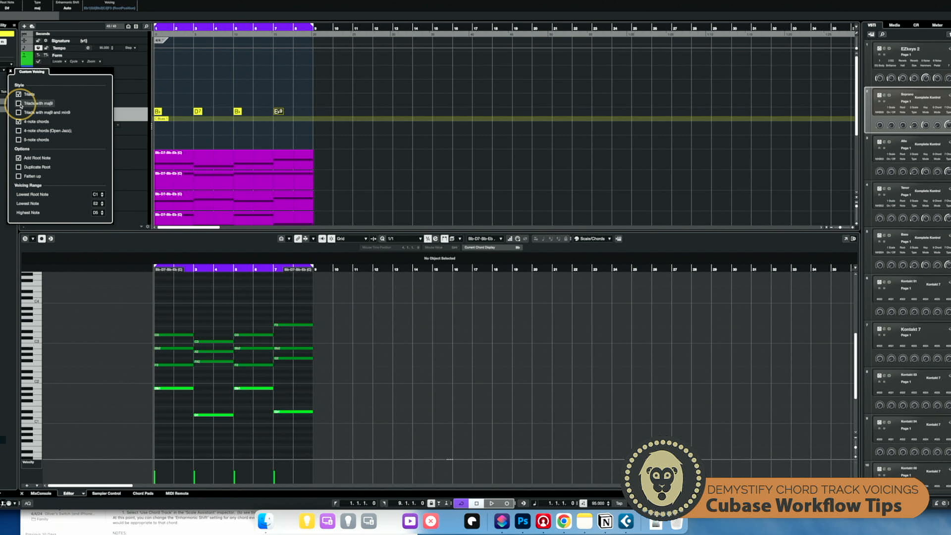
pyautogui.click(19, 103)
pyautogui.click(18, 104)
pyautogui.click(19, 104)
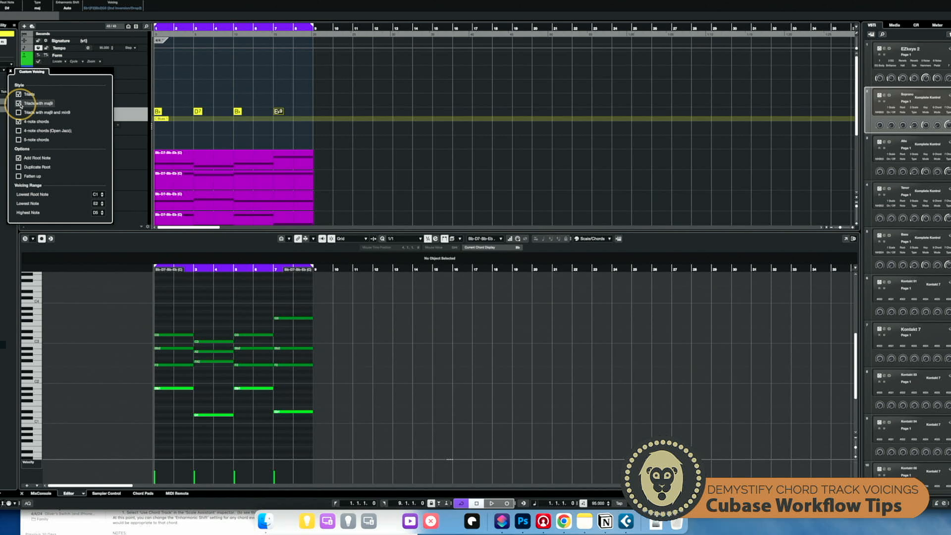
pyautogui.click(19, 104)
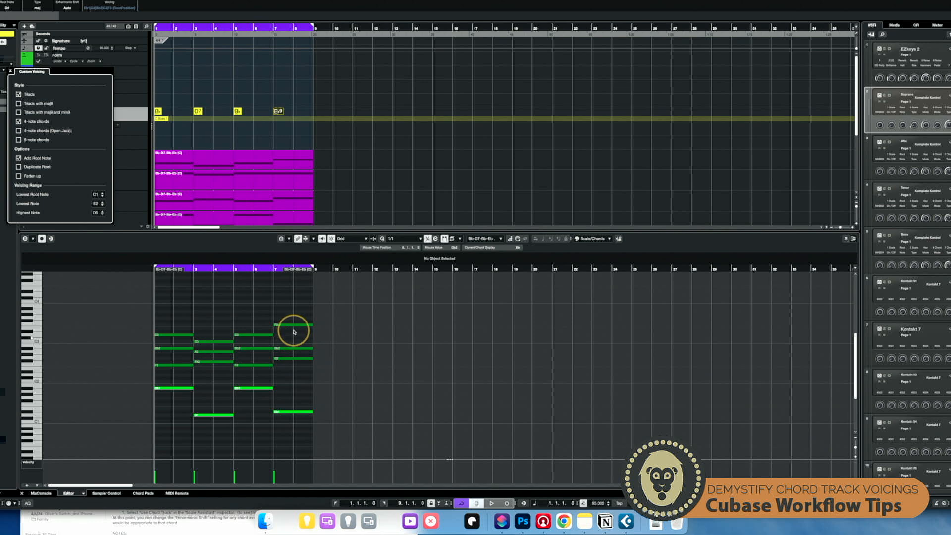
pyautogui.click(43, 103)
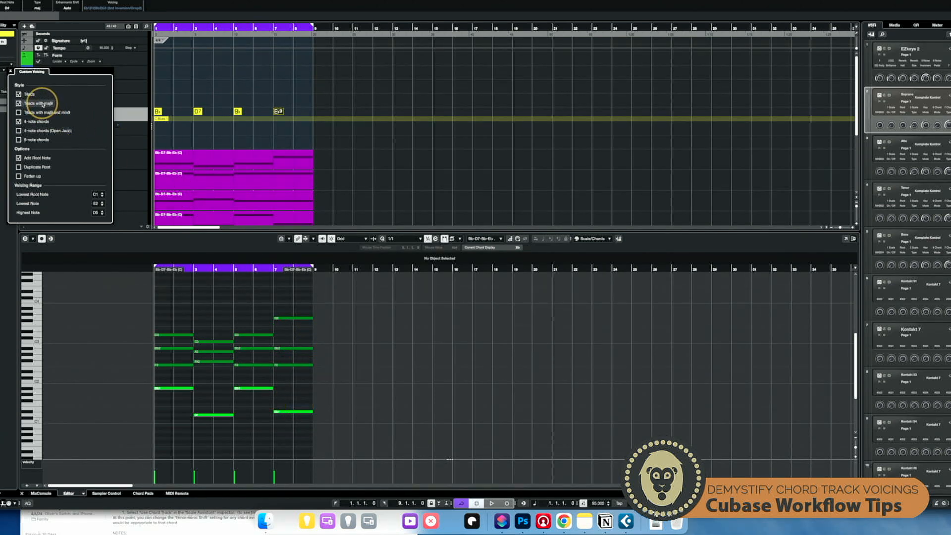
pyautogui.click(43, 104)
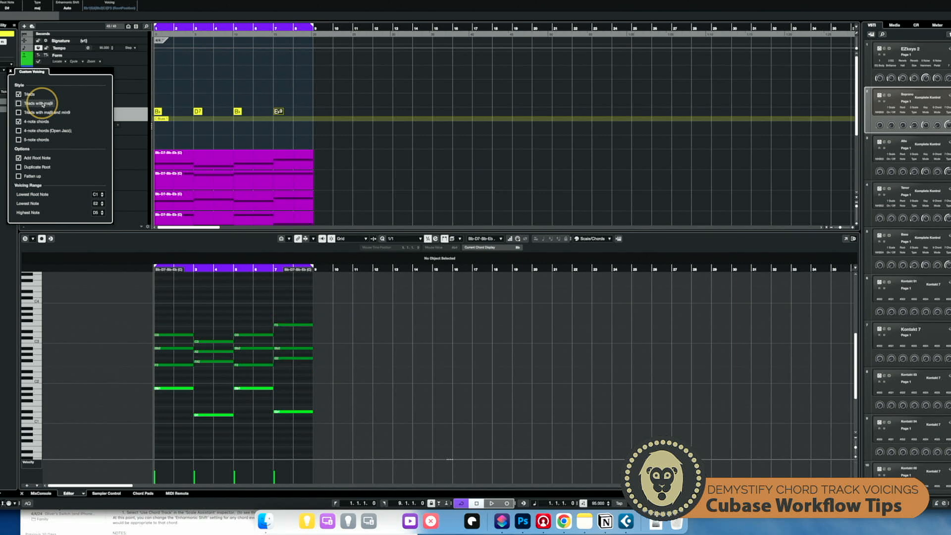
pyautogui.click(43, 103)
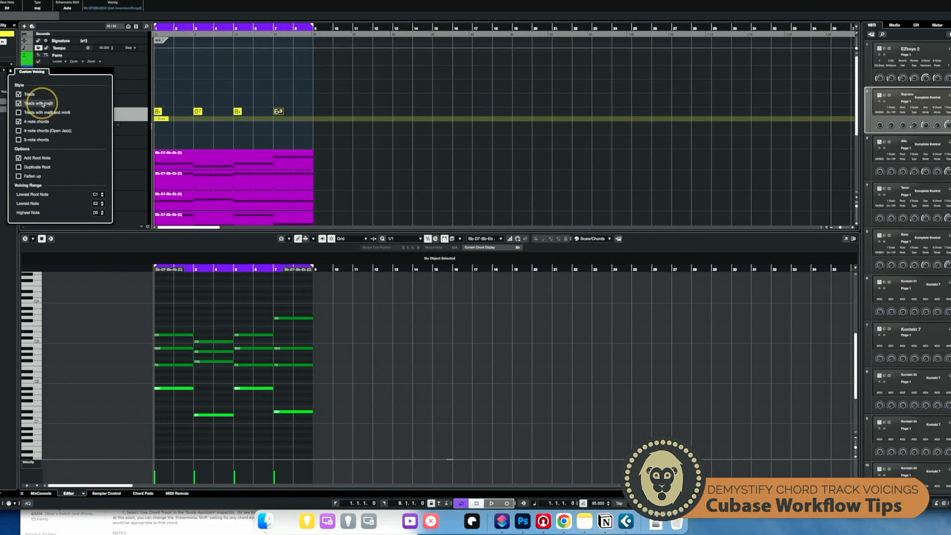
# - Toggle the Triads with maj9 and min9 style on and off, and enable Duplicate Root
pyautogui.click(43, 104)
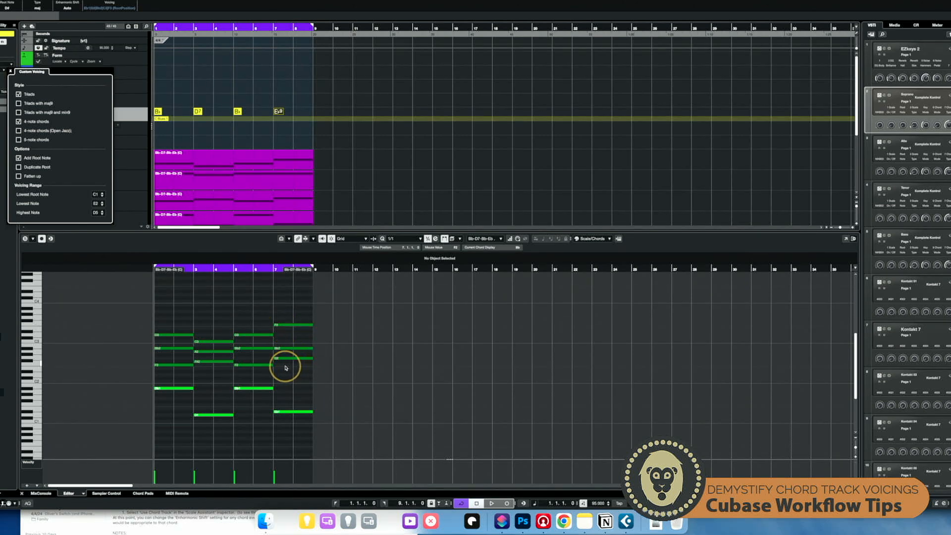
pyautogui.click(18, 104)
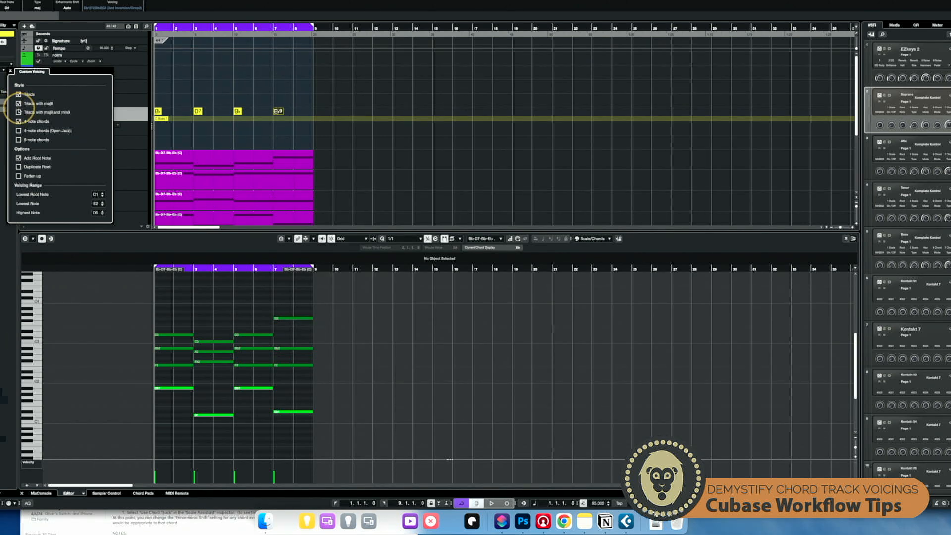
pyautogui.click(18, 103)
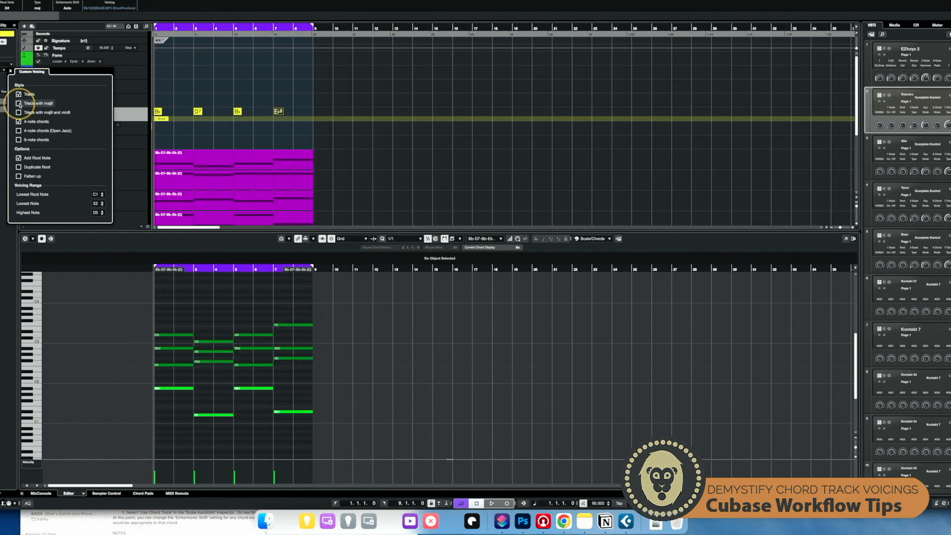
pyautogui.click(19, 103)
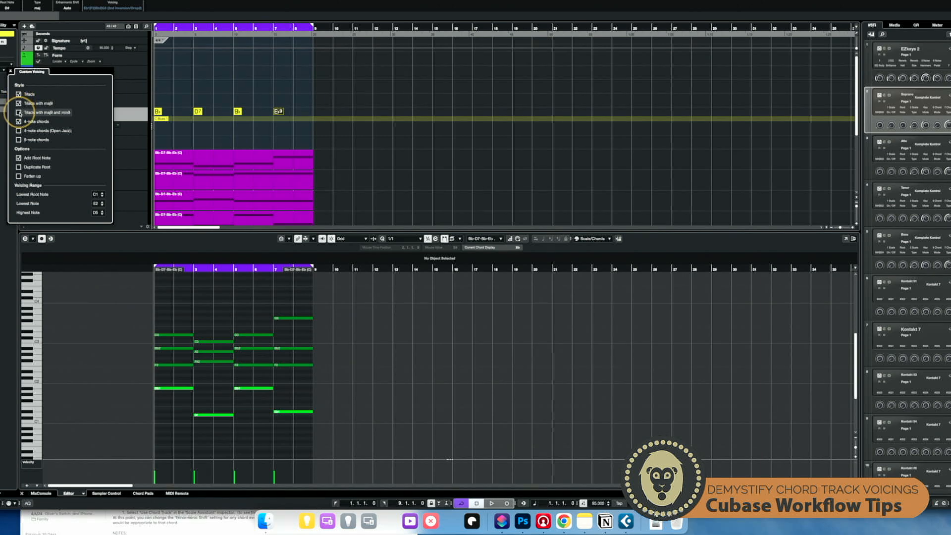
pyautogui.click(18, 104)
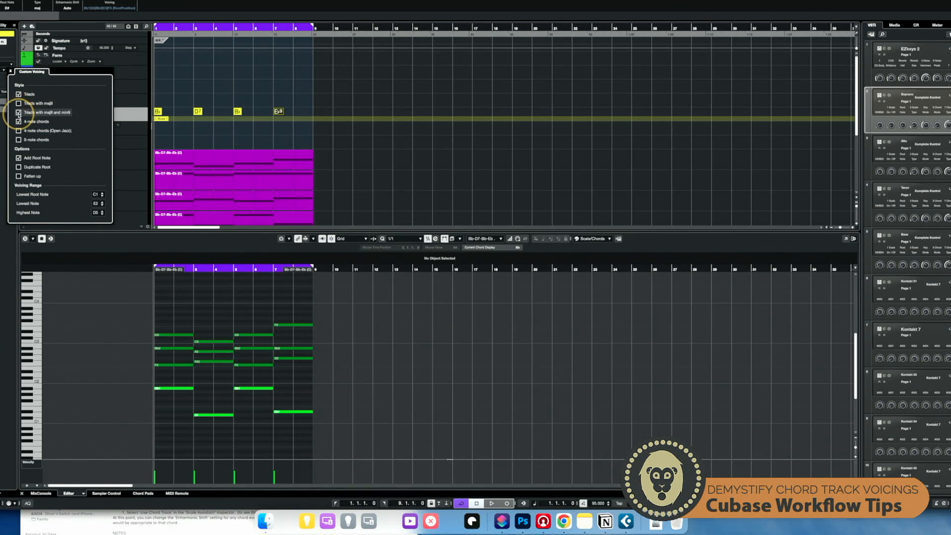
pyautogui.click(19, 104)
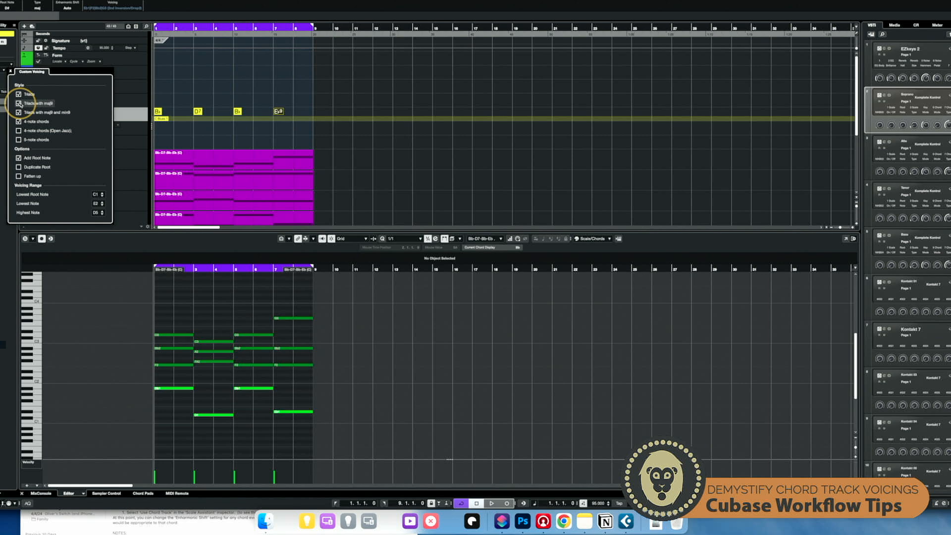
pyautogui.click(19, 104)
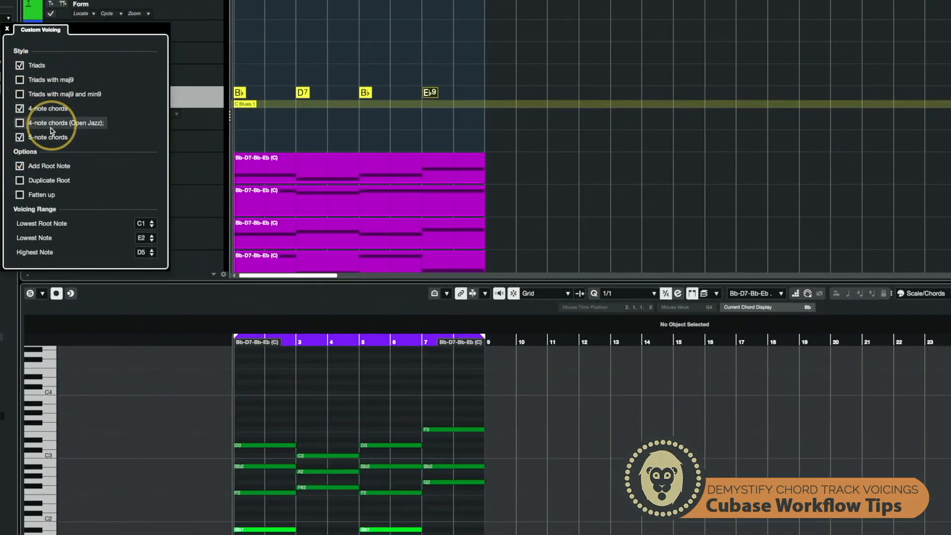
pyautogui.click(19, 180)
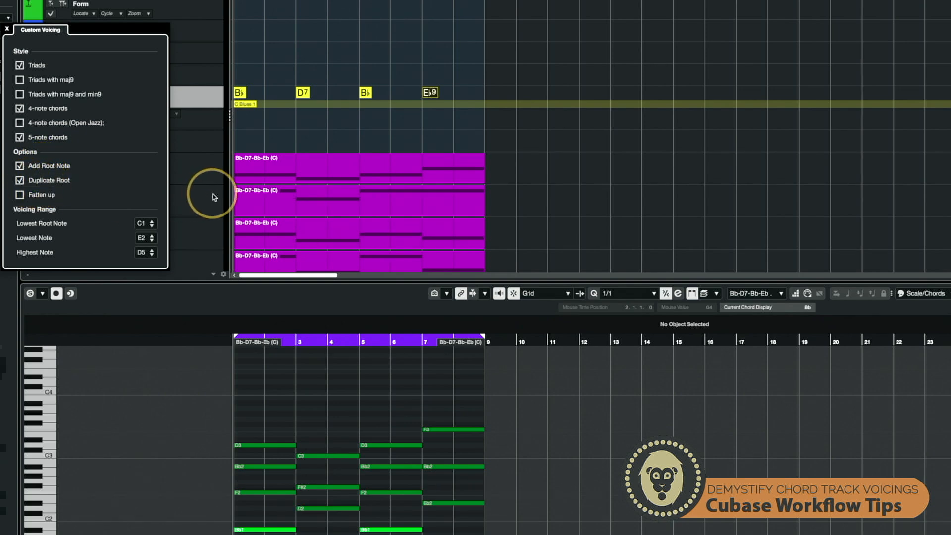
# - Toggle the Duplicate Root option on and off several times in the custom voicing settings, ending with it disabled
pyautogui.scroll(-3, 340, 411)
pyautogui.scroll(5, 341, 413)
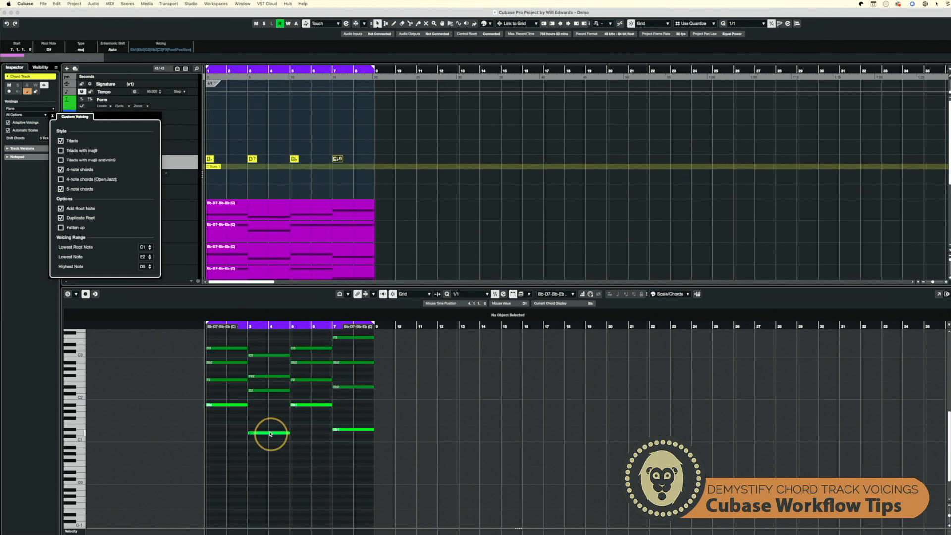
pyautogui.click(61, 218)
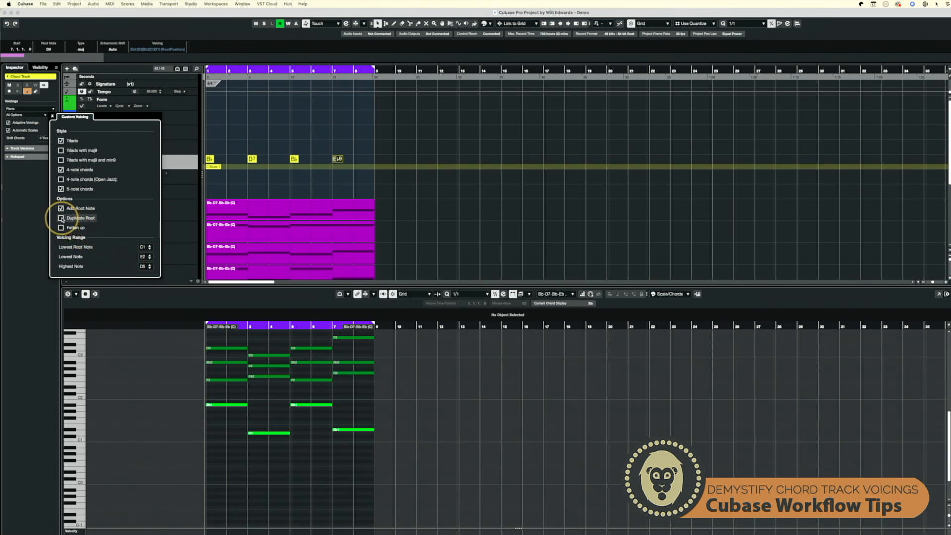
pyautogui.click(61, 219)
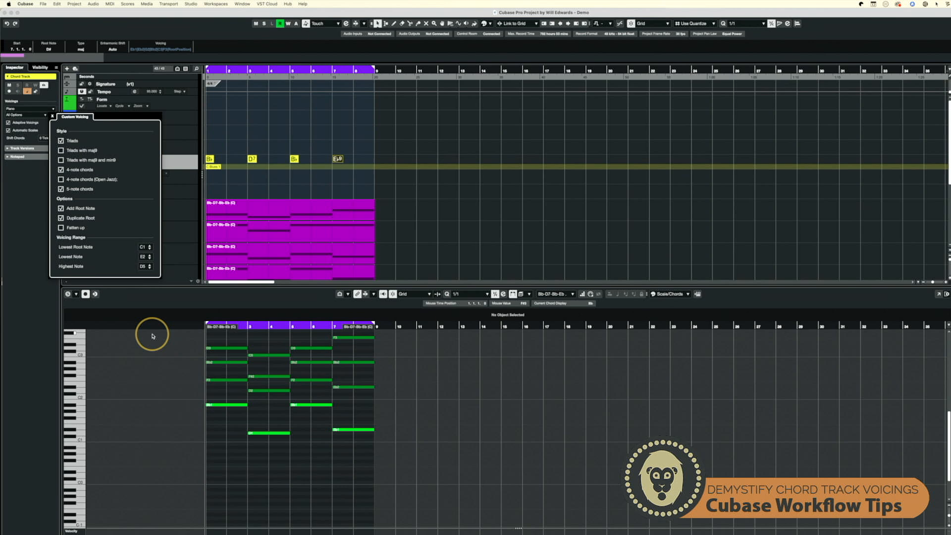
pyautogui.click(60, 218)
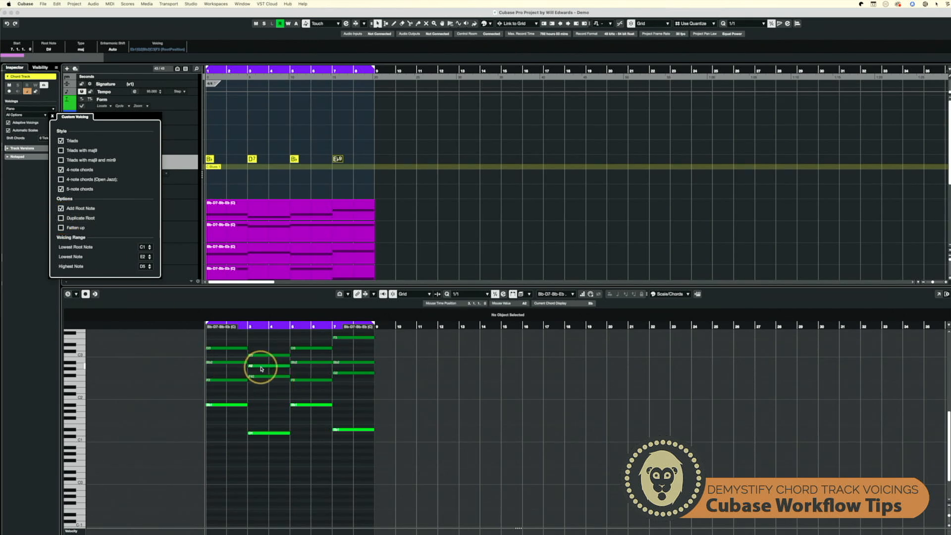
pyautogui.click(60, 218)
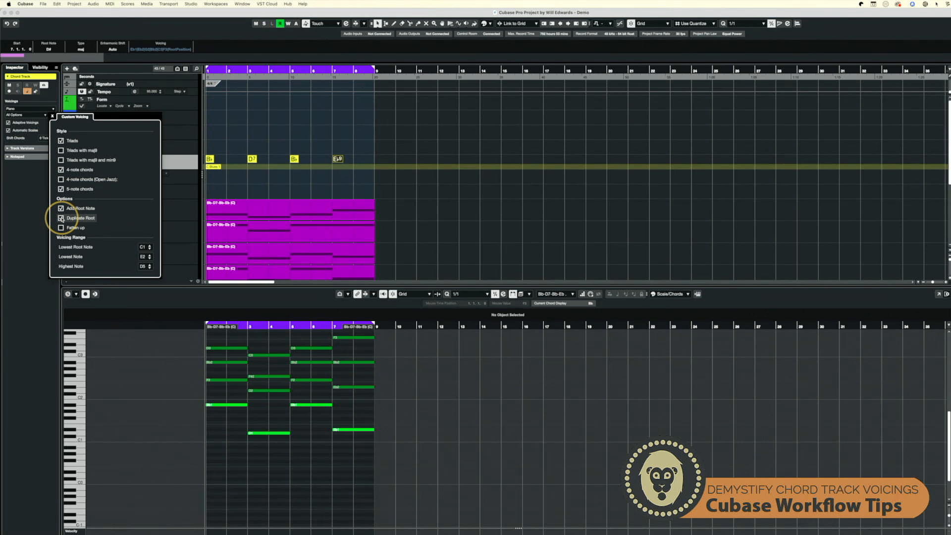
pyautogui.click(61, 218)
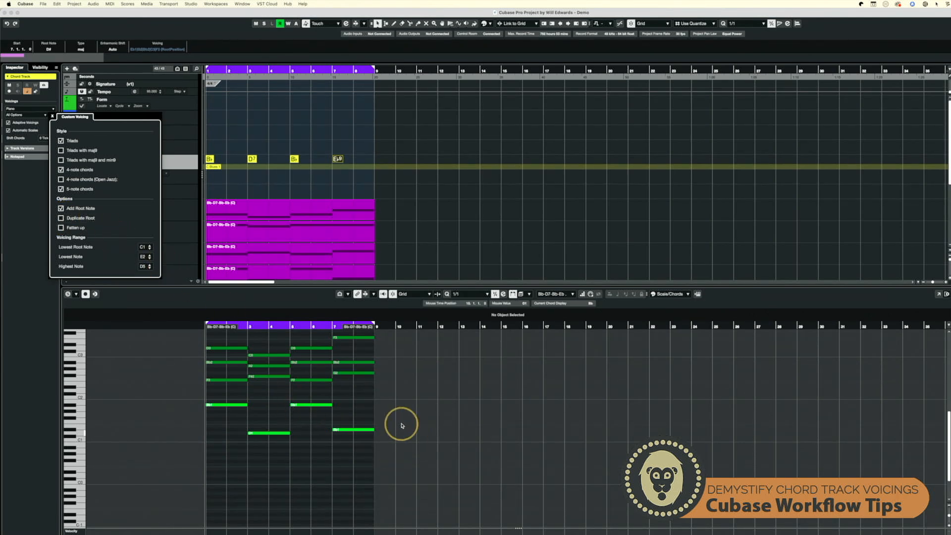
# - Select the Soprano, Alto, Tenor and Bass parts and play them back to hear the voicings
pyautogui.scroll(1, 395, 419)
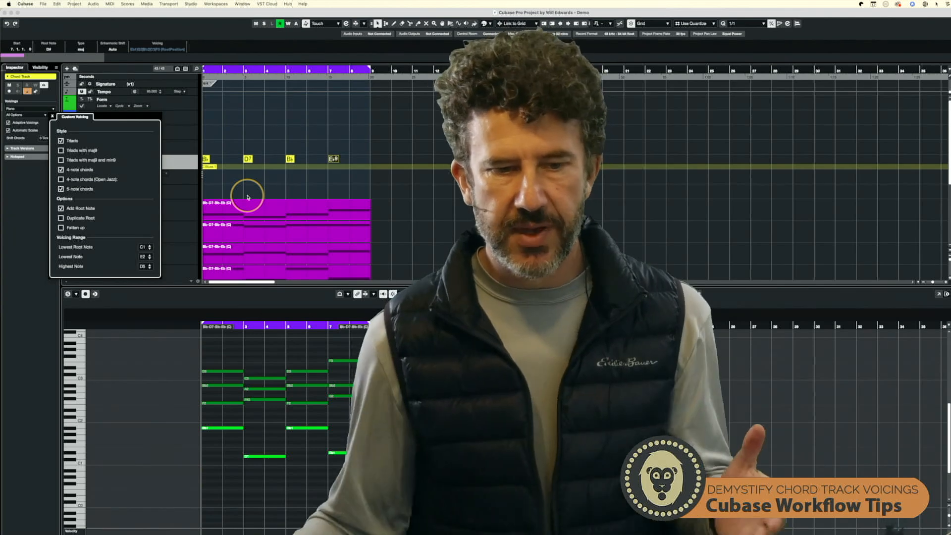
pyautogui.scroll(-3, 278, 214)
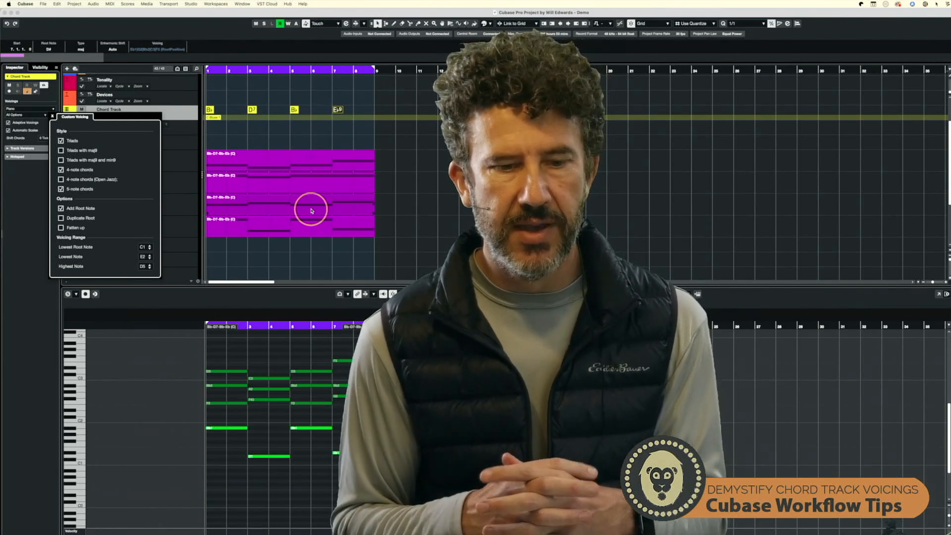
pyautogui.click(248, 167)
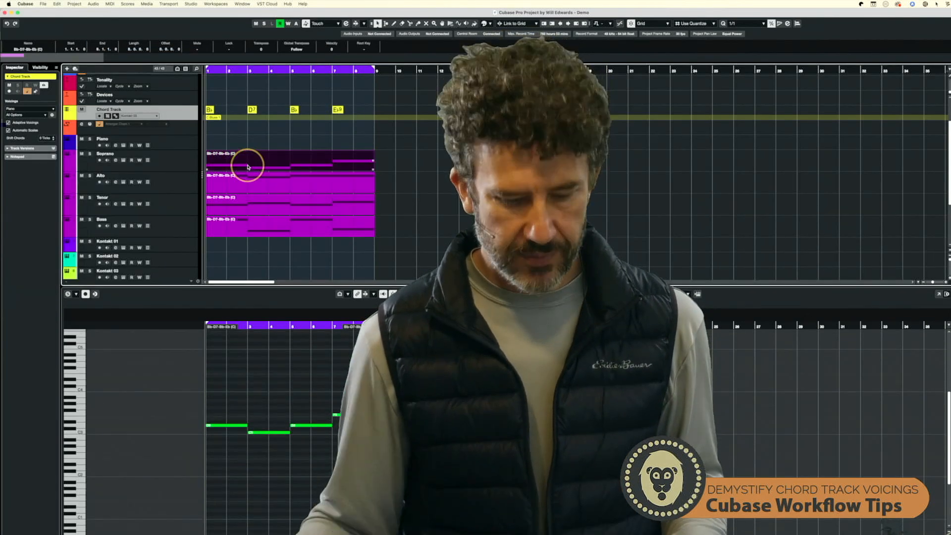
pyautogui.press('space')
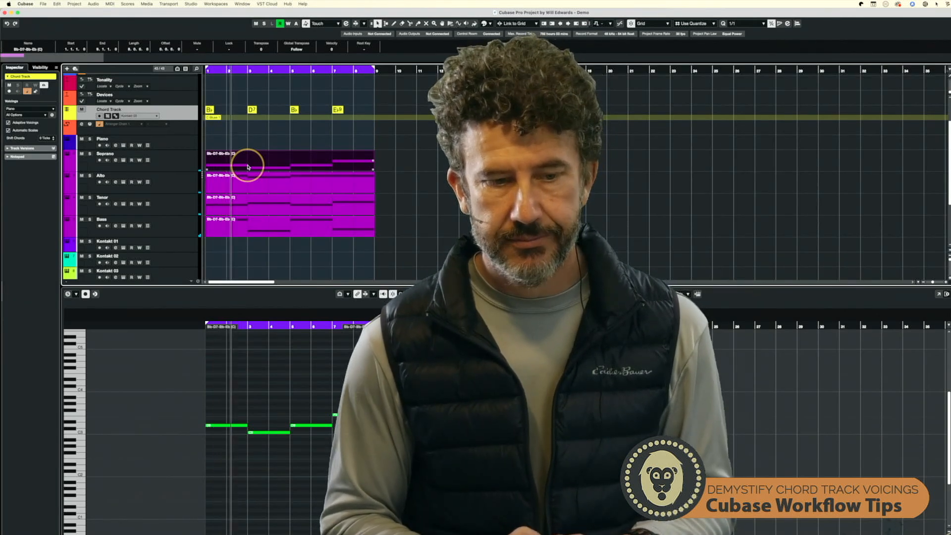
pyautogui.moveTo(391, 229); pyautogui.dragTo(277, 153)
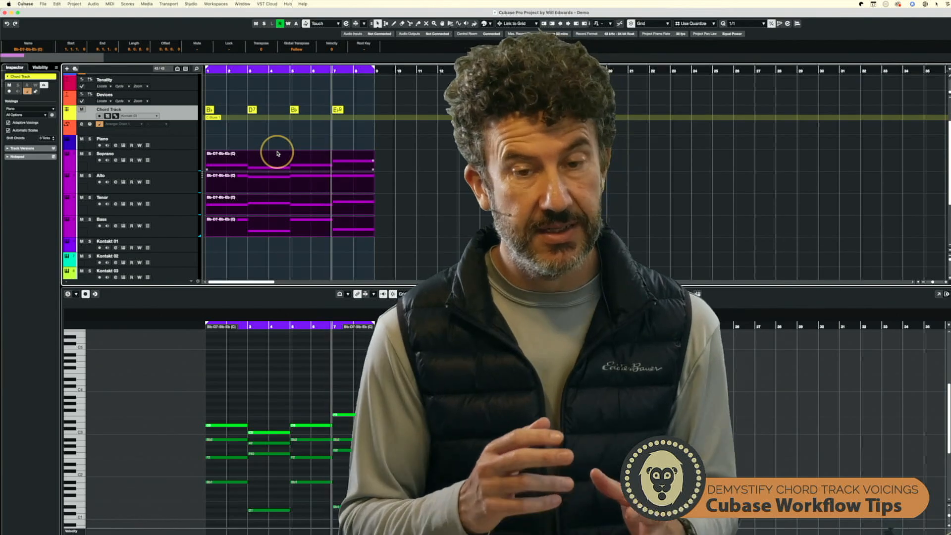
pyautogui.click(298, 192)
pyautogui.press('space')
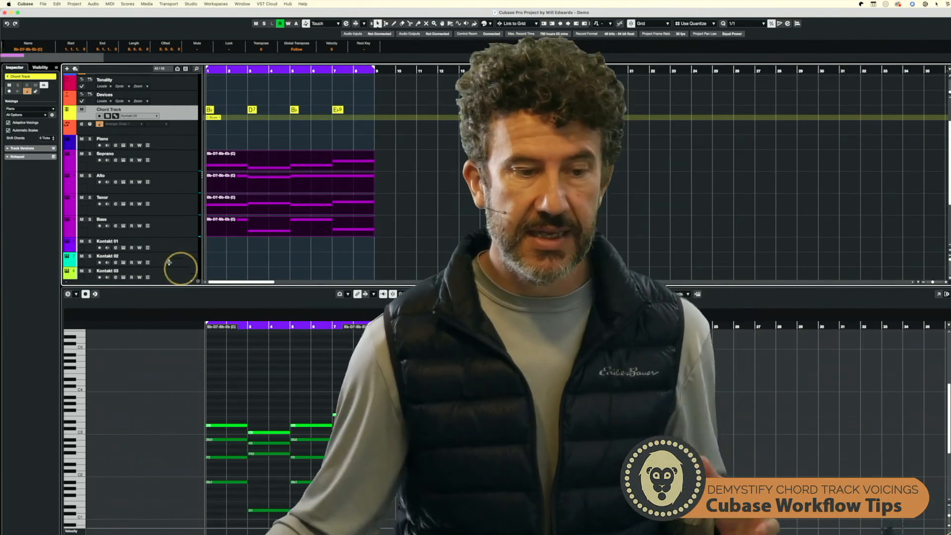
# - Select the Soprano, Alto, Tenor and Bass tracks in turn to inspect their chord settings
pyautogui.click(173, 162)
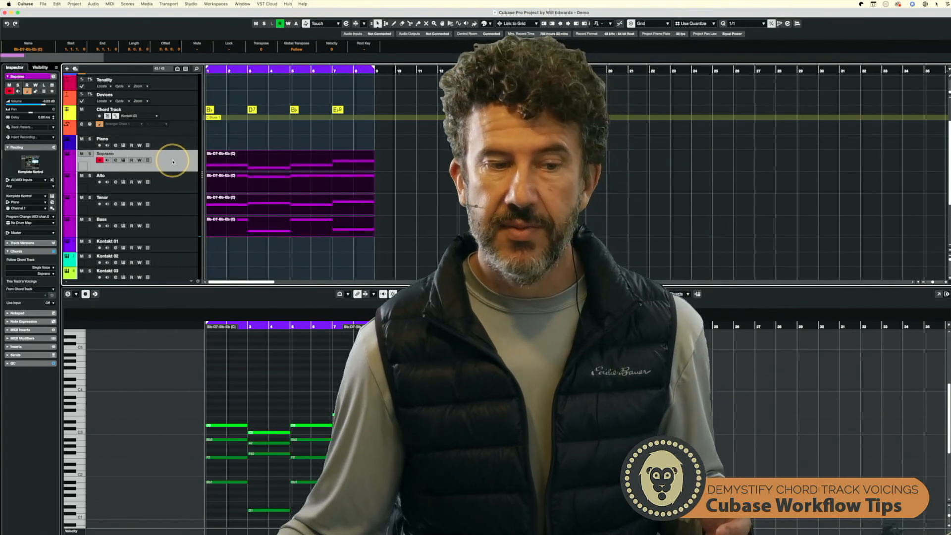
pyautogui.click(175, 192)
pyautogui.click(173, 207)
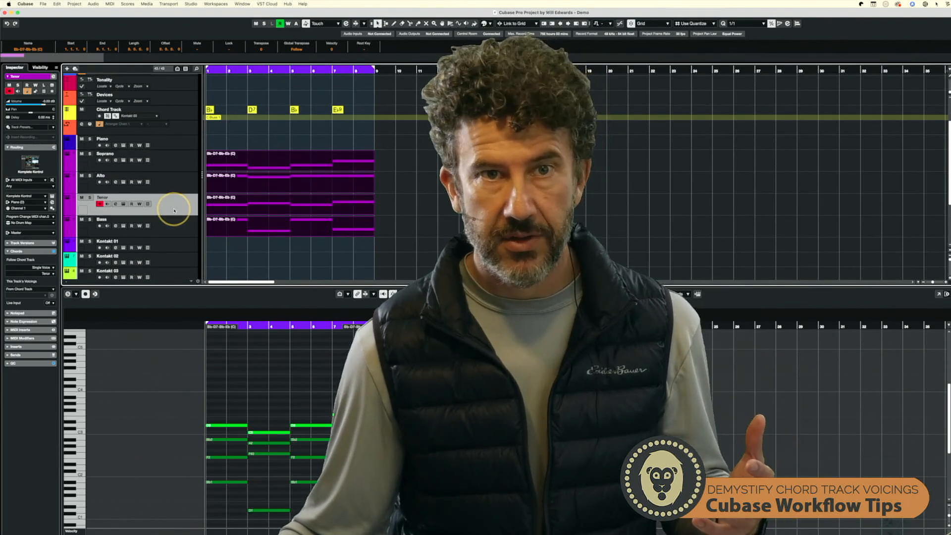
pyautogui.click(175, 229)
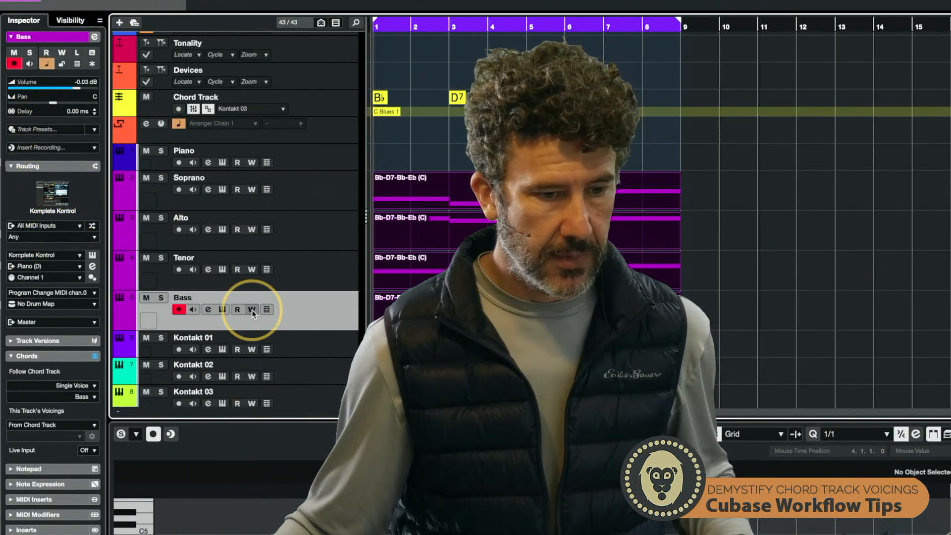
# - Set the chord track's voicing to Guitar with the 3-String Triads style
pyautogui.click(328, 102)
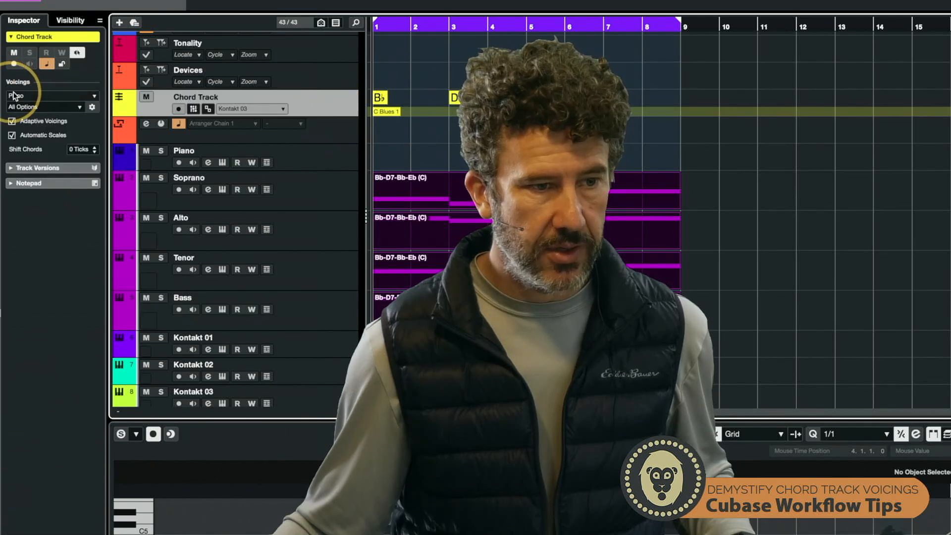
pyautogui.click(27, 96)
pyautogui.click(30, 119)
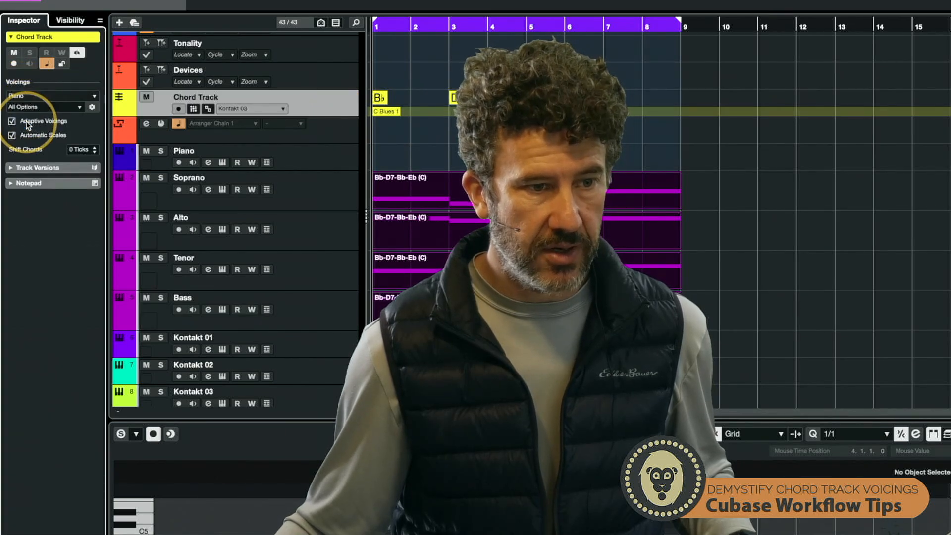
pyautogui.click(32, 109)
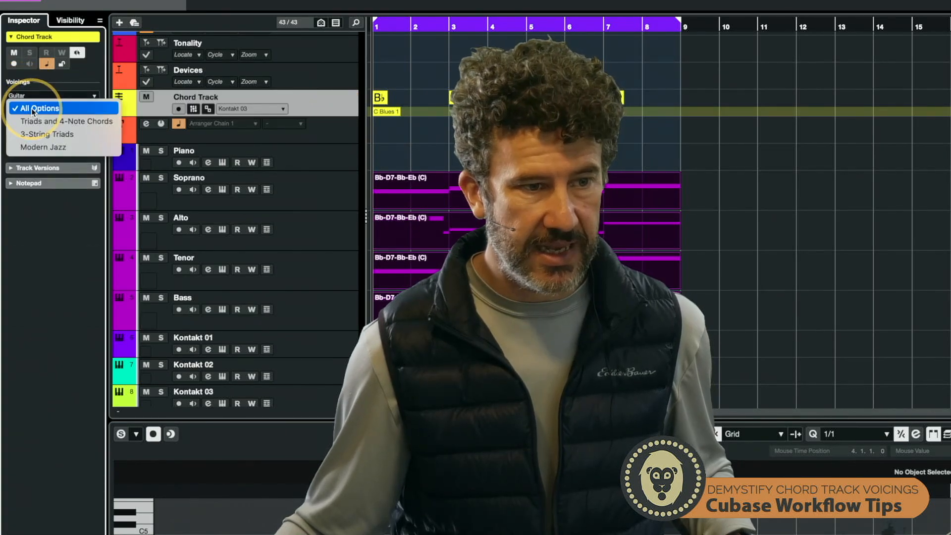
pyautogui.click(48, 134)
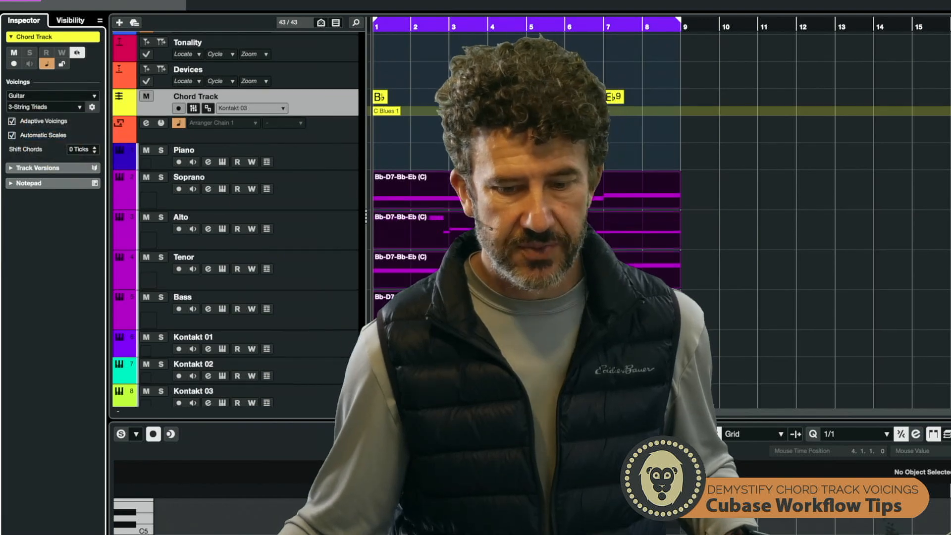
# - Change the third chord event from Bb to Gmin in the chord editor
pyautogui.scroll(-3, 235, 222)
pyautogui.scroll(-3, 503, 387)
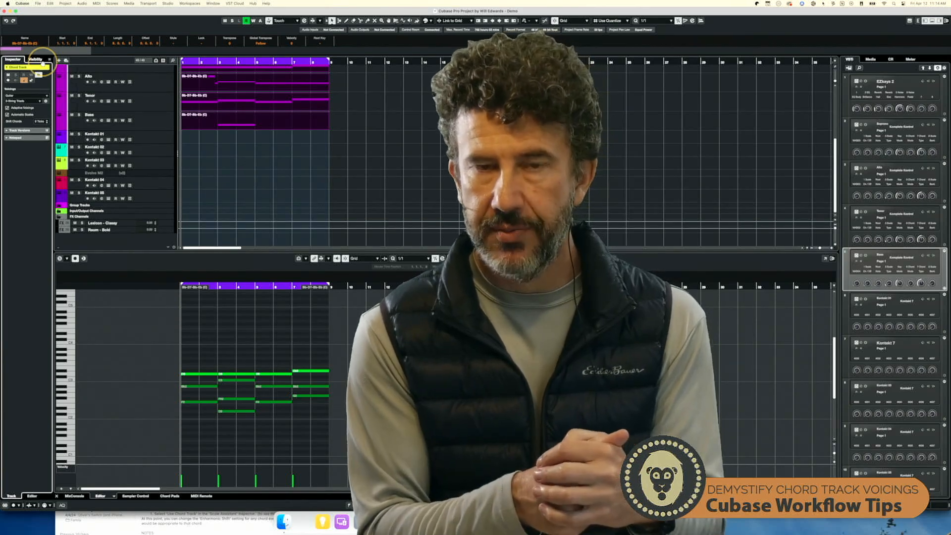
pyautogui.click(212, 128)
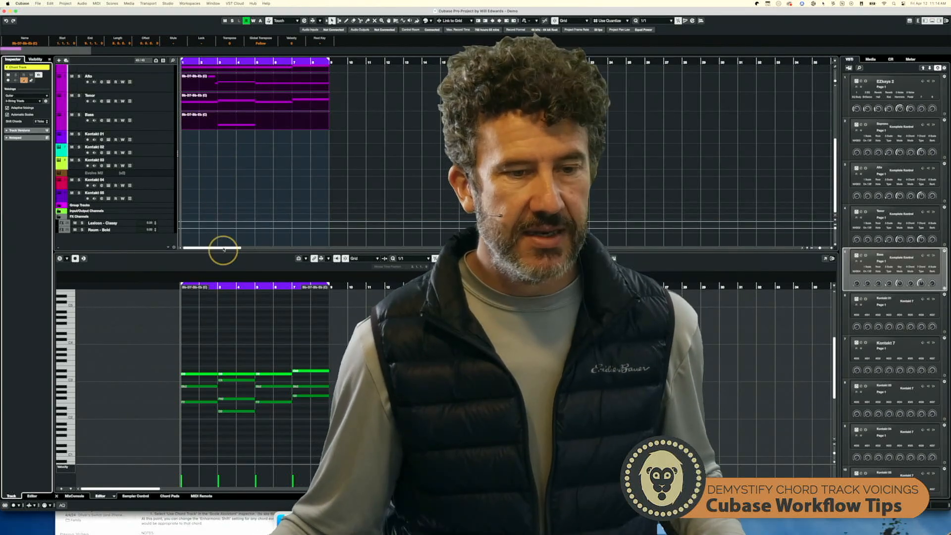
pyautogui.scroll(1, 220, 135)
pyautogui.scroll(5, 221, 135)
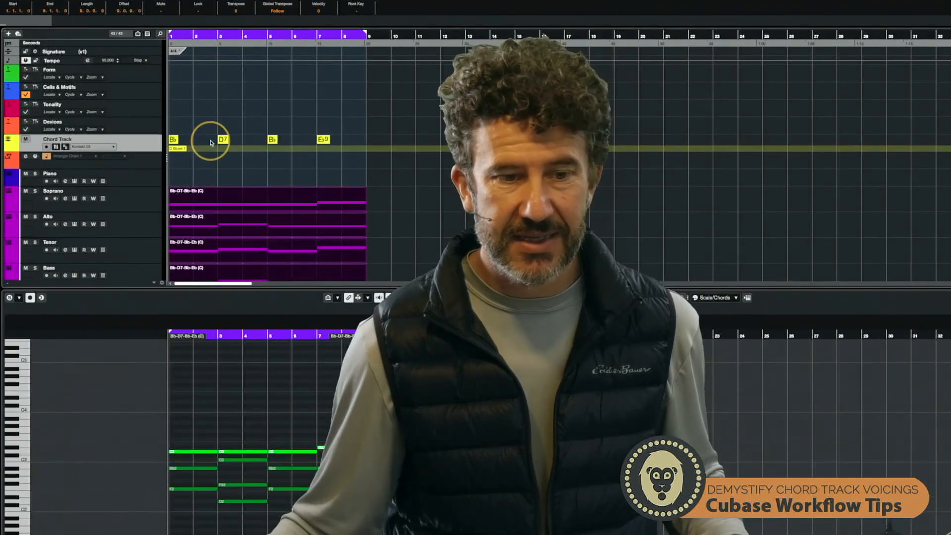
pyautogui.doubleClick(272, 140)
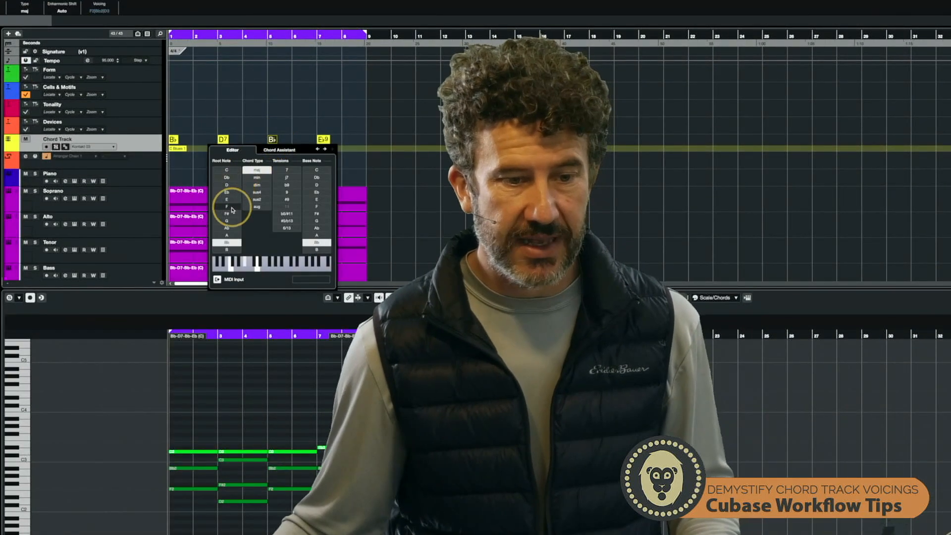
pyautogui.click(227, 221)
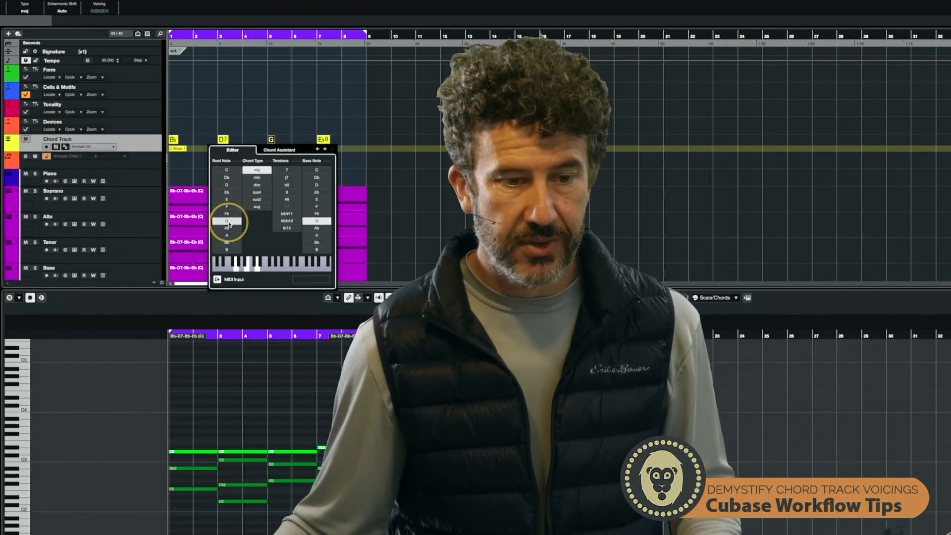
pyautogui.click(257, 178)
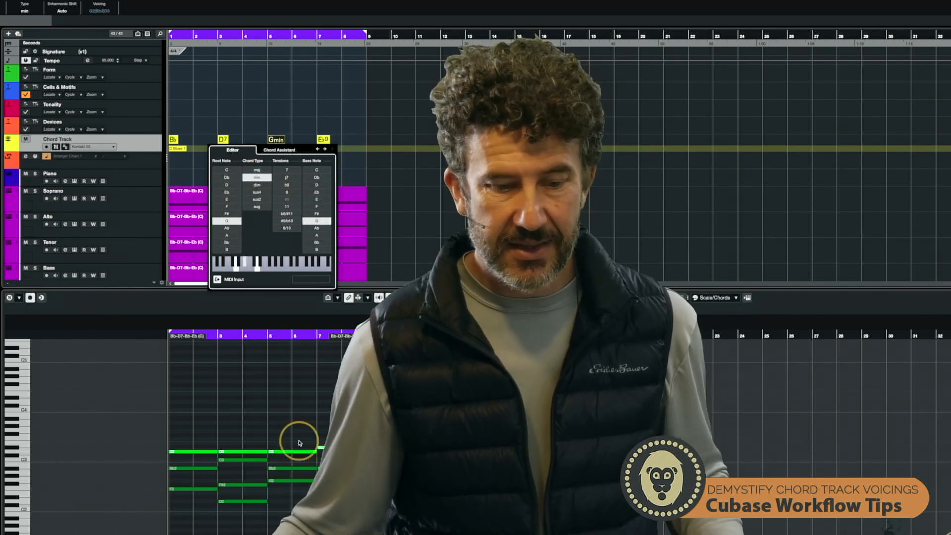
pyautogui.click(298, 408)
pyautogui.scroll(-3, 296, 405)
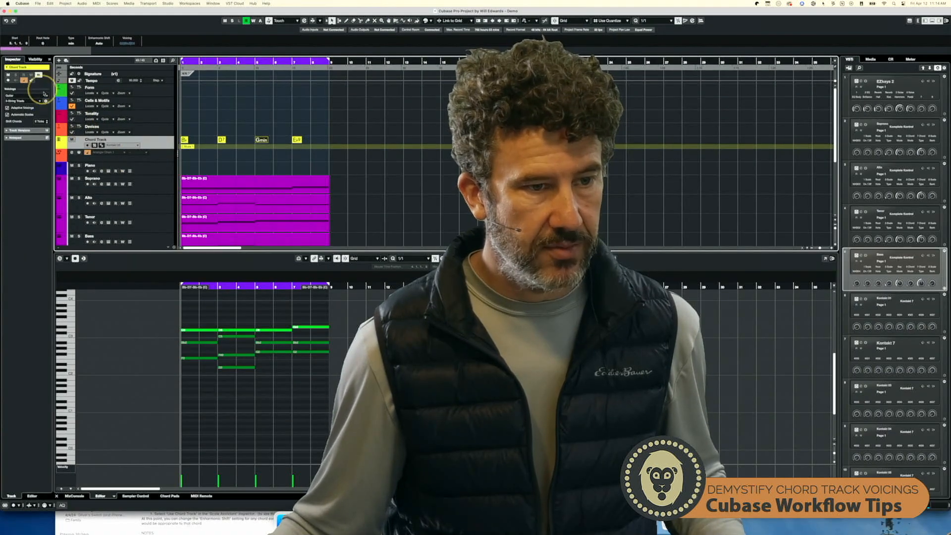
# - Switch the chord track's voicing back to Piano and open its custom voicing settings
pyautogui.click(46, 102)
pyautogui.click(35, 96)
pyautogui.click(23, 97)
pyautogui.click(46, 102)
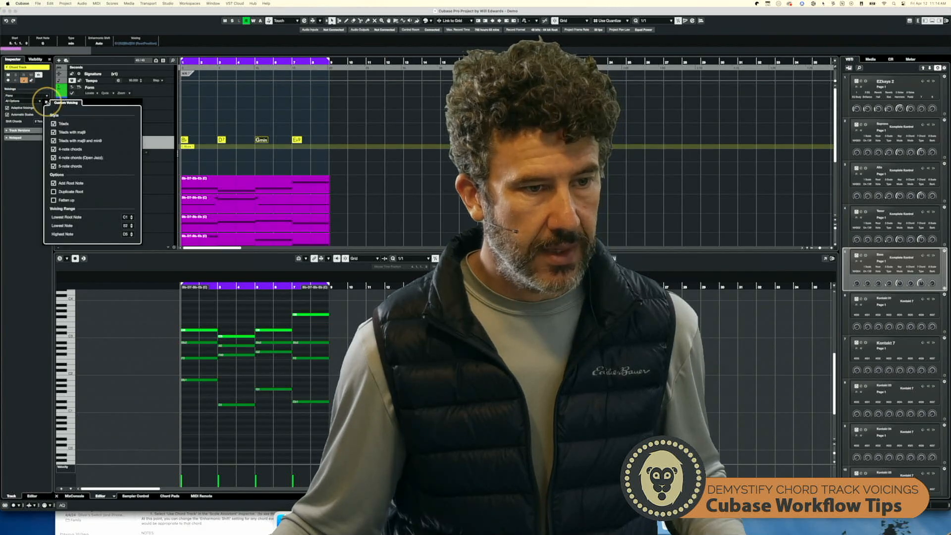
# - Disable the Triads with maj9 and Triads with maj9 and min9 styles in the custom voicing settings
pyautogui.click(53, 132)
pyautogui.click(54, 141)
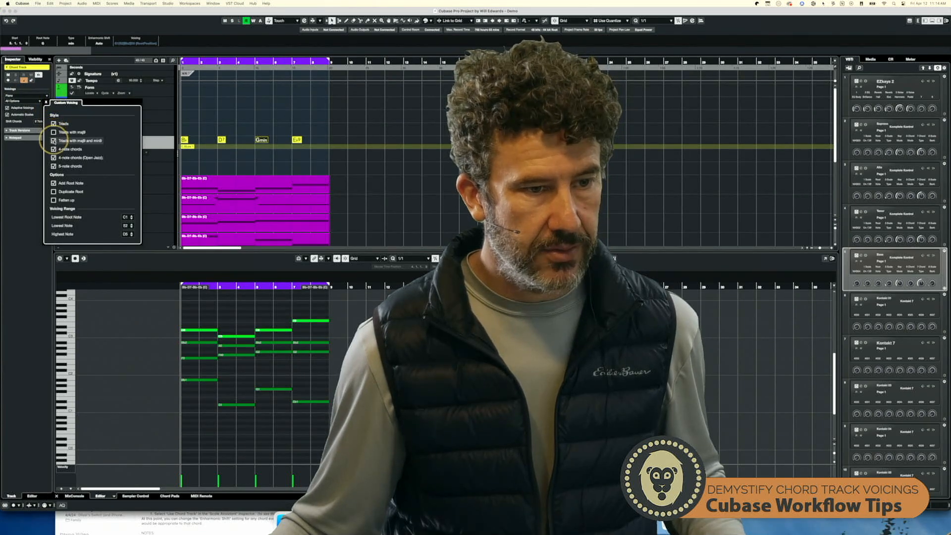
pyautogui.click(54, 158)
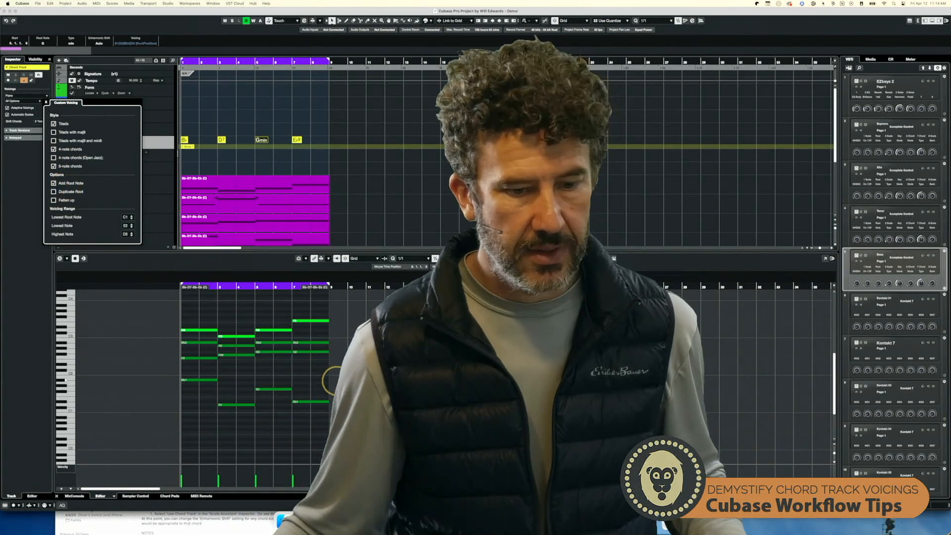
pyautogui.click(335, 372)
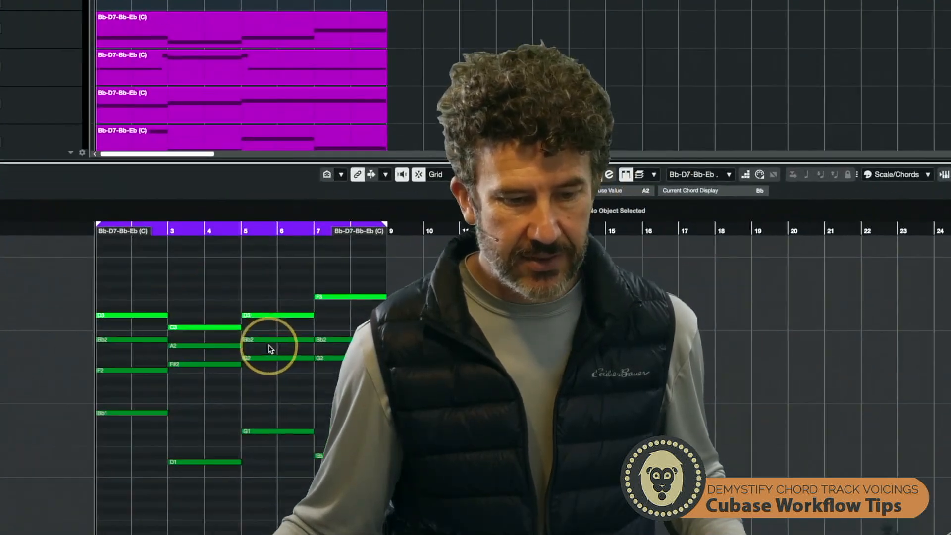